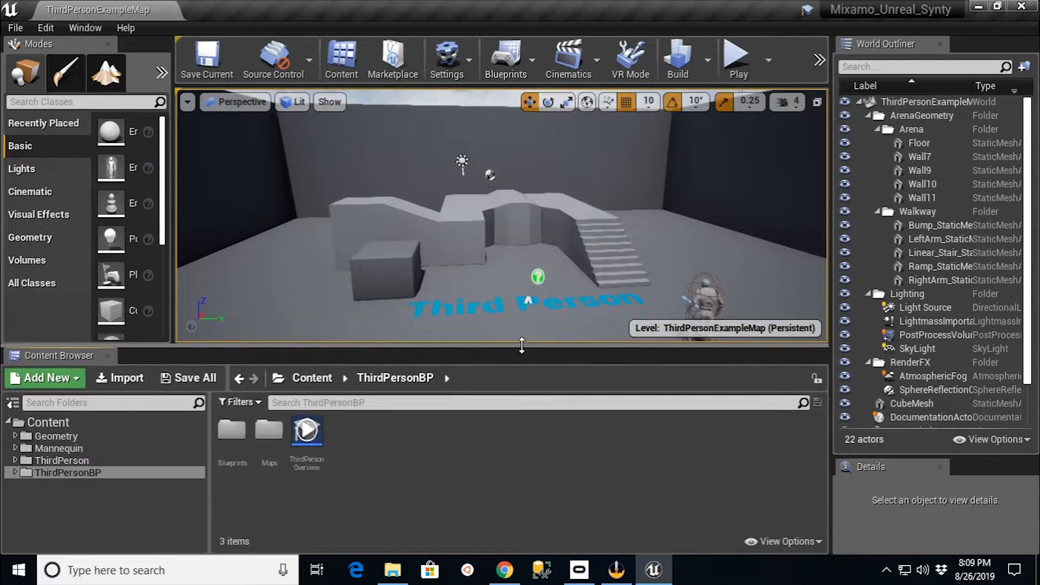
Step: Look over the third-person level and the existing animations in the Mannequin folder
scroll(712, 282, up, 2)
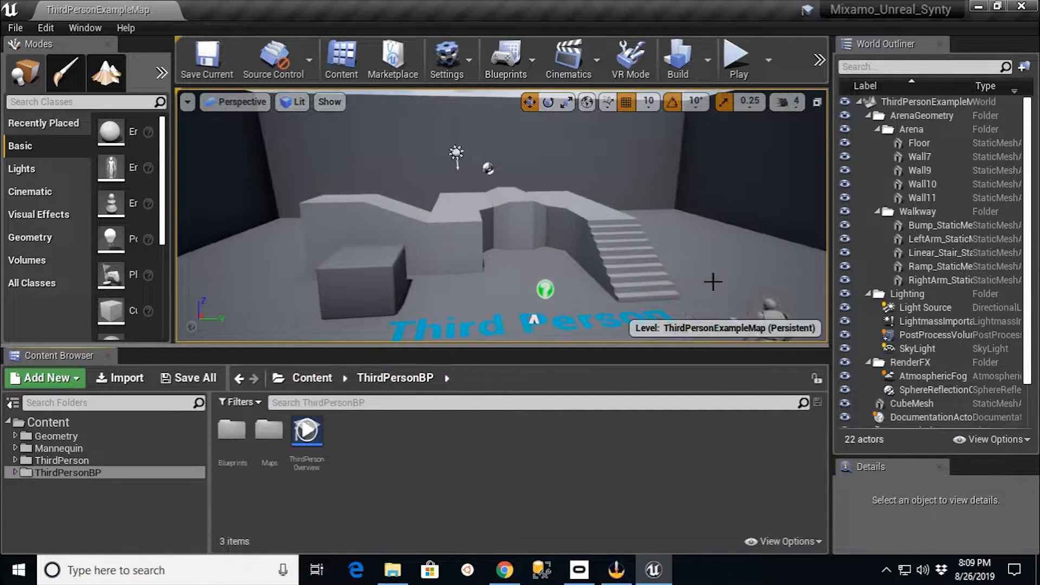
scroll(714, 271, down, 3)
right_drag(697, 264, 761, 268)
scroll(669, 281, up, 2)
right_drag(669, 281, 687, 296)
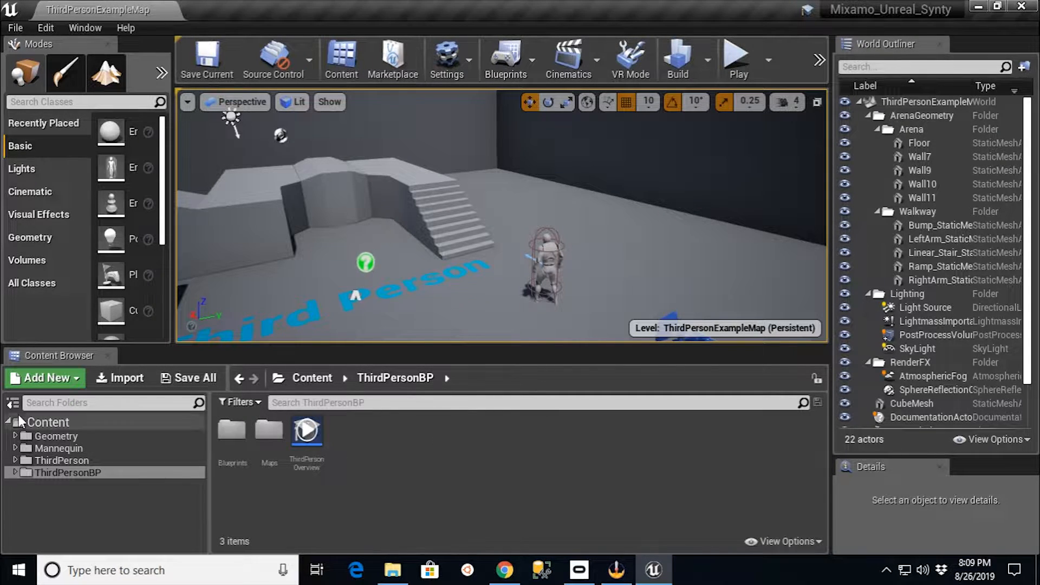
click(15, 448)
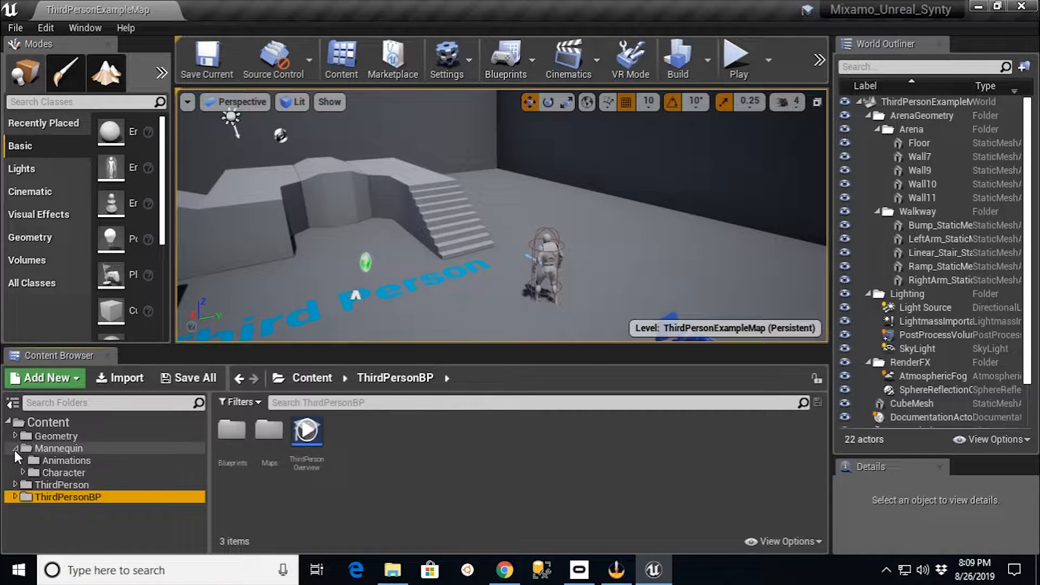
click(55, 460)
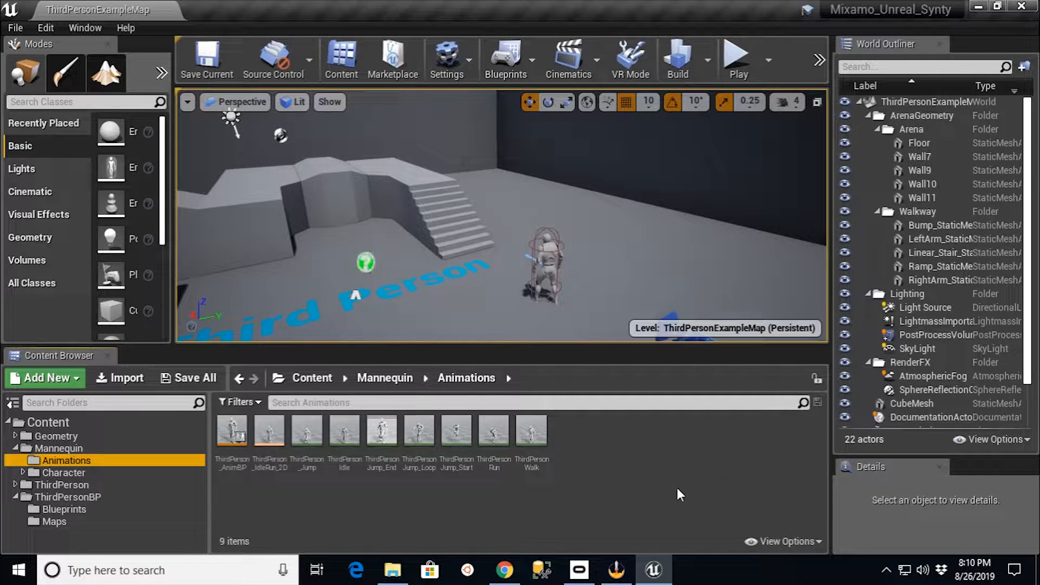
Step: Switch to Mixamo in Chrome, search the characters for "ybot" and use Y Bot as the new character
click(504, 570)
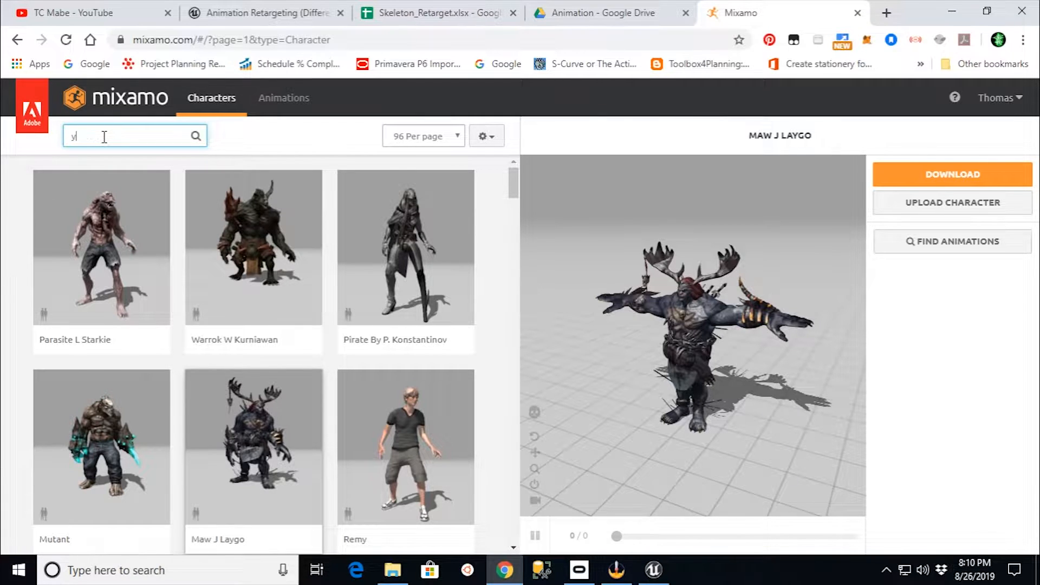
key(Return)
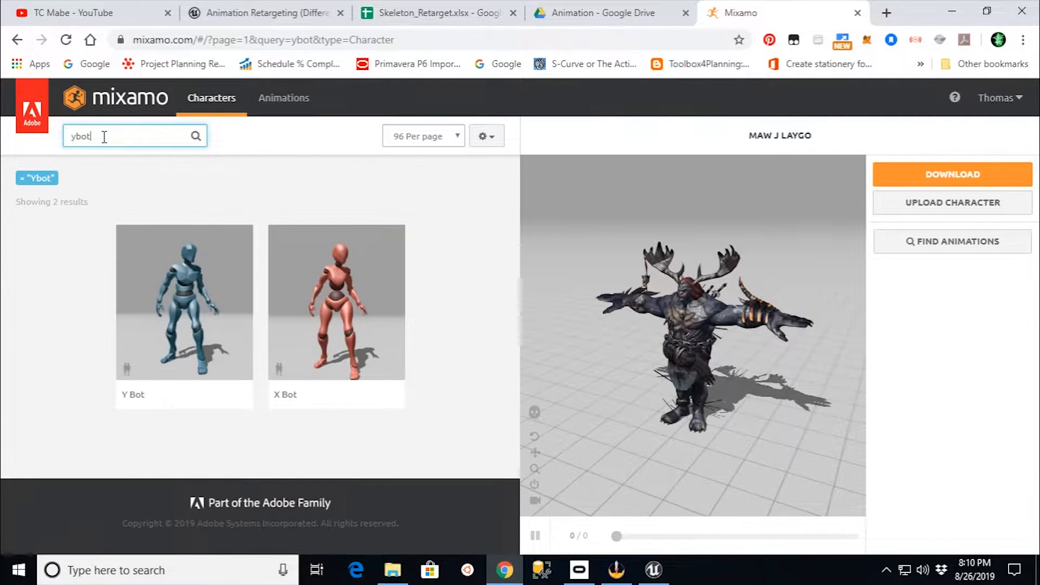
click(224, 243)
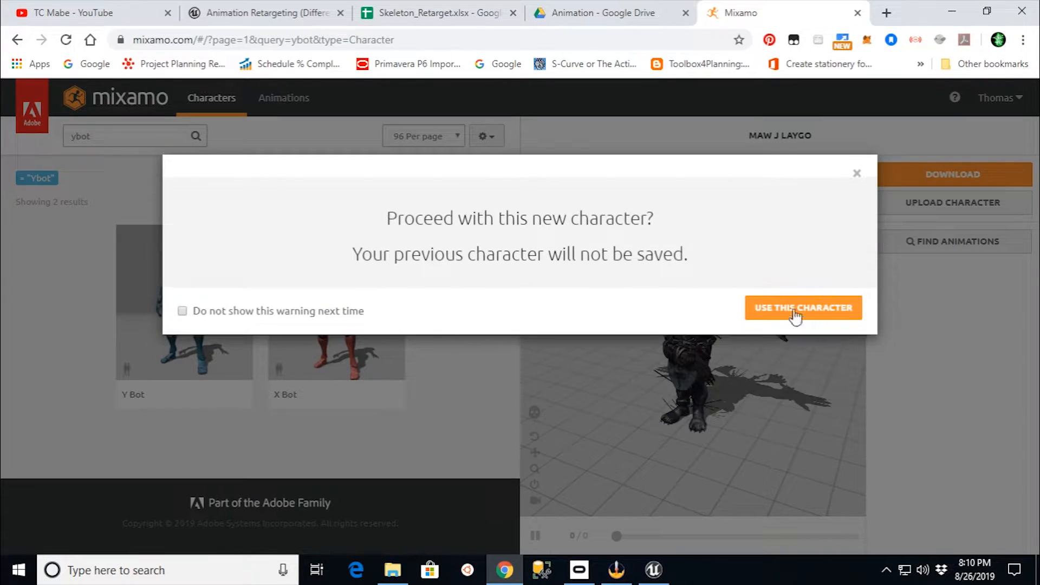
click(777, 314)
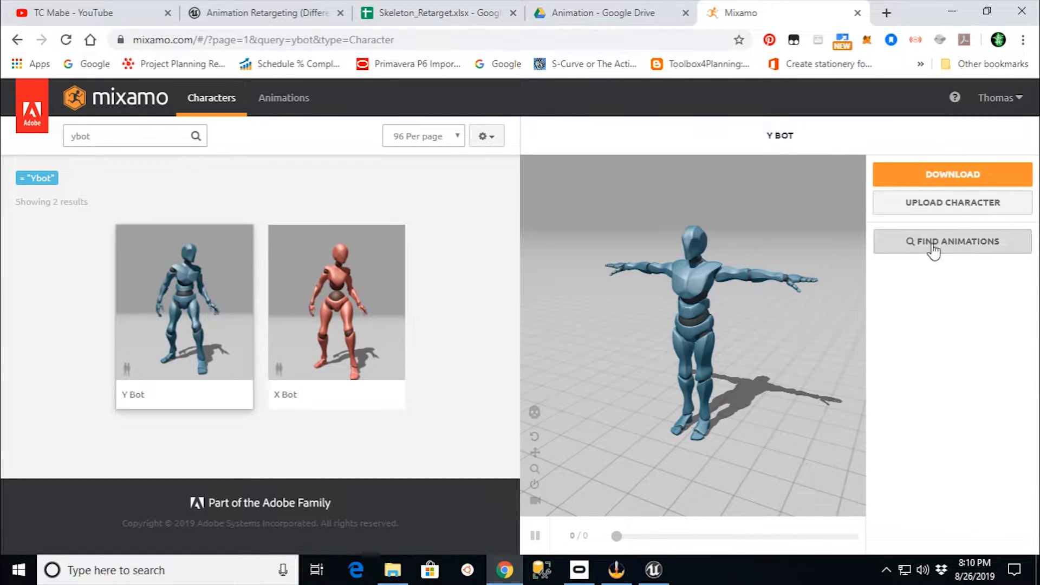
Step: Search the animations for "pack", apply the Locomotion Pack to Y Bot and make the preview camera follow the character
click(873, 250)
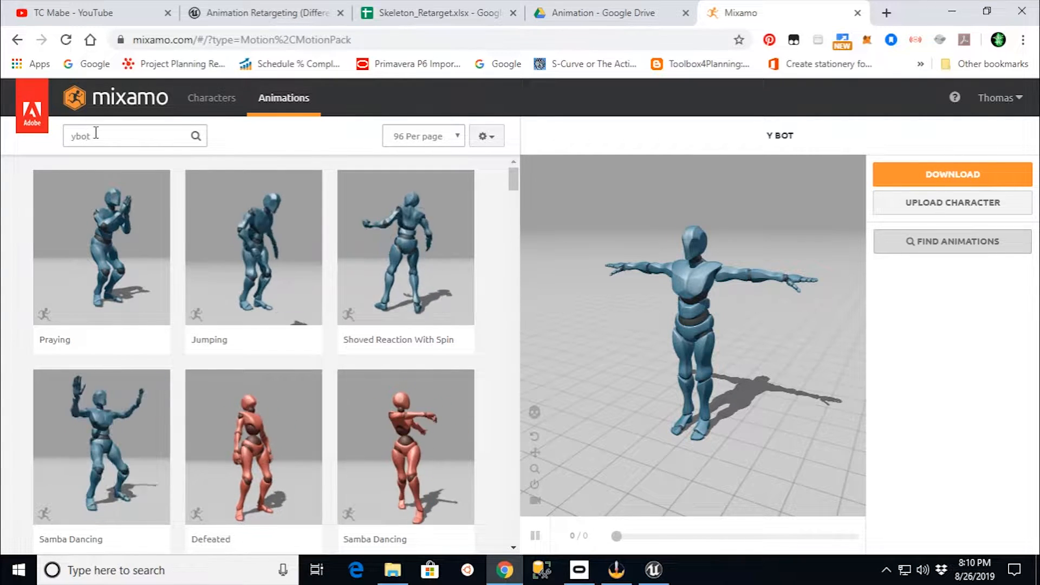
double_click(88, 136)
text(pack)
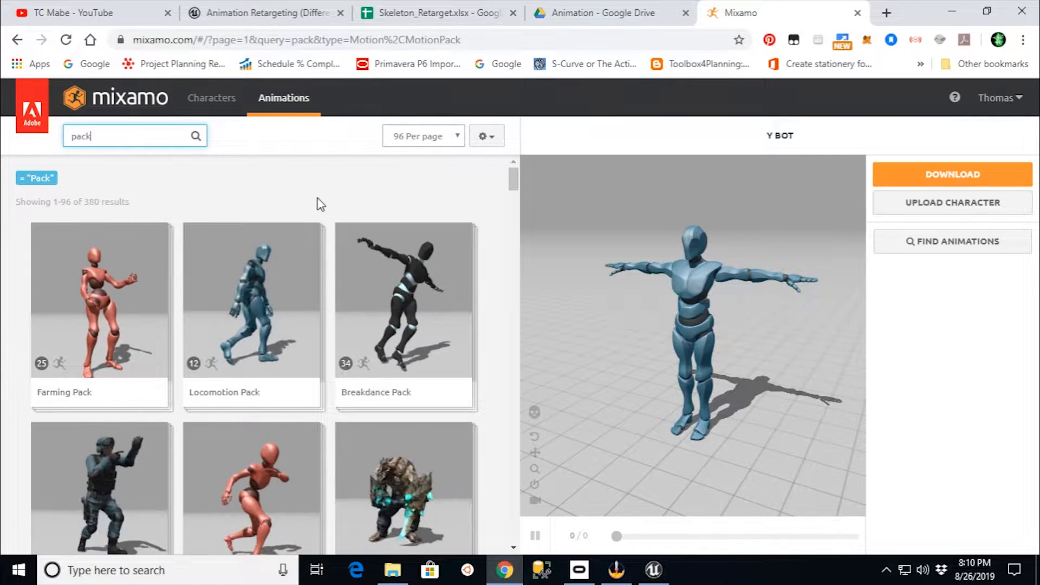
click(317, 252)
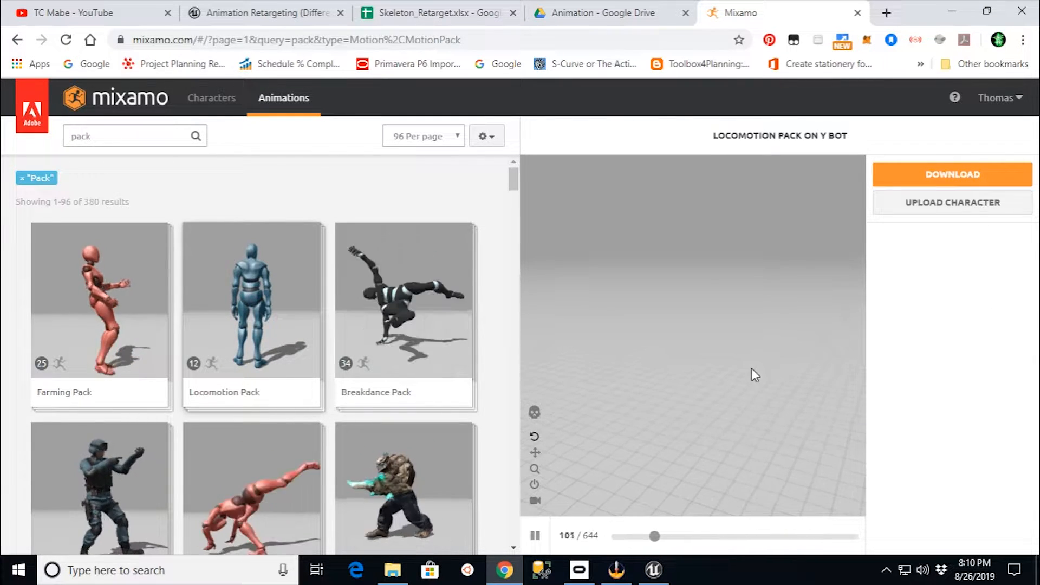
click(536, 501)
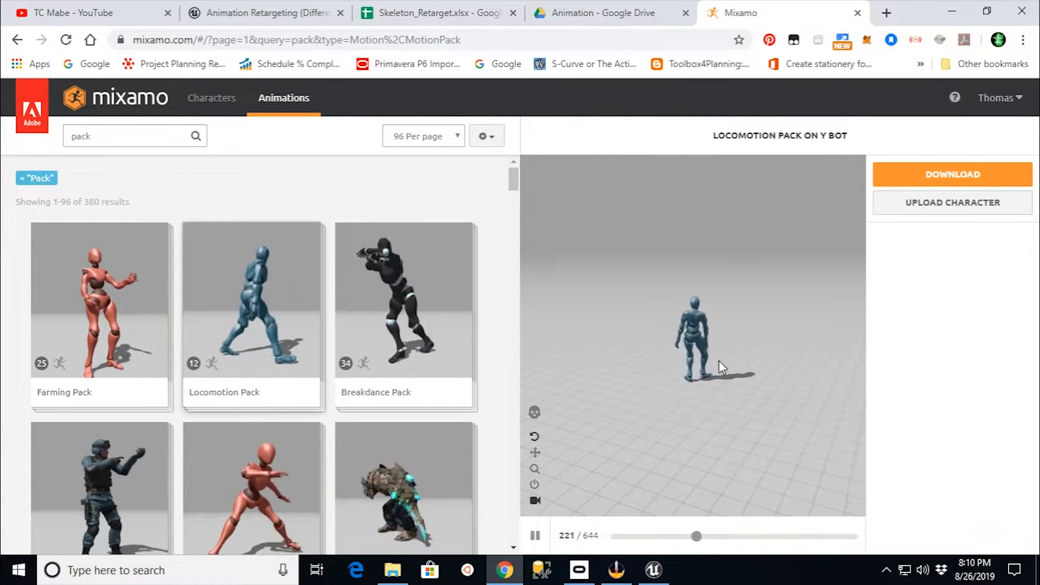
Step: Download the Locomotion Pack as FBX in T-pose at 30 frames per second without keyframe reduction, and show the zip in its folder
click(963, 175)
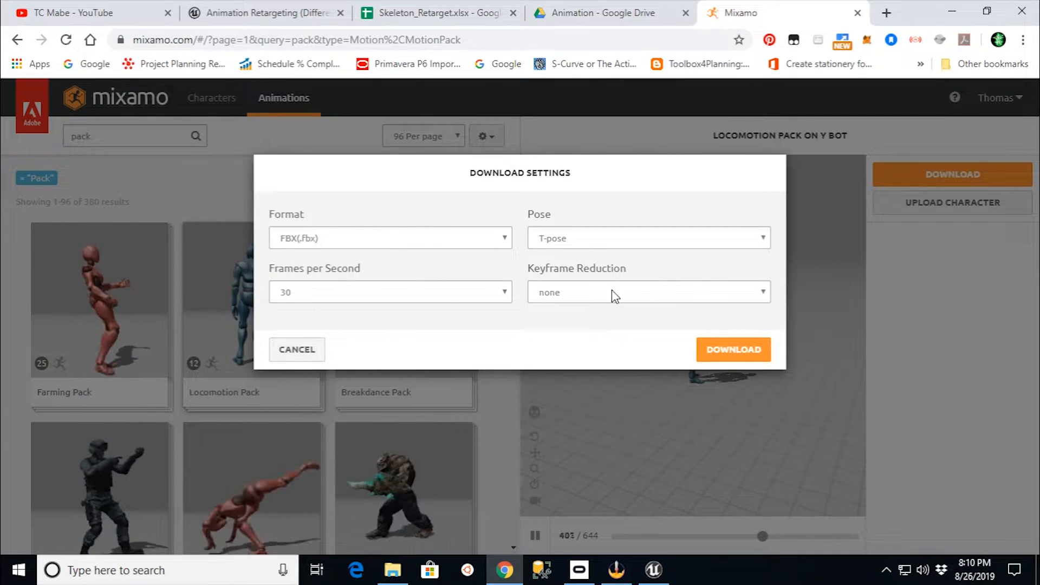
click(736, 351)
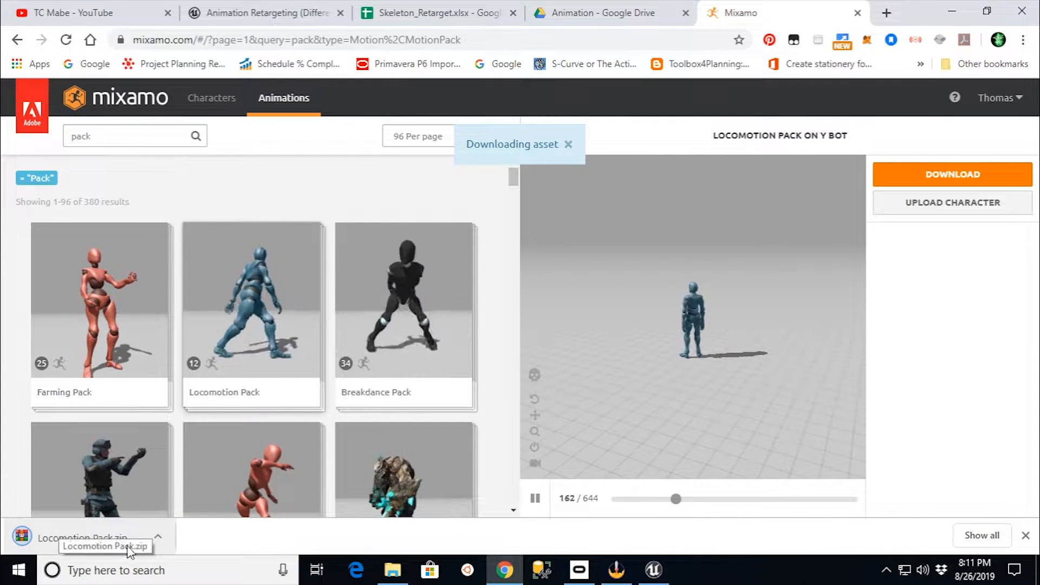
click(158, 536)
click(204, 486)
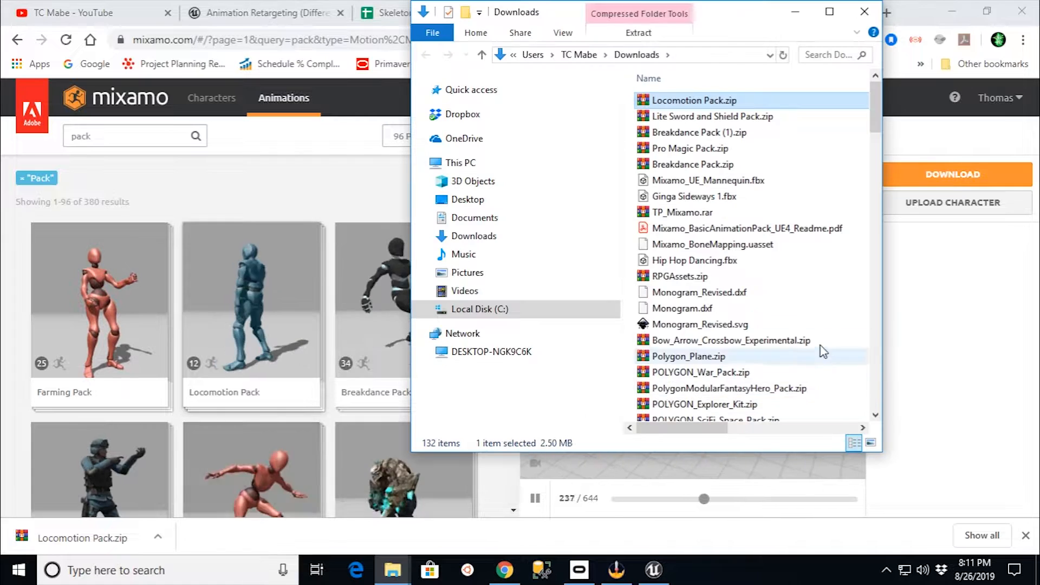
Step: Extract Locomotion Pack.zip into its own folder, open that folder and select ybot.fbx
right_click(690, 100)
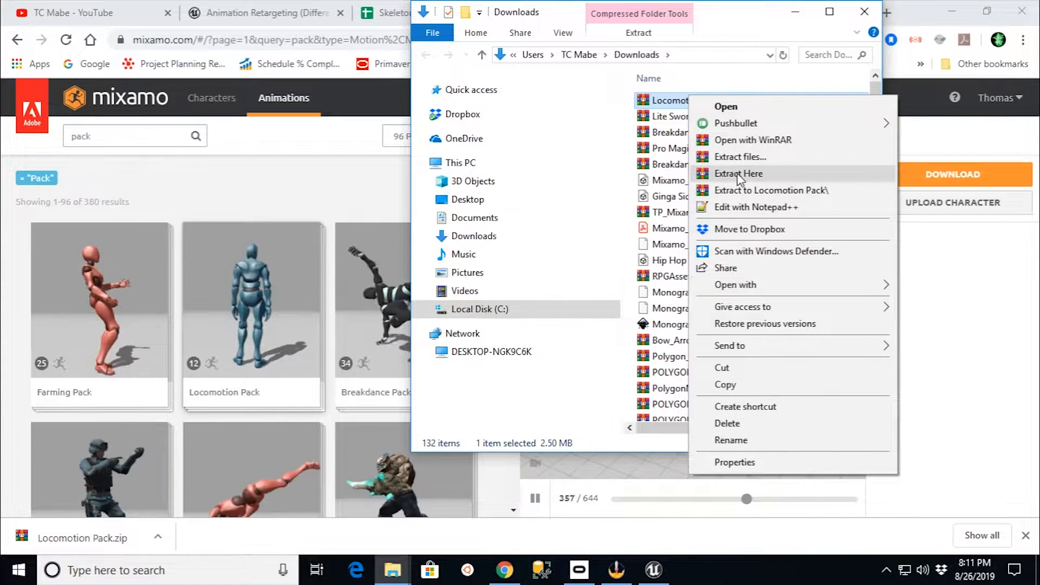
click(740, 191)
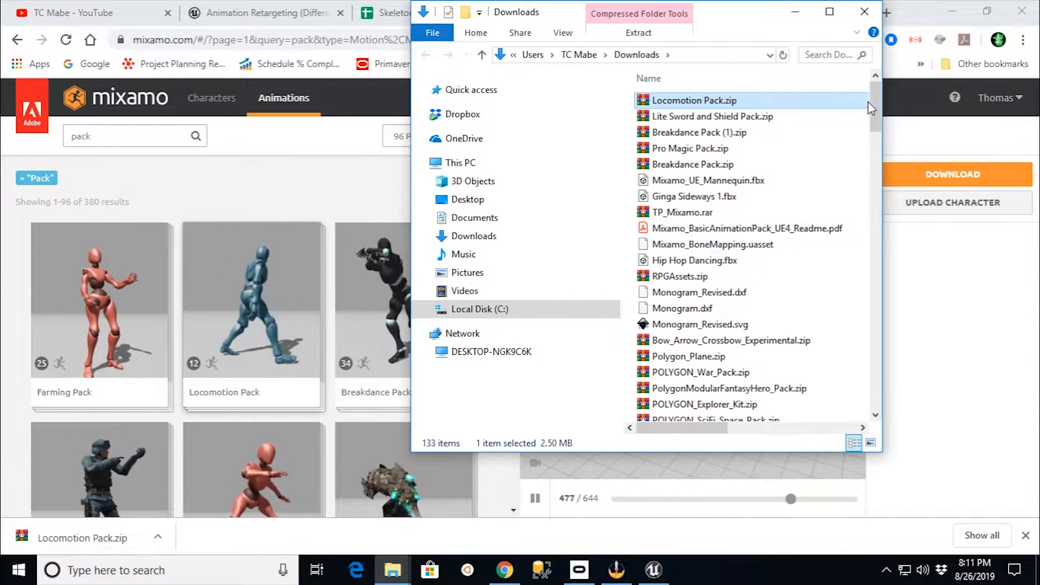
drag(873, 99, 875, 287)
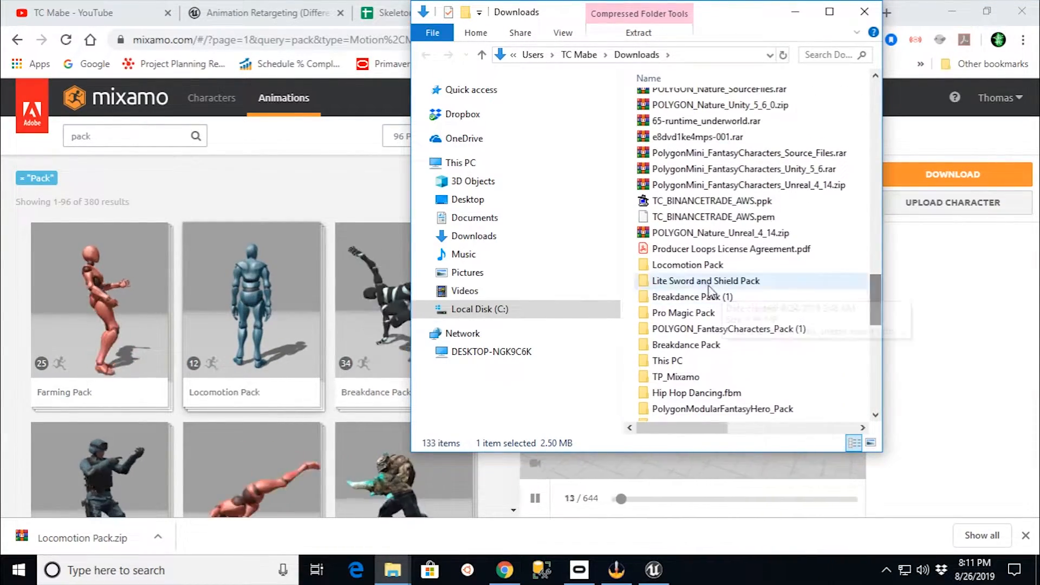
double_click(684, 267)
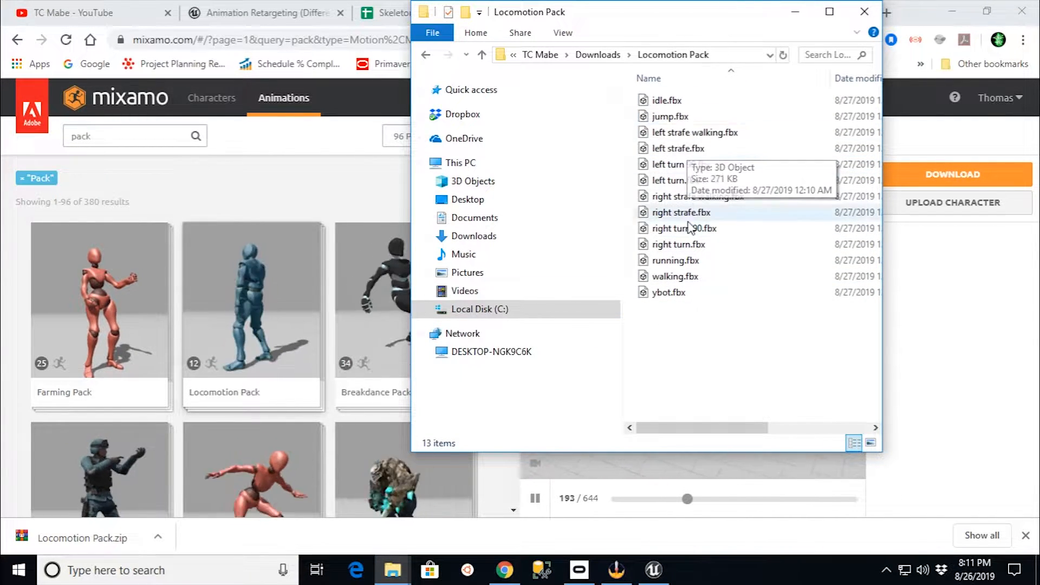
click(658, 299)
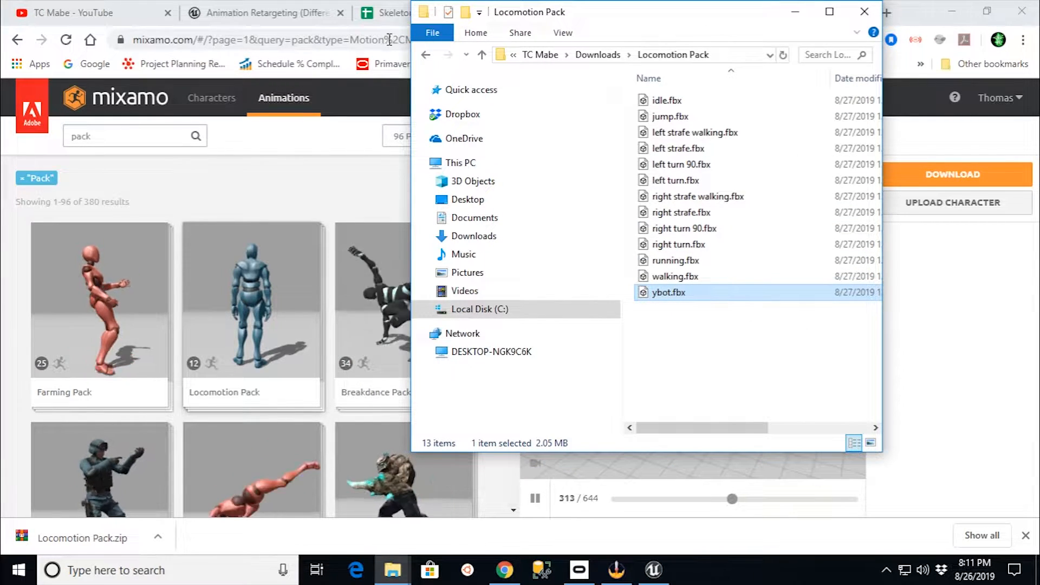
Step: Switch back to Unreal Editor and create a folder named "mixamo" directly under Content
click(655, 572)
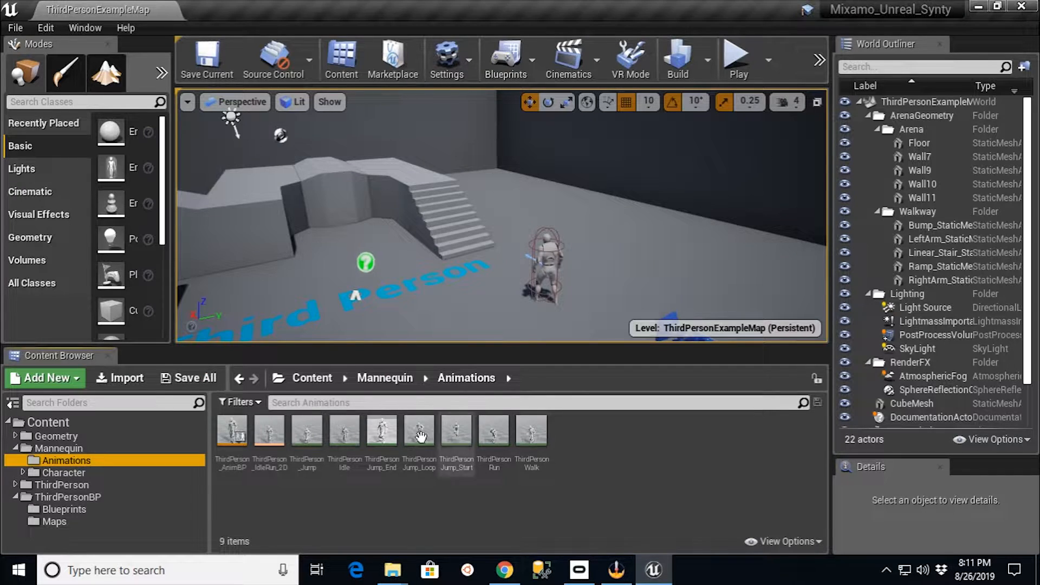
click(15, 448)
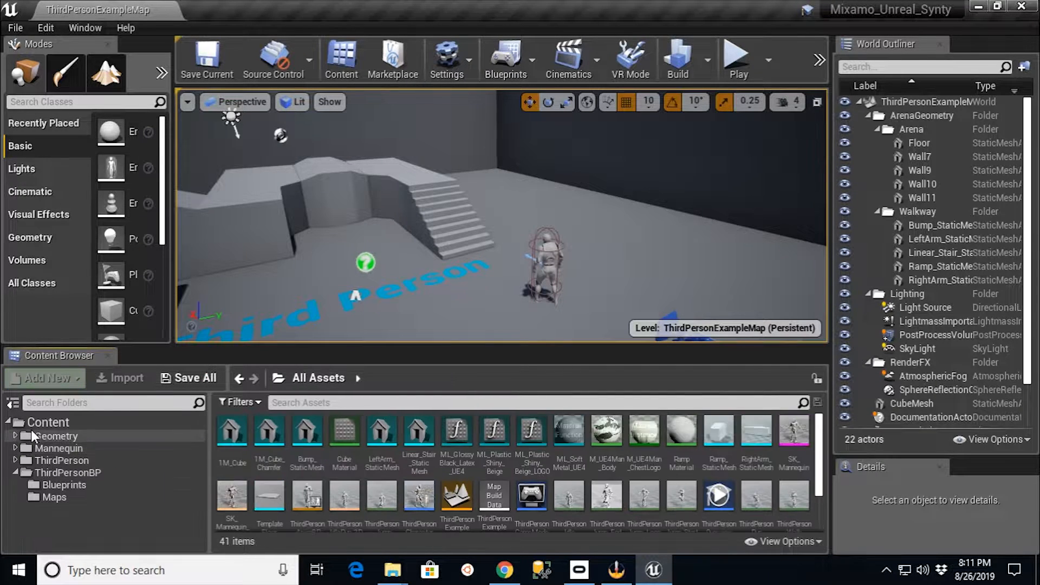
right_click(40, 423)
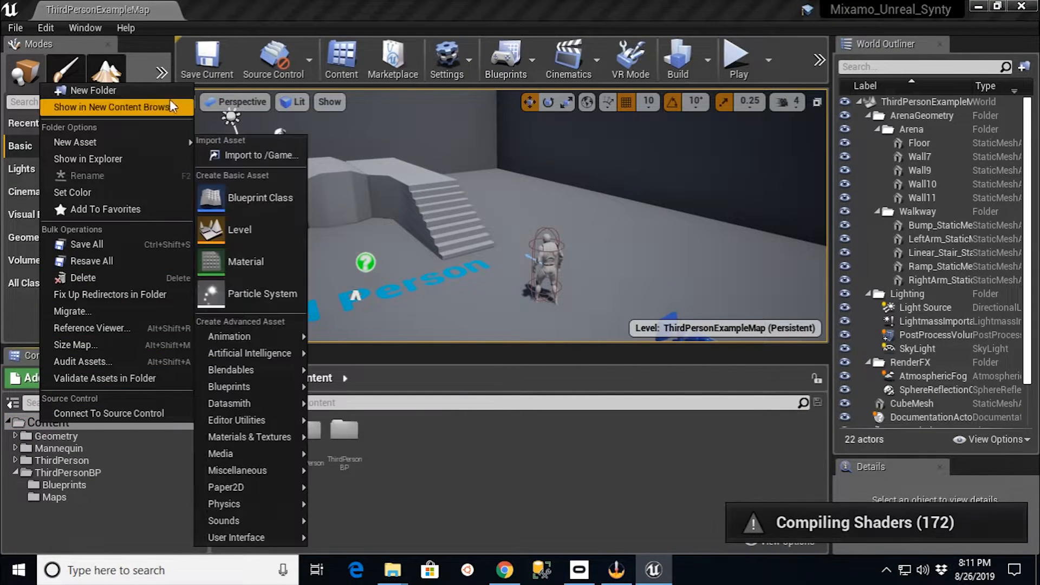
click(92, 92)
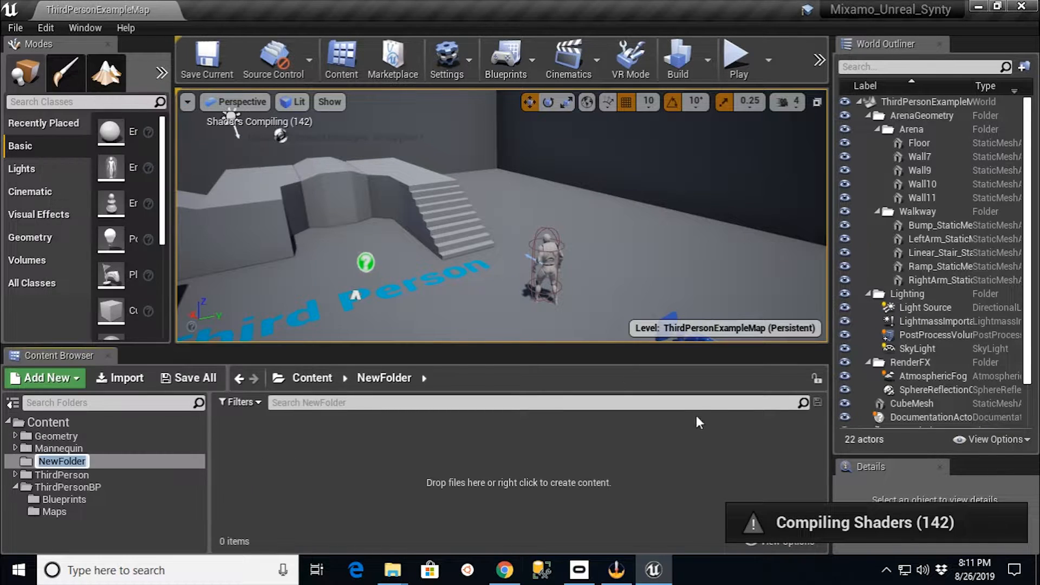
text(mixamo)
key(Return)
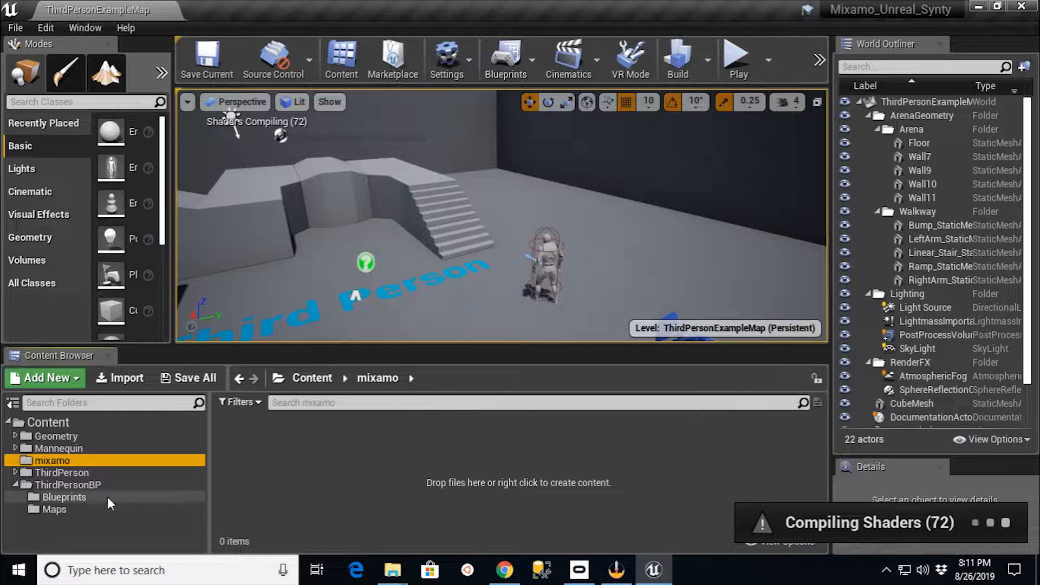
Step: Create a subfolder named "animations" inside the mixamo folder
right_click(56, 460)
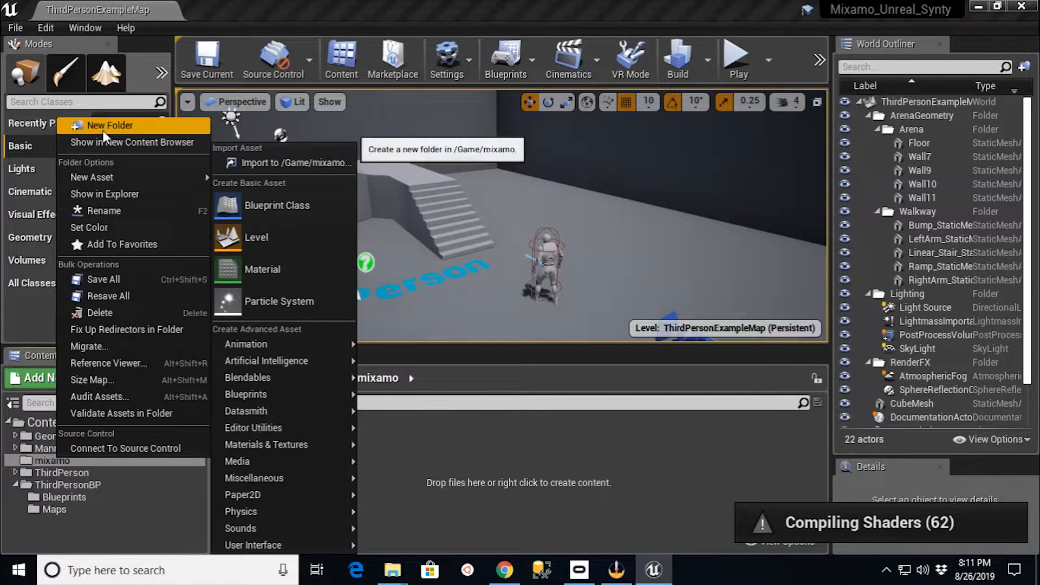
click(103, 131)
text(A)
key(BackSpace)
text(animations)
key(Return)
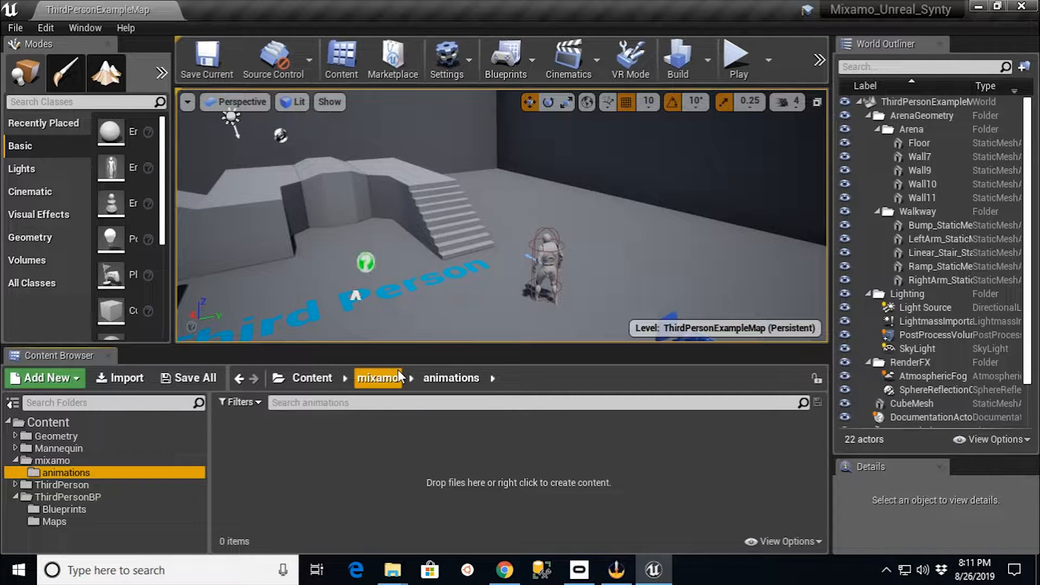
mouse_move(394, 573)
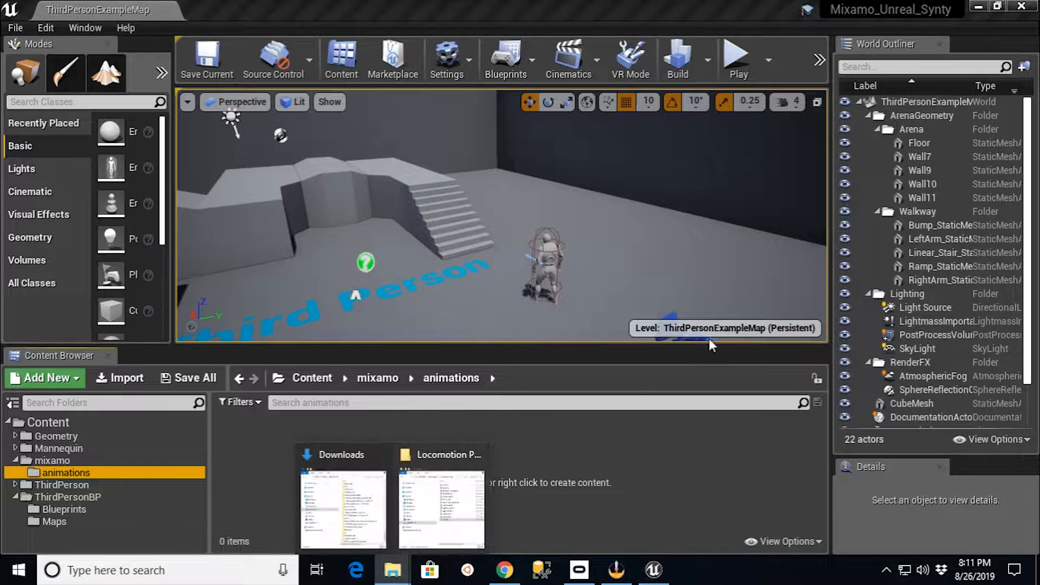
click(445, 456)
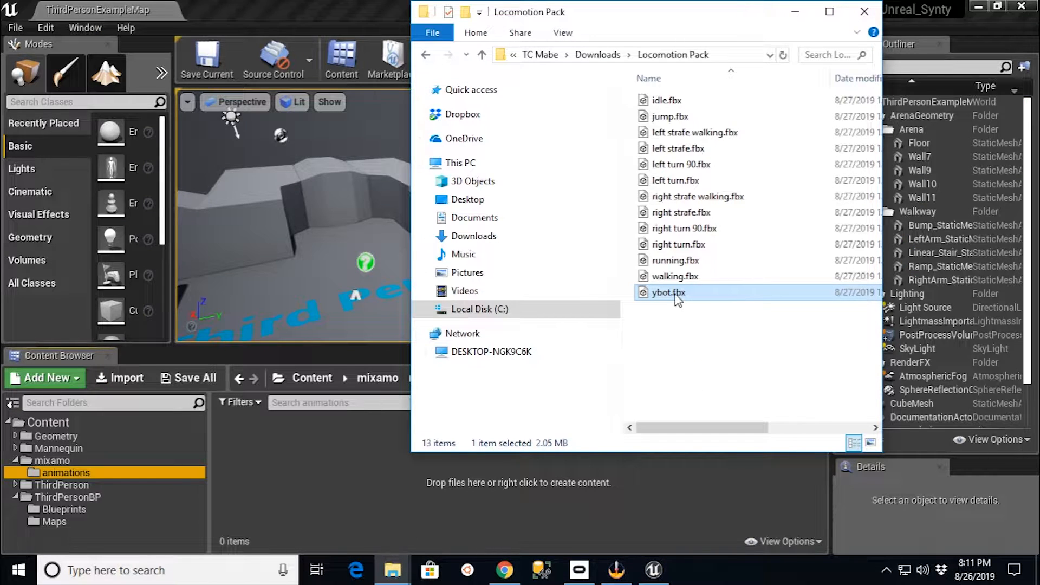
drag(676, 297, 324, 474)
Step: Import all of ybot.fbx into the mixamo folder as a skeletal mesh with Convert Scene Unit enabled, and dismiss the message log
click(46, 458)
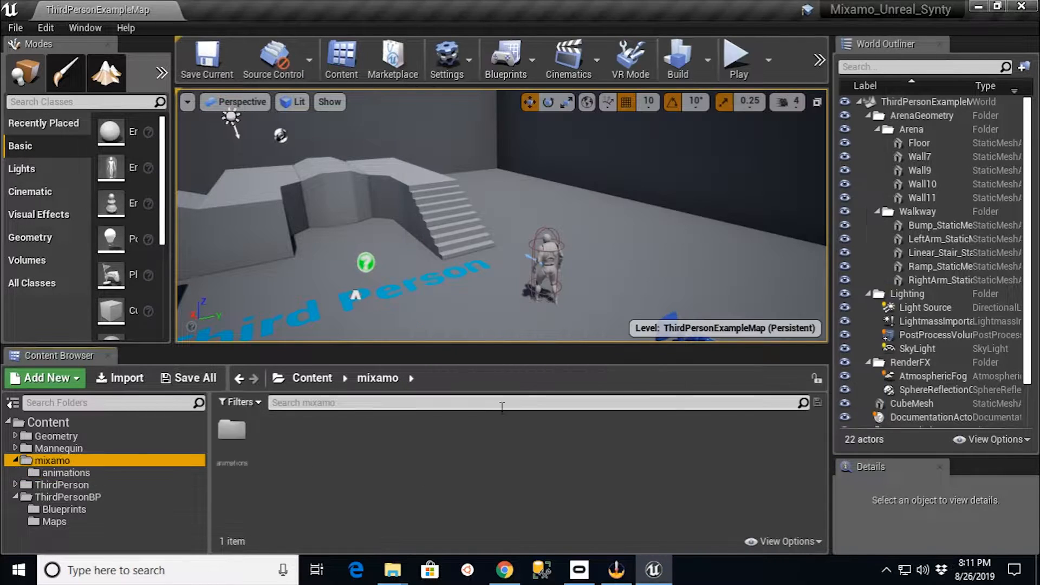
mouse_move(392, 570)
click(434, 458)
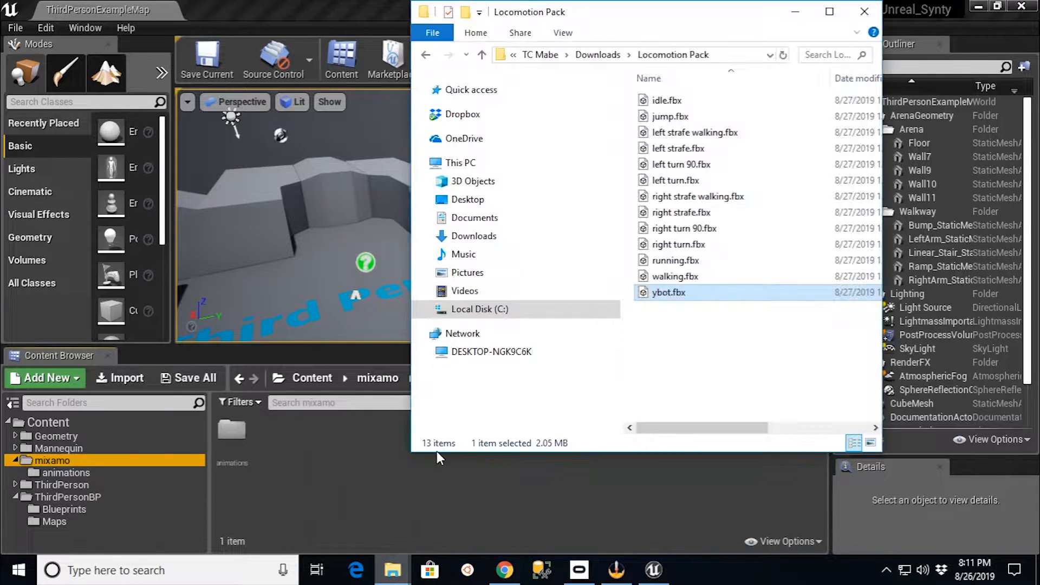
drag(681, 297, 365, 487)
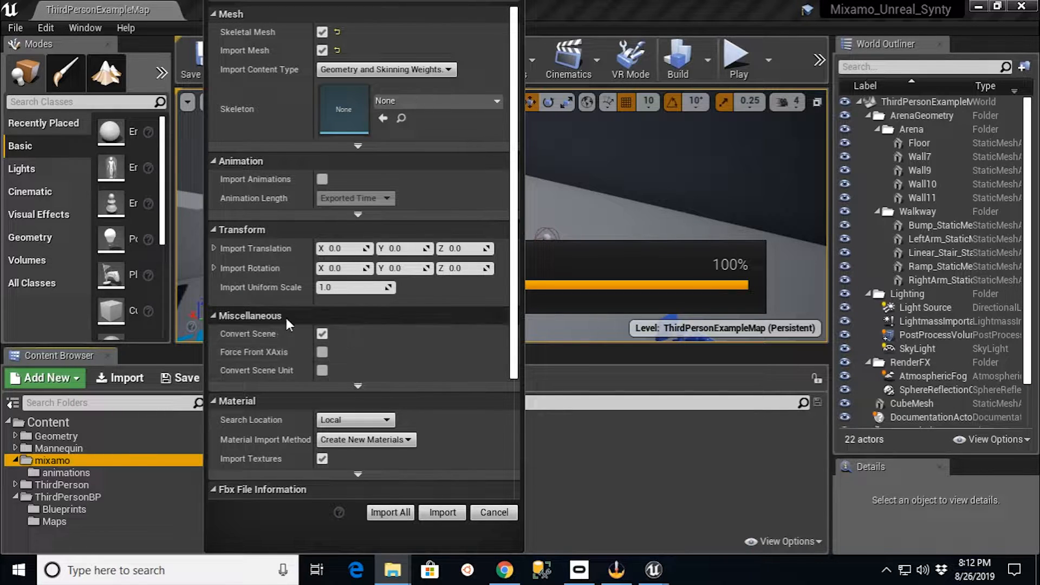
click(320, 370)
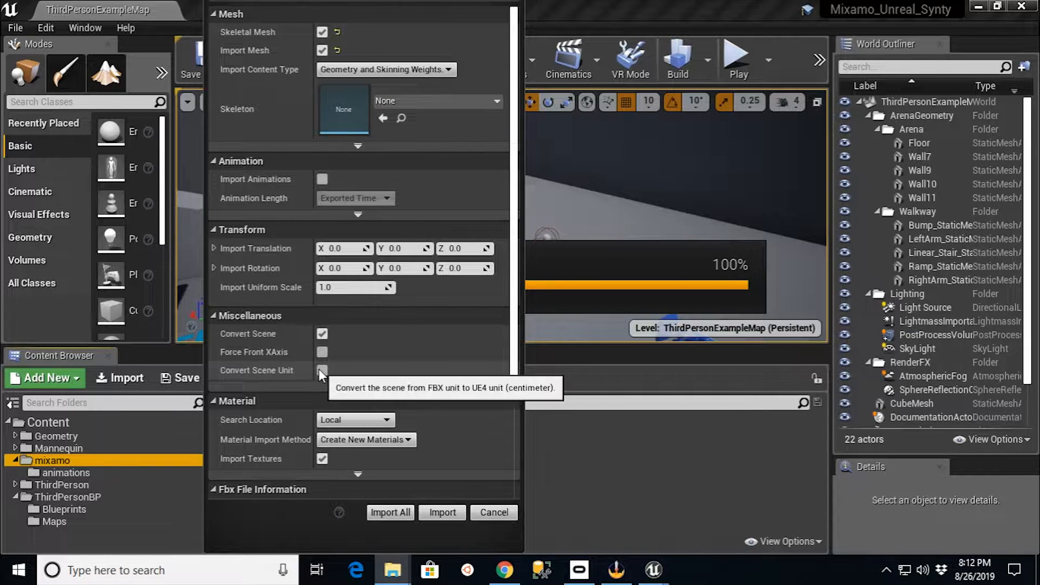
click(390, 512)
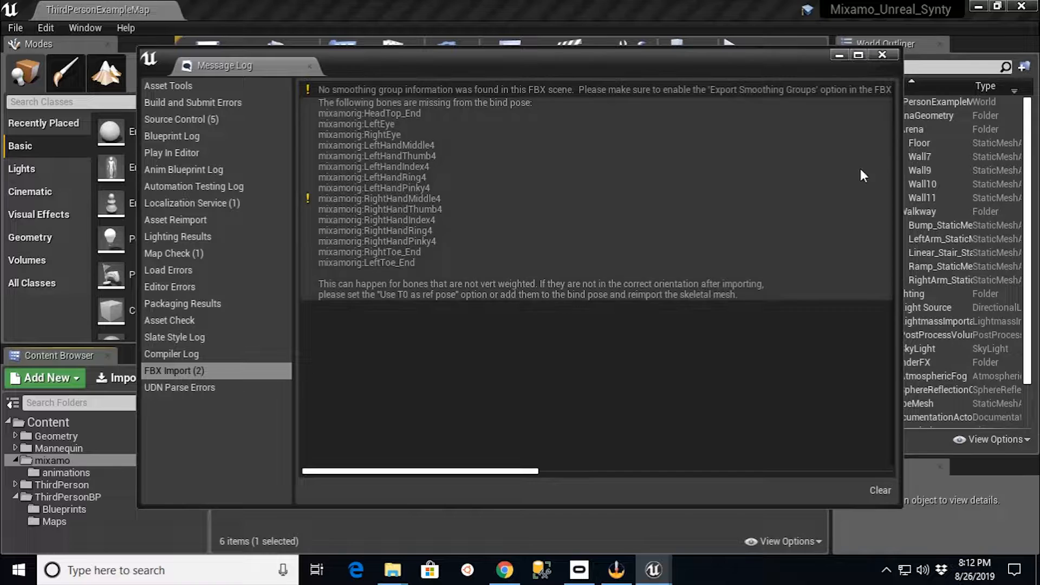
click(882, 55)
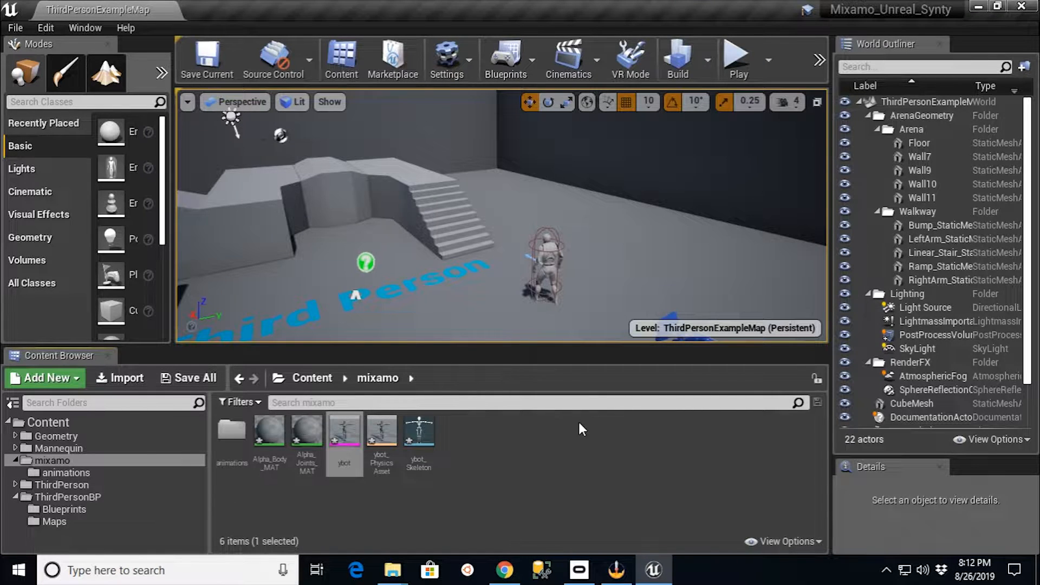
Step: Open ybot_Skeleton from the mixamo folder, enlarge its preview and apply ybot to the asset as the preview mesh
double_click(421, 432)
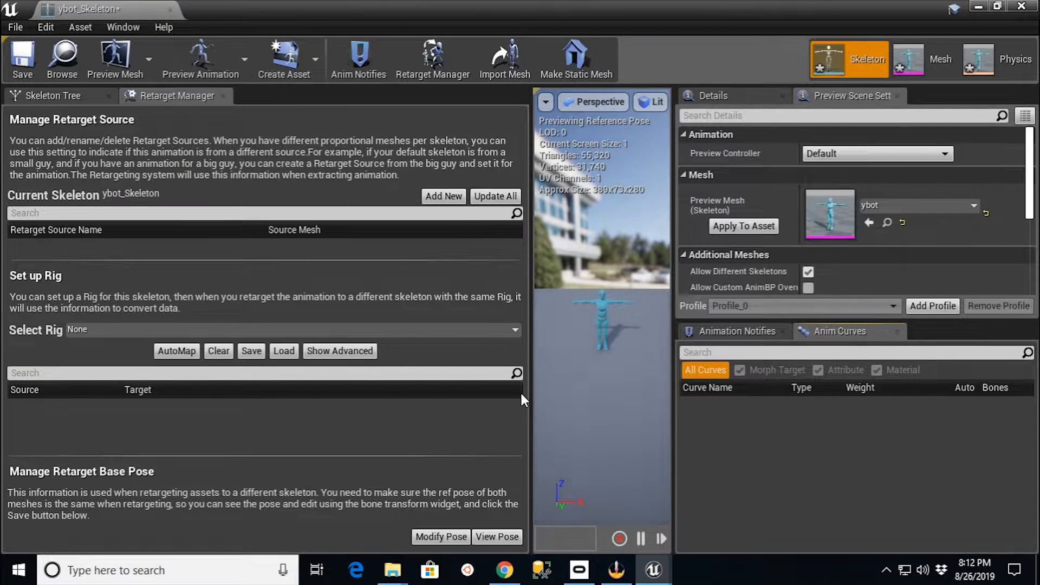
drag(530, 394, 312, 382)
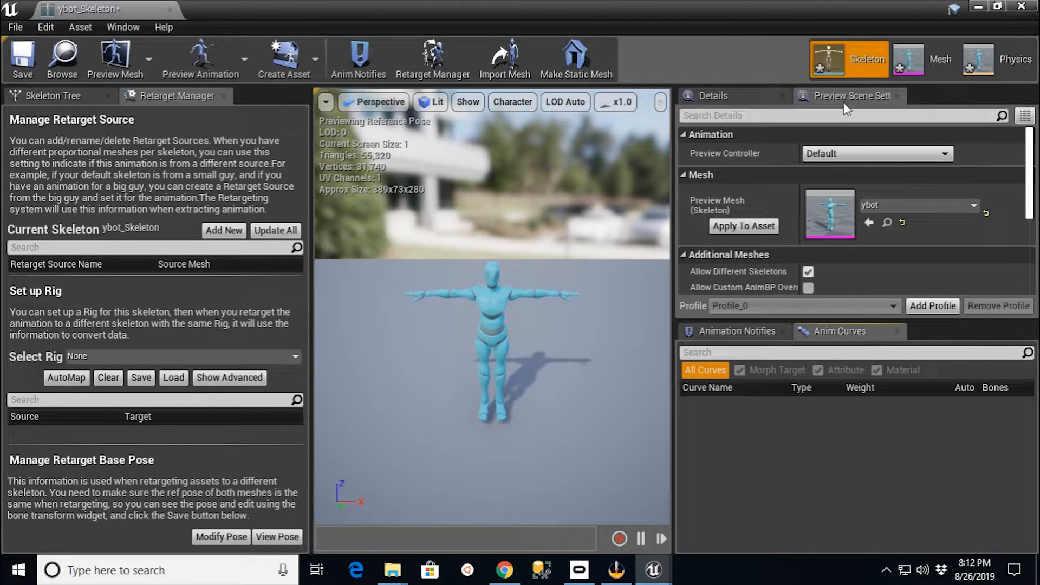
click(743, 226)
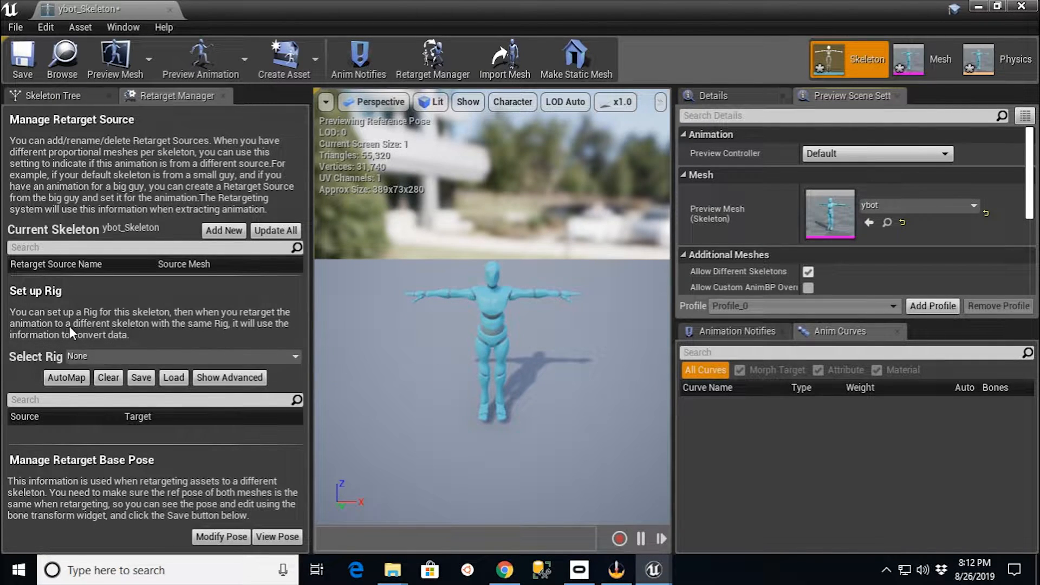
Step: Set the skeleton's retargeting rig to Humanoid and widen the Retarget Manager to show the bone mapping list
click(296, 358)
click(128, 77)
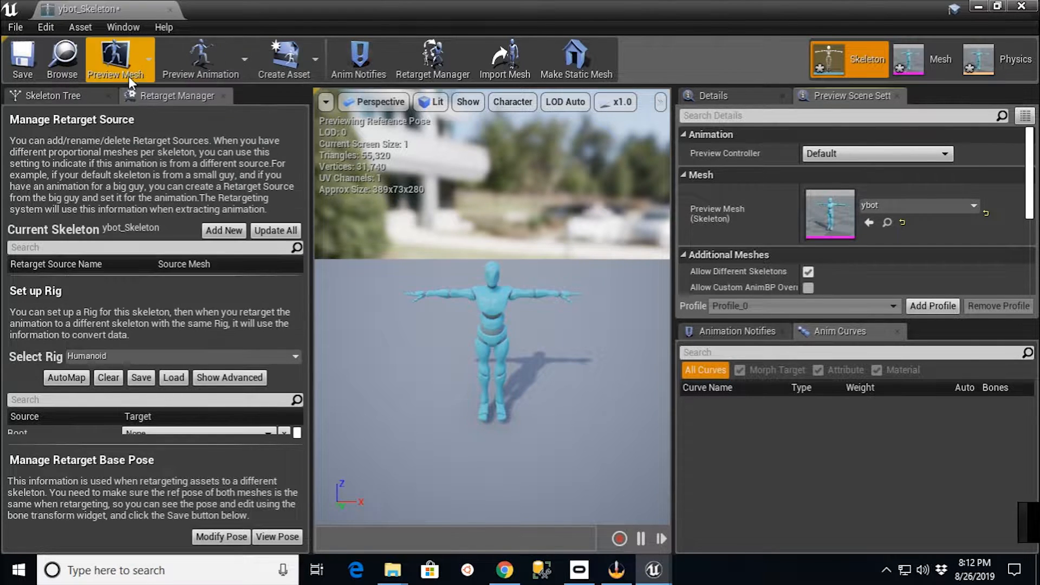
drag(311, 368, 436, 378)
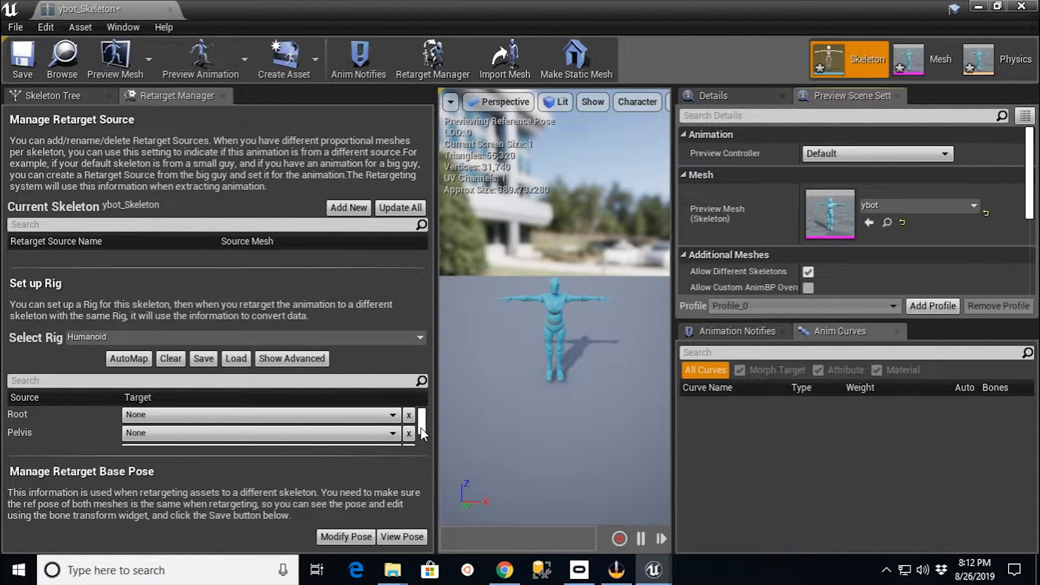
drag(436, 377, 646, 380)
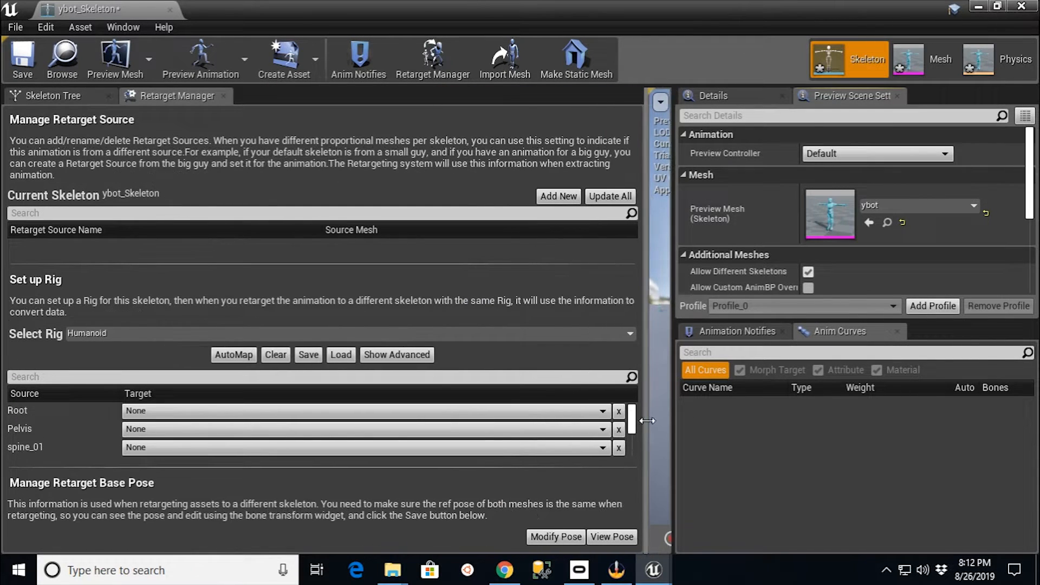
mouse_move(632, 425)
mouse_down()
mouse_move(626, 451)
mouse_move(631, 410)
mouse_up()
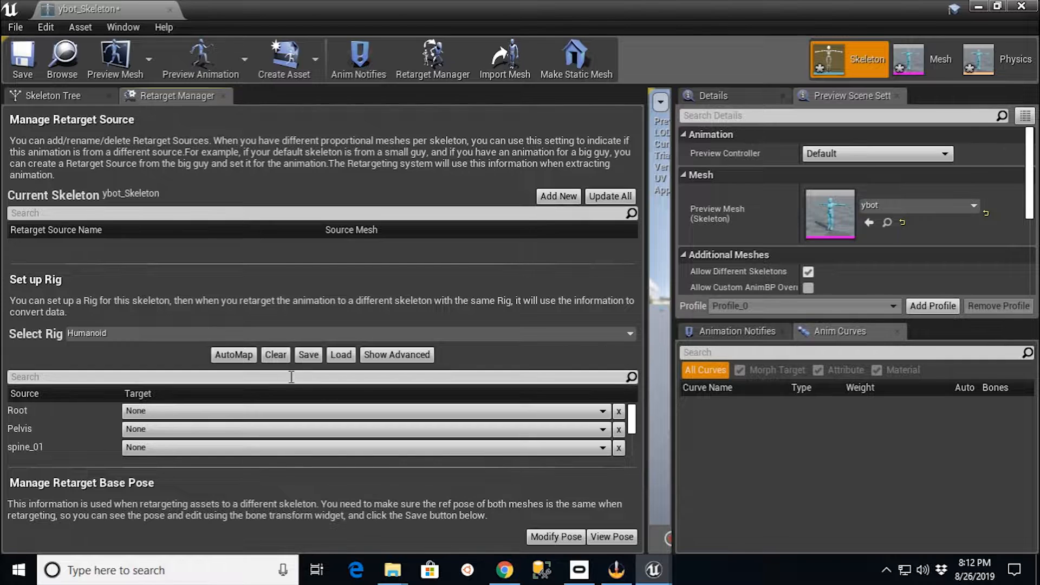
Step: Try AutoMap on the Humanoid rig's bones and clear the resulting mapping
click(232, 355)
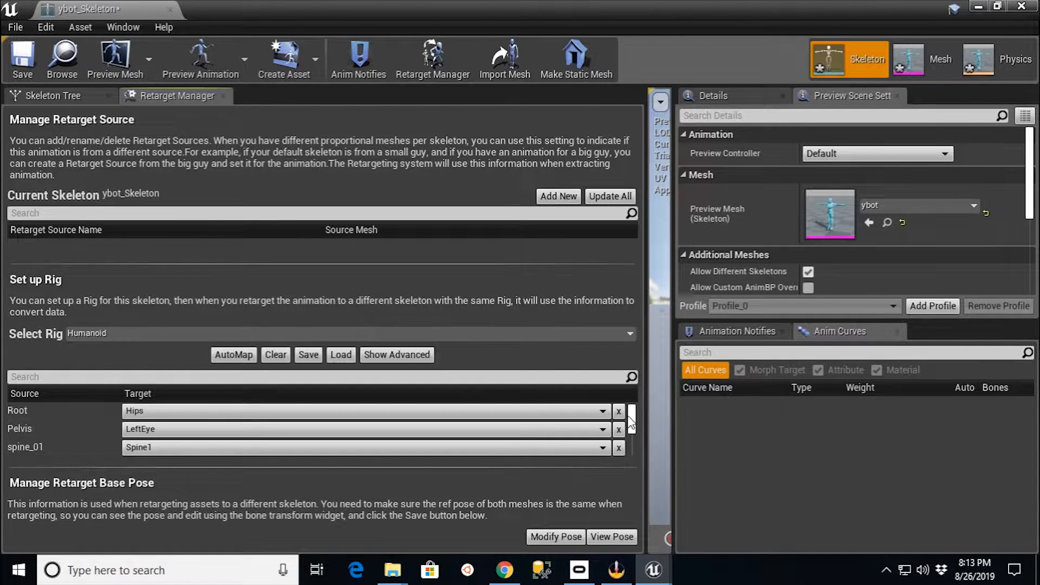
mouse_move(631, 425)
mouse_down()
mouse_move(630, 450)
mouse_move(626, 418)
mouse_up()
click(275, 355)
drag(631, 416, 642, 396)
Step: Check the rig's advanced bone list, return to the base list and narrow the Retarget Manager
click(401, 358)
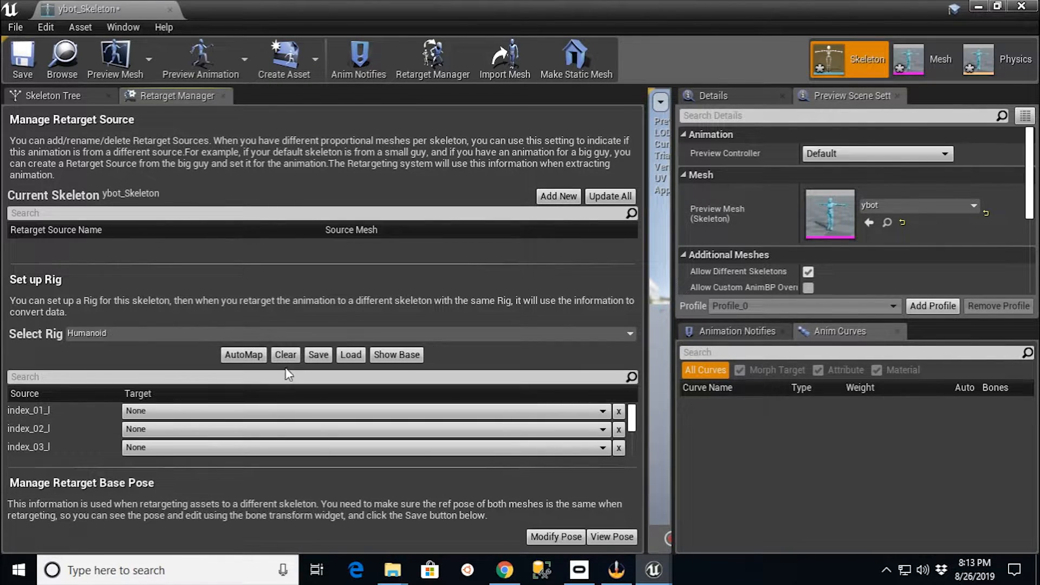
click(414, 355)
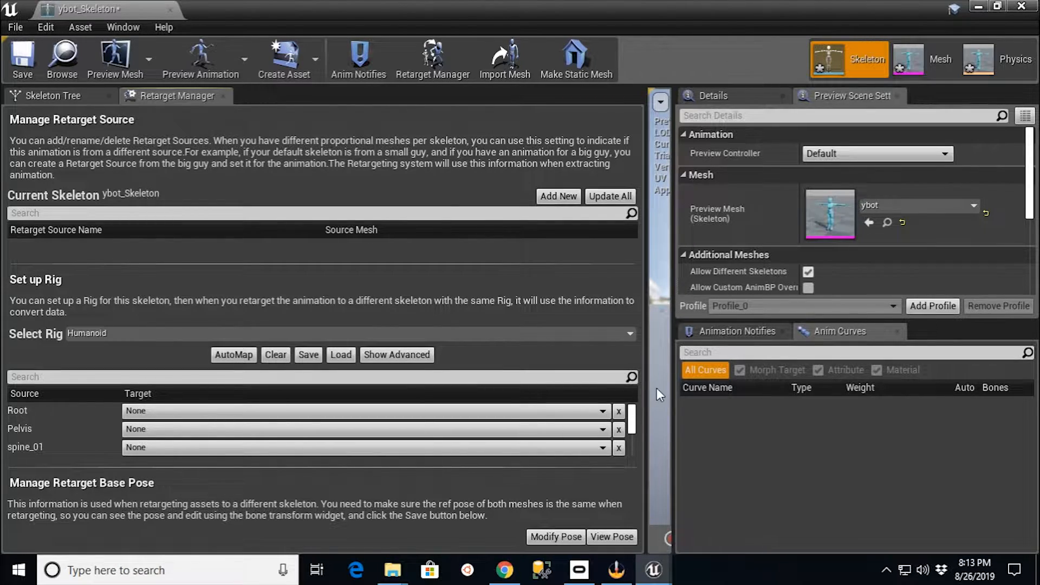
drag(646, 374, 496, 374)
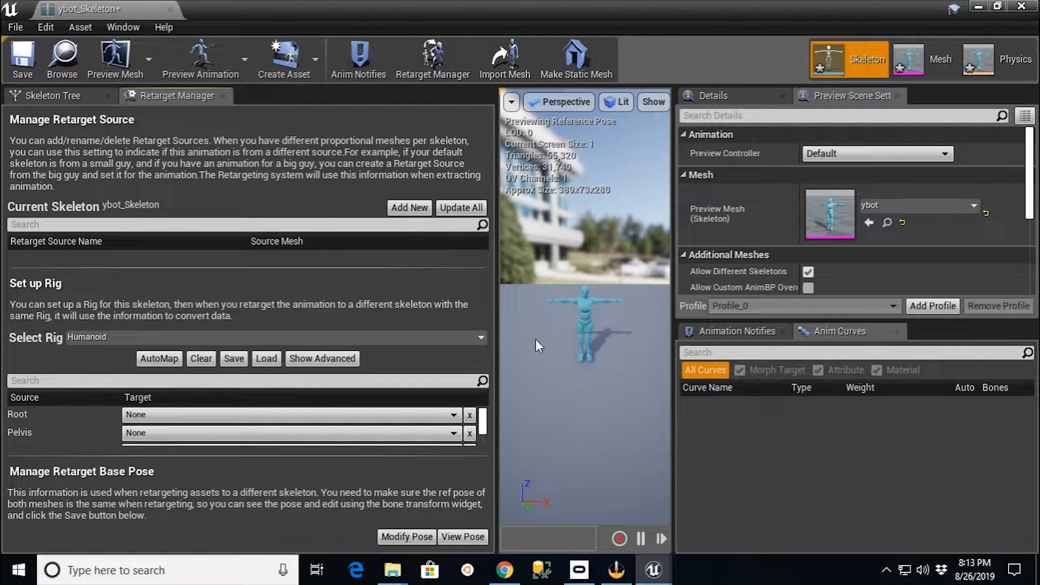
Step: Switch to Chrome and examine the rig-to-skeleton bone tables in Unreal's Animation Retargeting (Different Skeletons) documentation
click(504, 569)
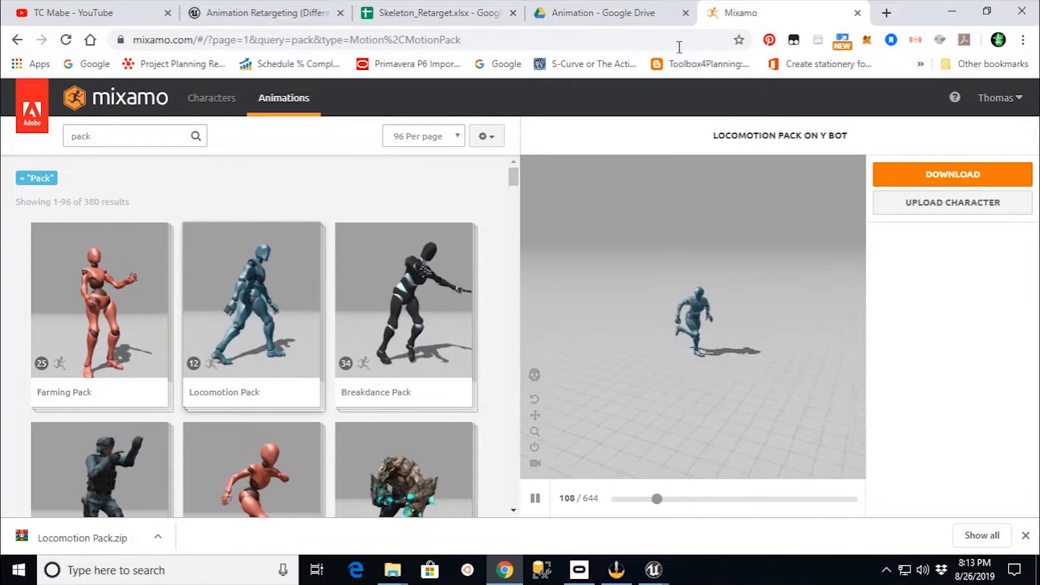
click(585, 12)
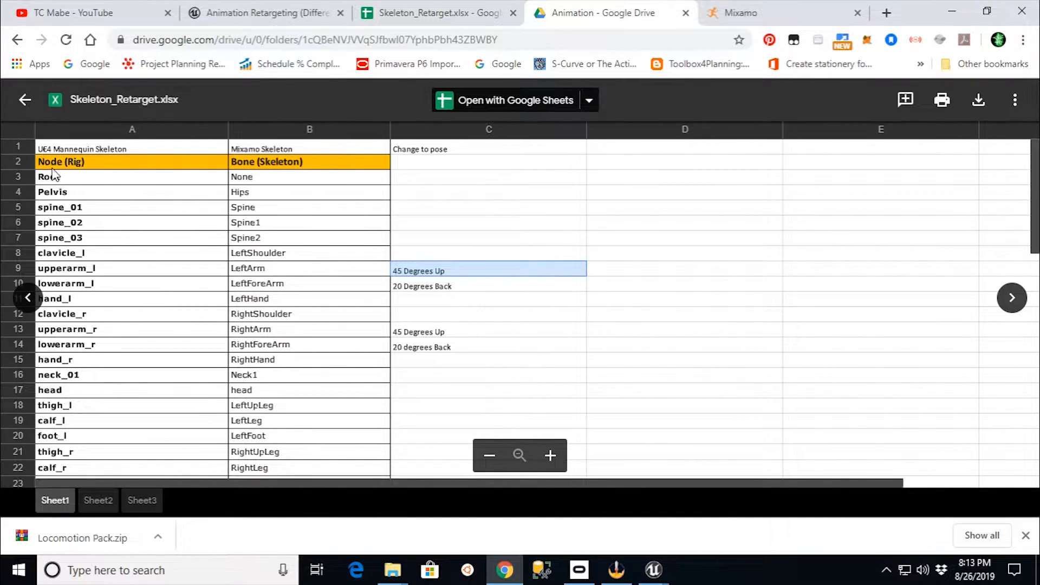
click(265, 16)
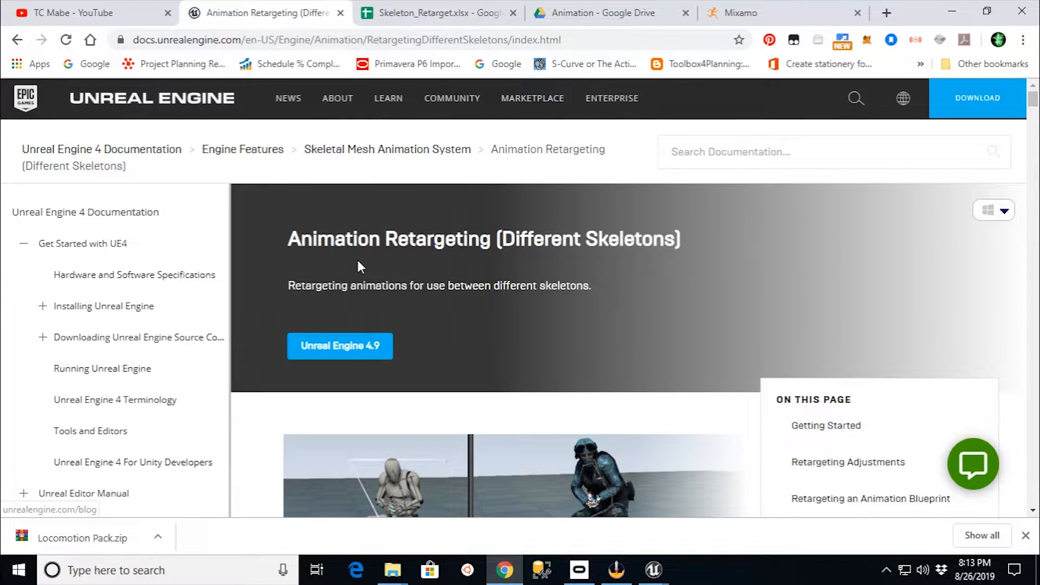
scroll(709, 266, down, 15)
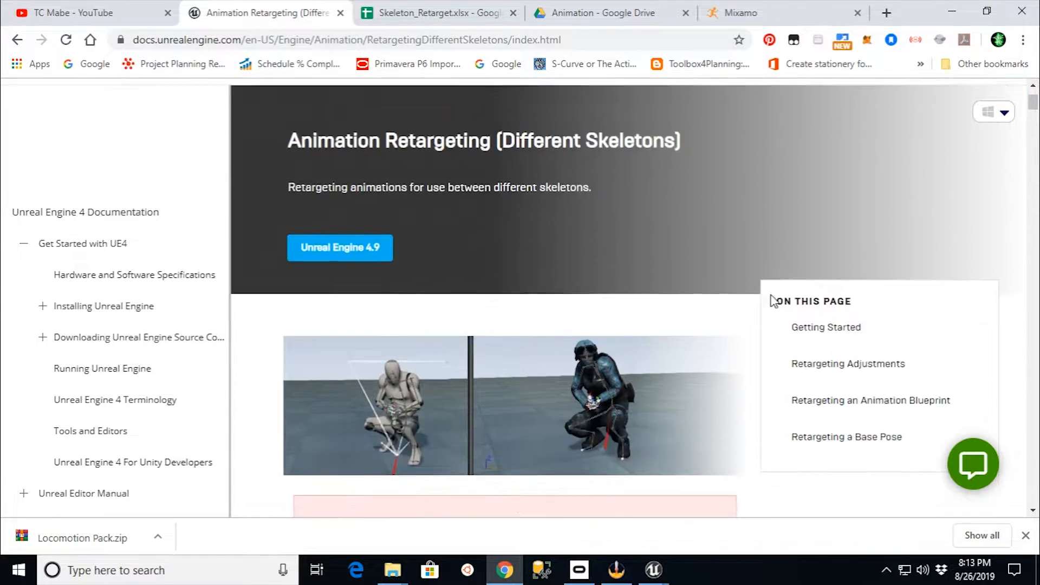
scroll(718, 316, down, 10)
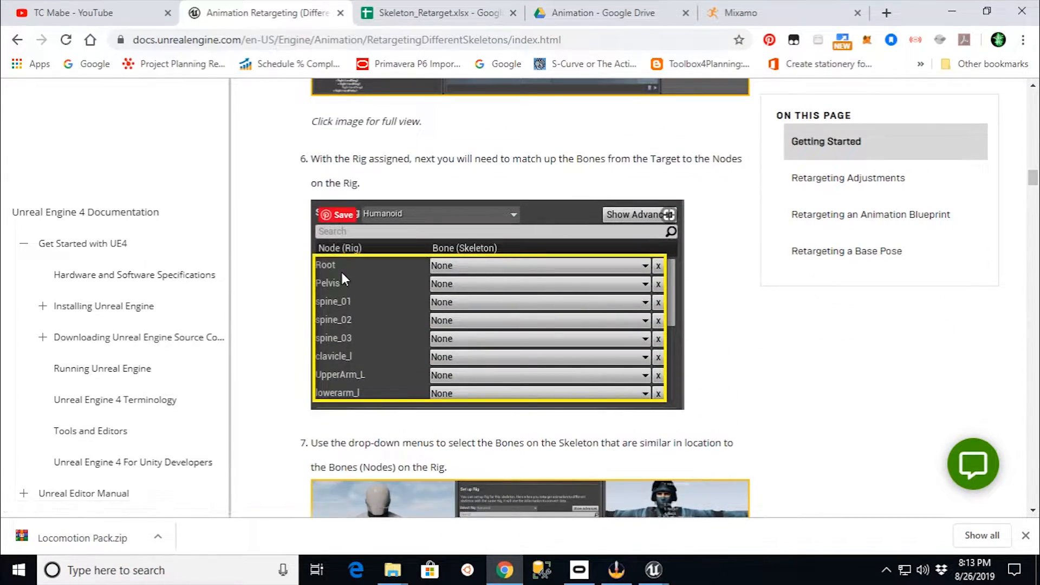
scroll(683, 372, down, 14)
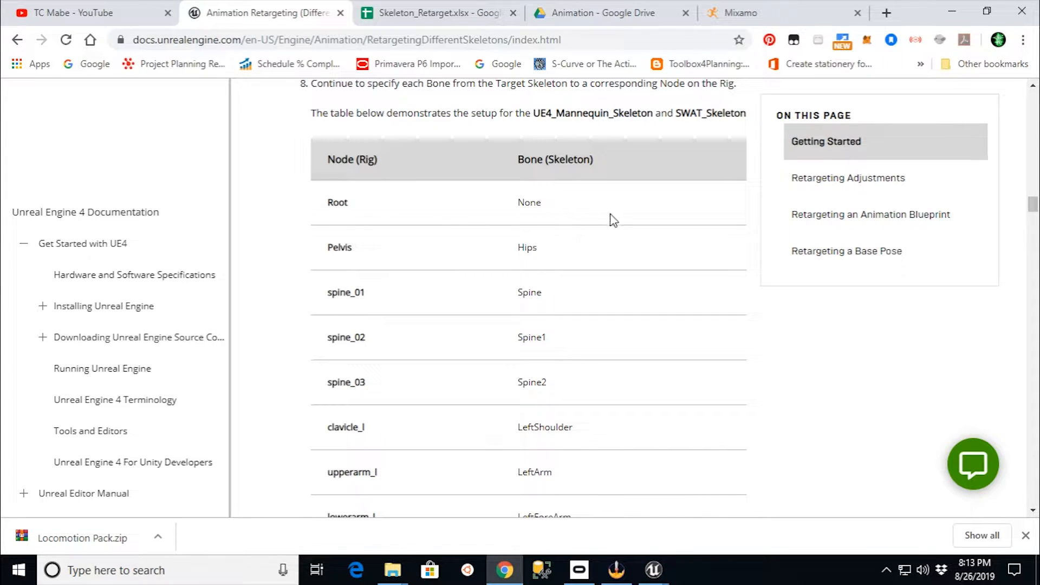
scroll(617, 333, down, 12)
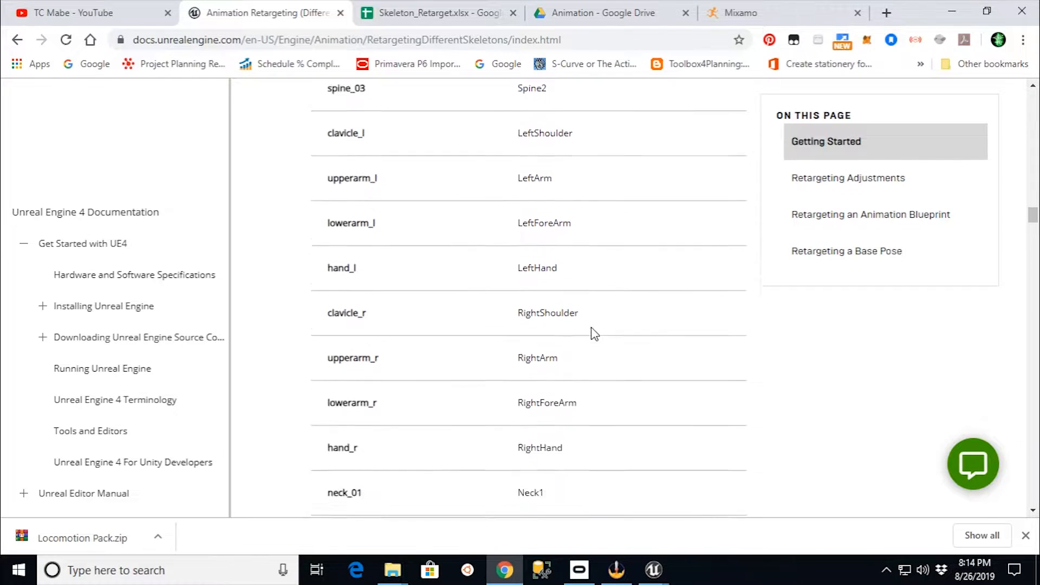
scroll(597, 321, down, 15)
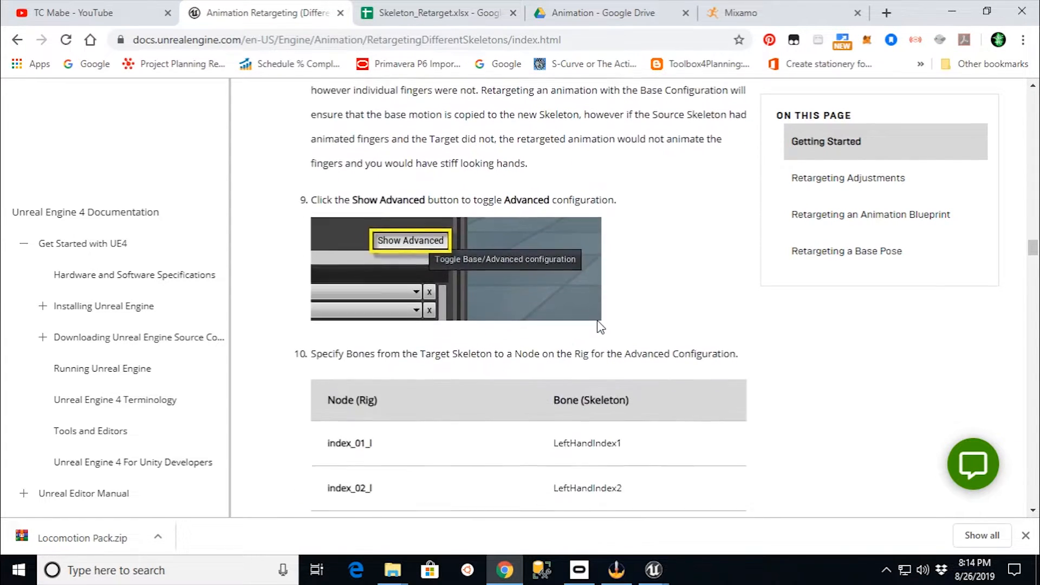
scroll(599, 326, down, 18)
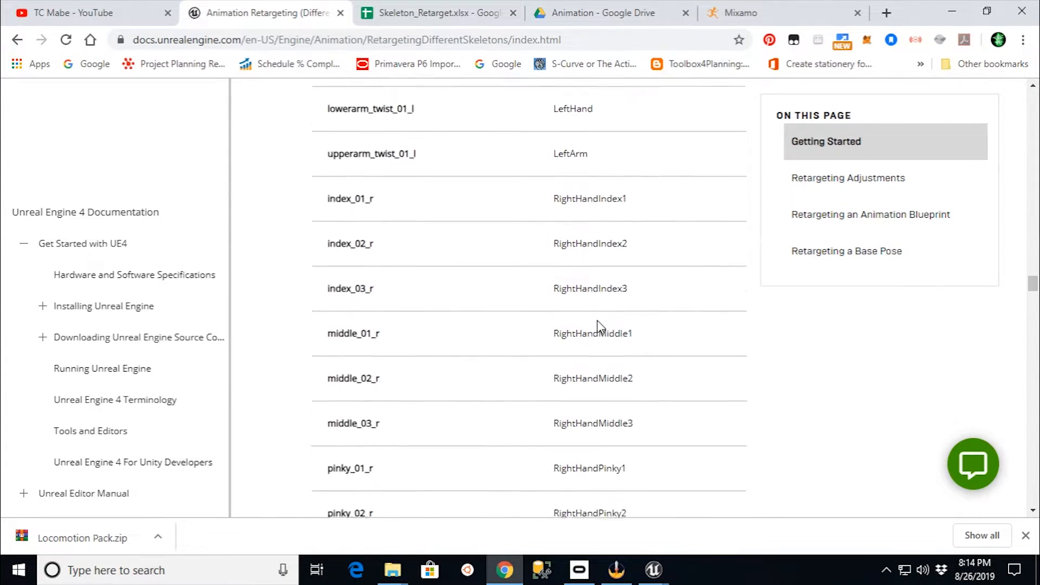
scroll(600, 325, up, 12)
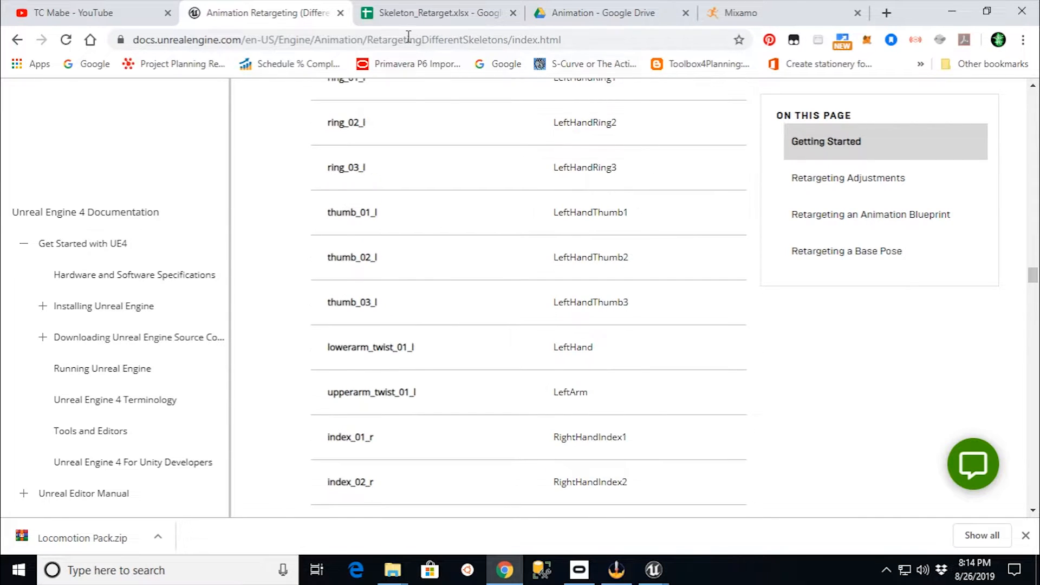
Step: Examine the UE4 Mannequin to Mixamo bone mapping and pose changes in the Skeleton_Retarget spreadsheet
click(436, 12)
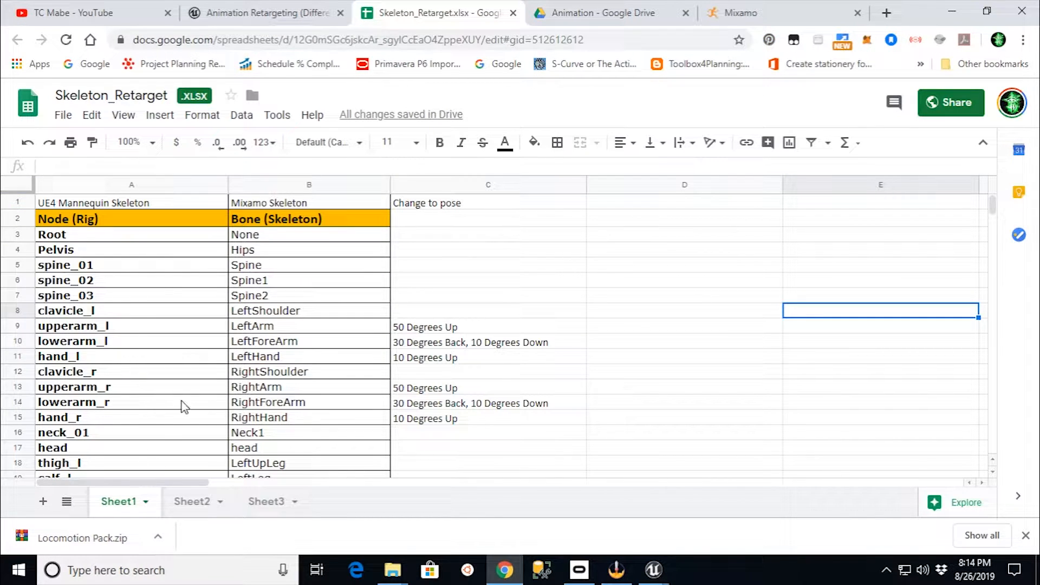
scroll(184, 407, down, 14)
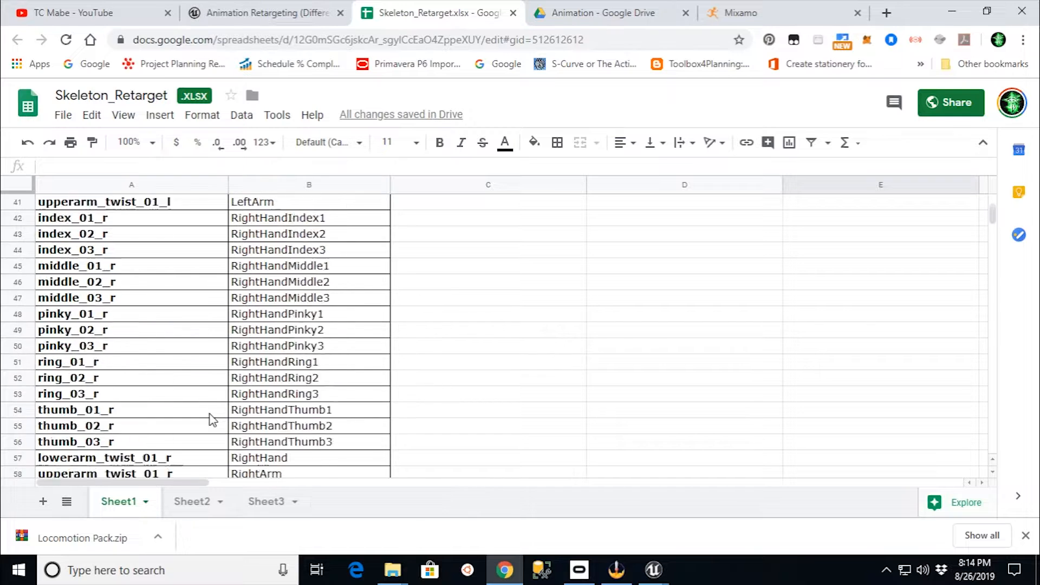
scroll(212, 418, up, 14)
click(314, 312)
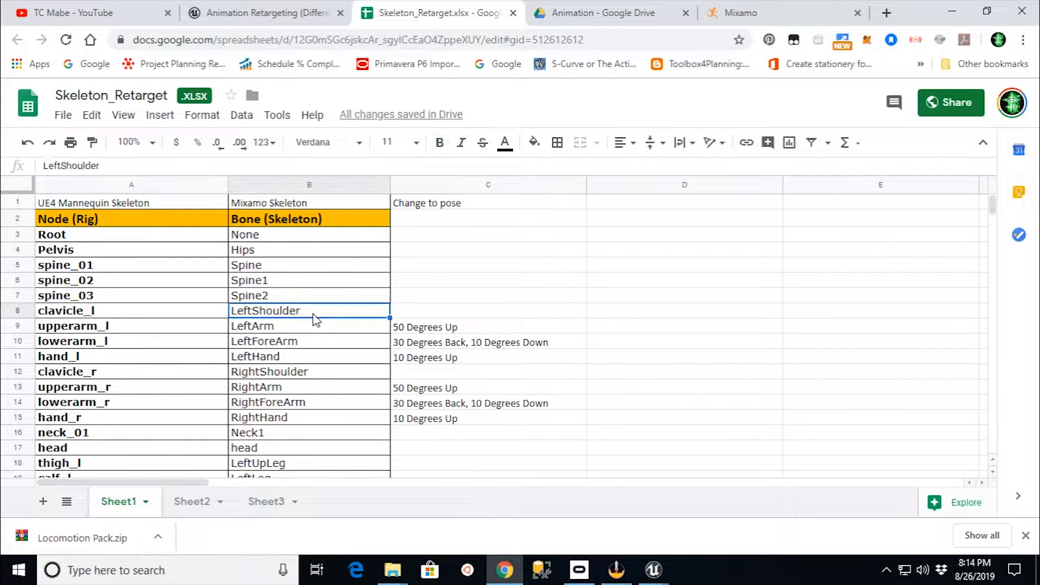
double_click(307, 313)
click(291, 342)
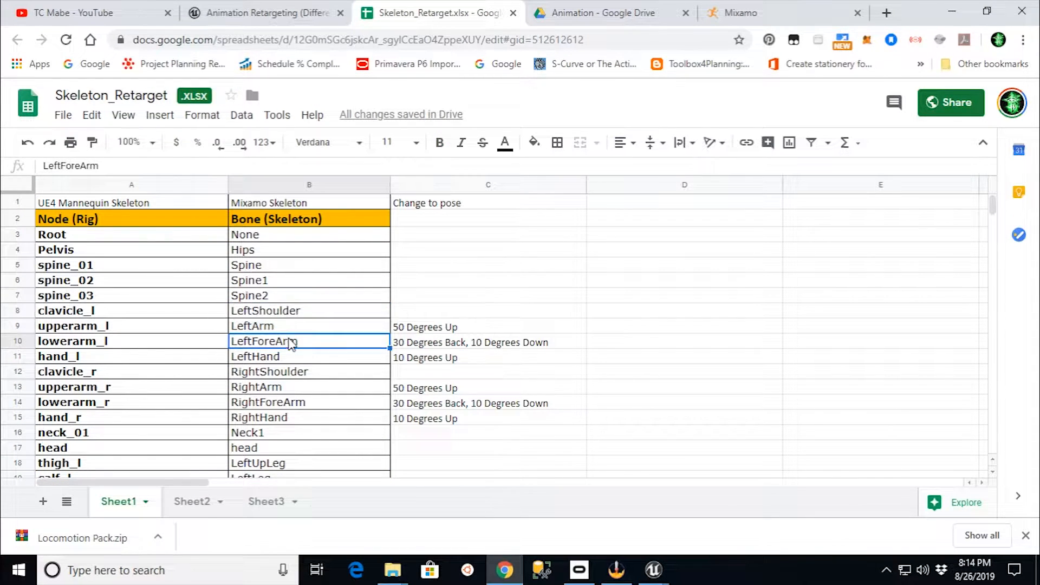
Step: Select Mixamo_BoneMapping.uasset in the Google Drive Animation folder and switch to File Explorer
click(575, 21)
click(25, 100)
click(298, 225)
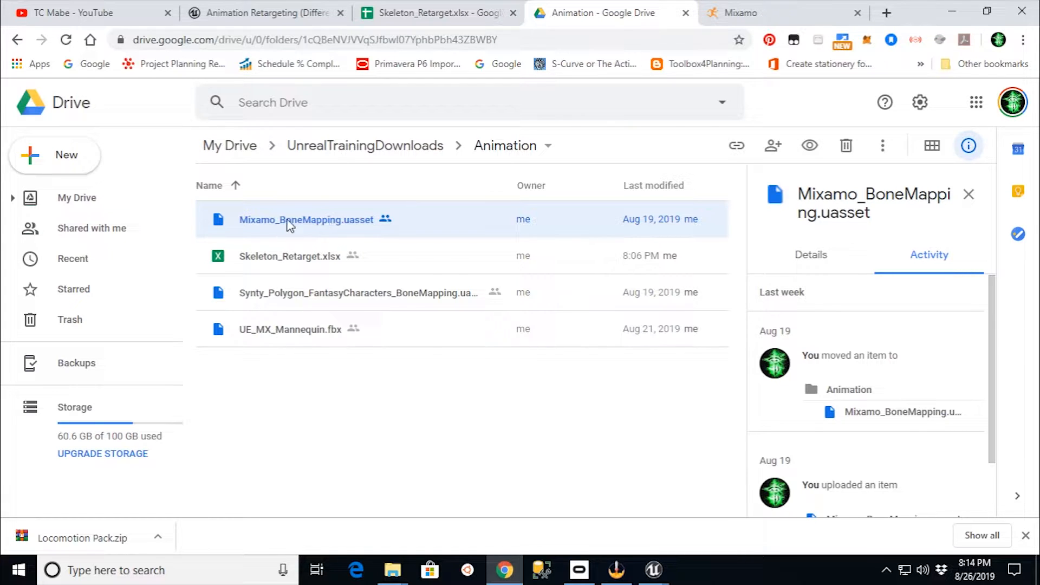
click(397, 574)
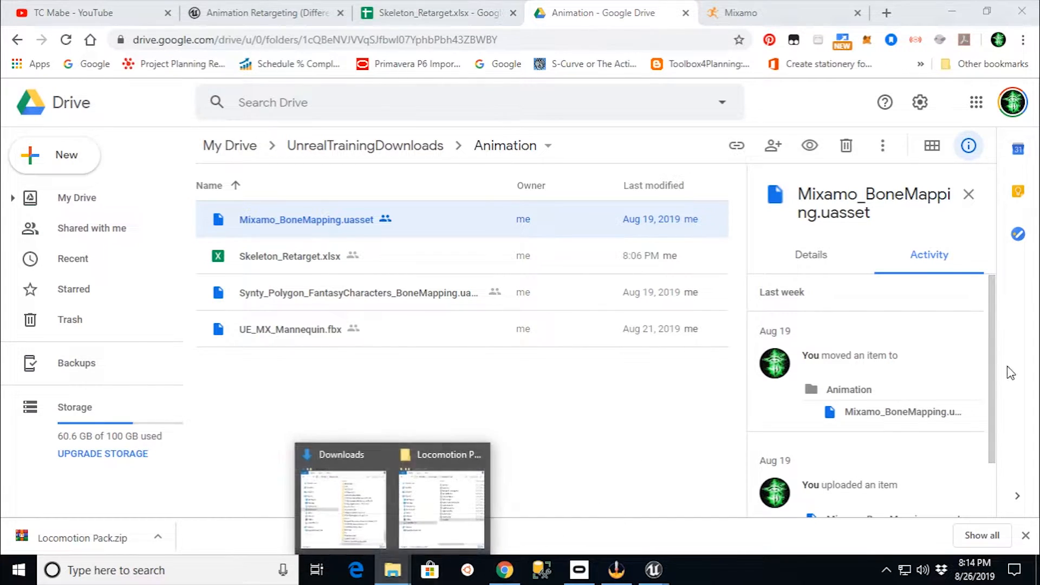
click(484, 507)
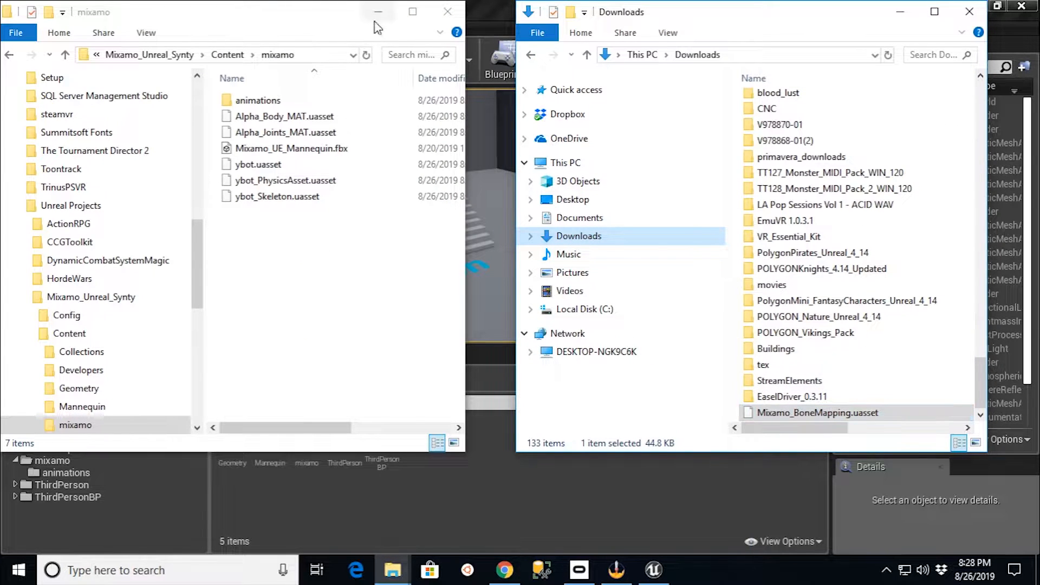
Step: Minimize the mixamo file window and bring up the Content folder's options in Unreal Editor to find Show in Explorer
click(376, 15)
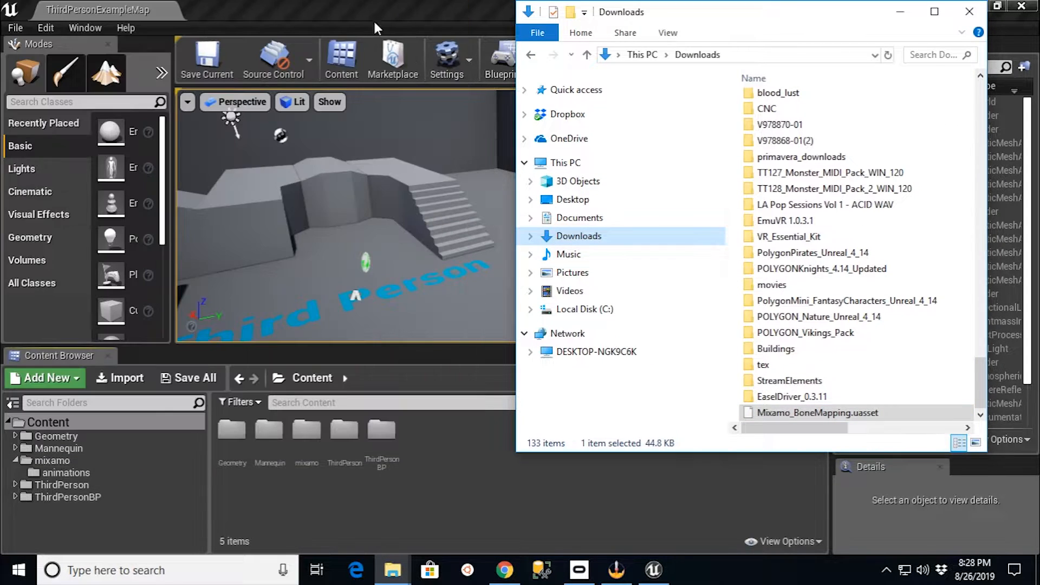
click(34, 420)
right_click(34, 421)
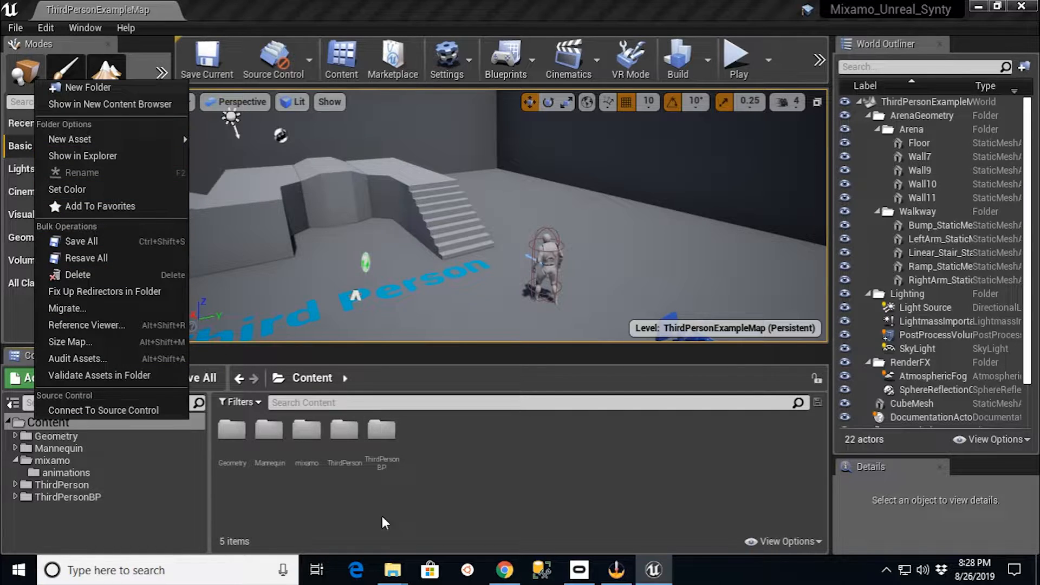
Step: Switch to File Explorer, open the project's Content\mixamo folder and bring the Downloads window up beside it
click(395, 572)
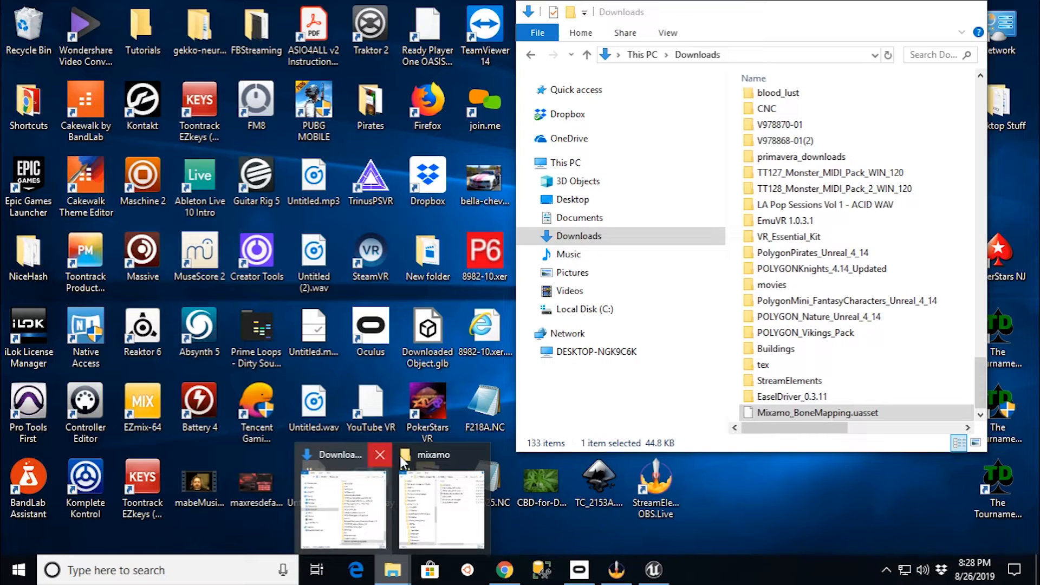
click(403, 462)
click(224, 56)
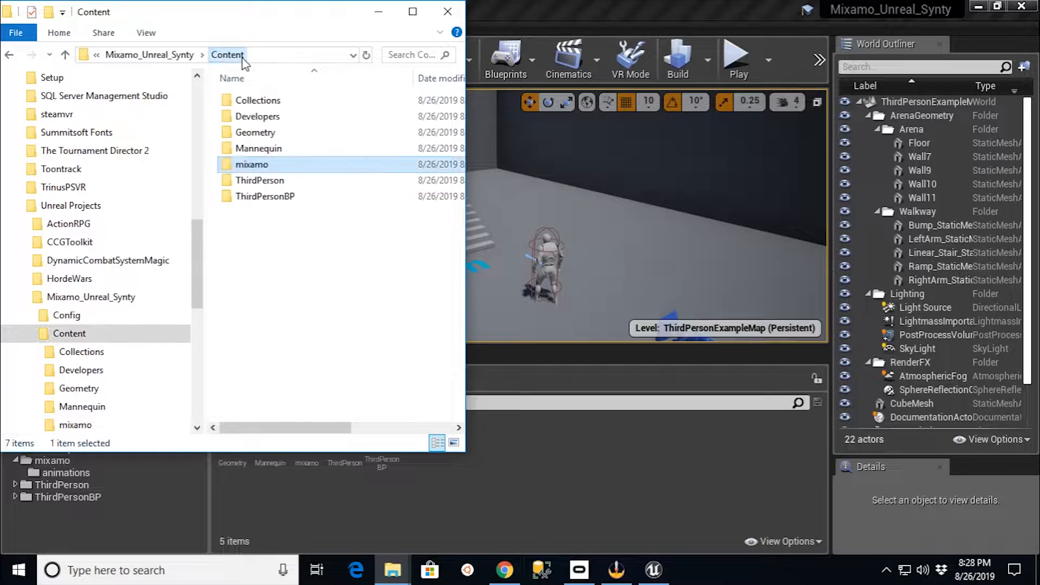
double_click(241, 164)
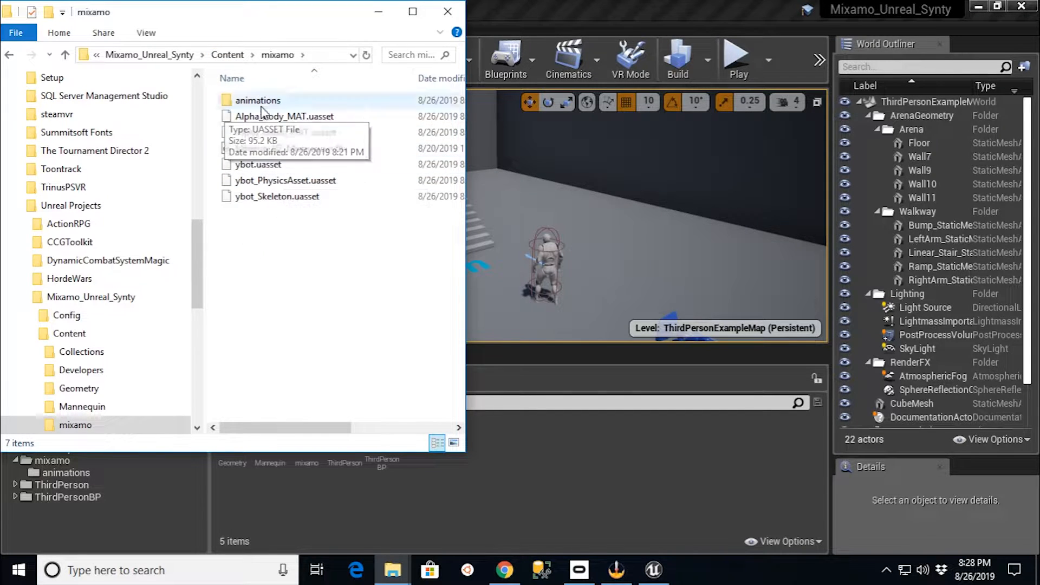
click(404, 578)
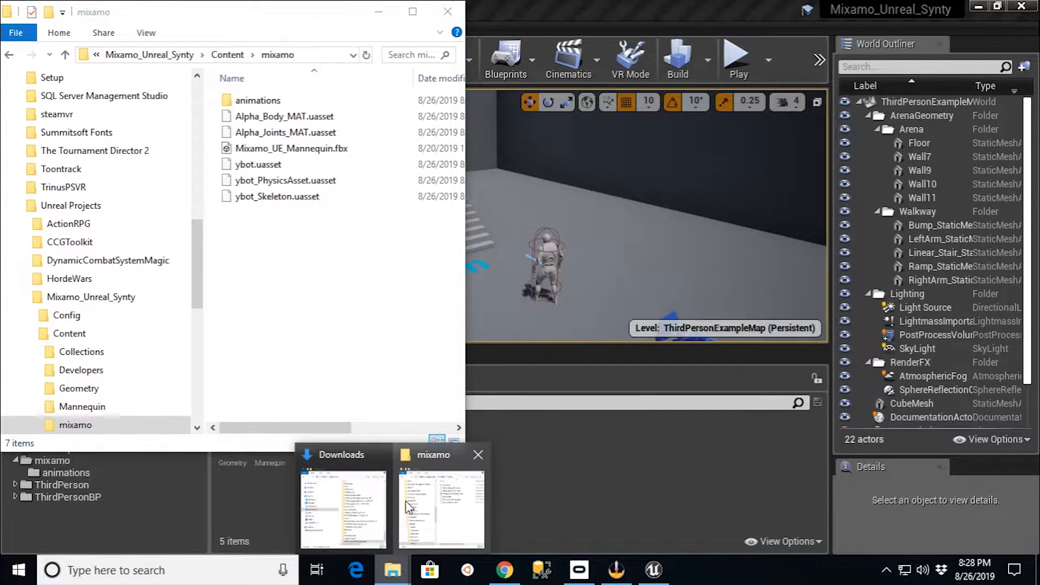
click(341, 477)
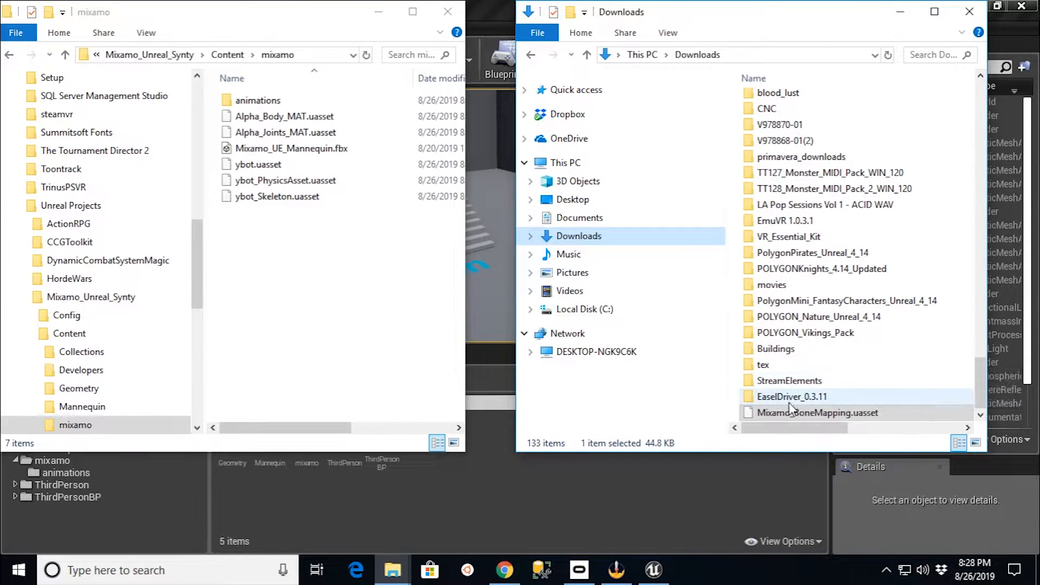
Step: Copy Mixamo_BoneMapping.uasset from the Downloads folder into the project's Content\mixamo folder
right_click(780, 418)
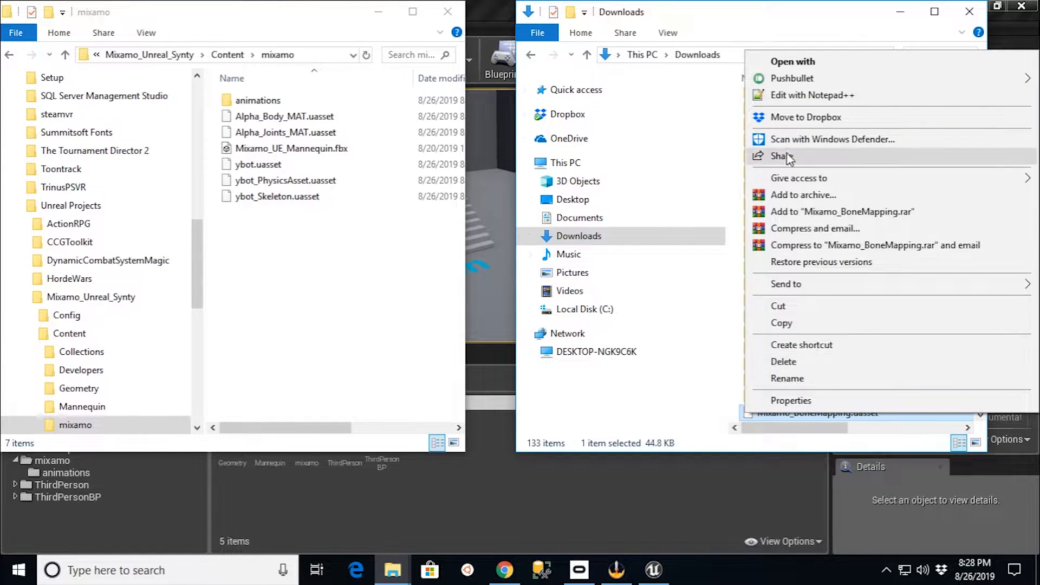
click(781, 323)
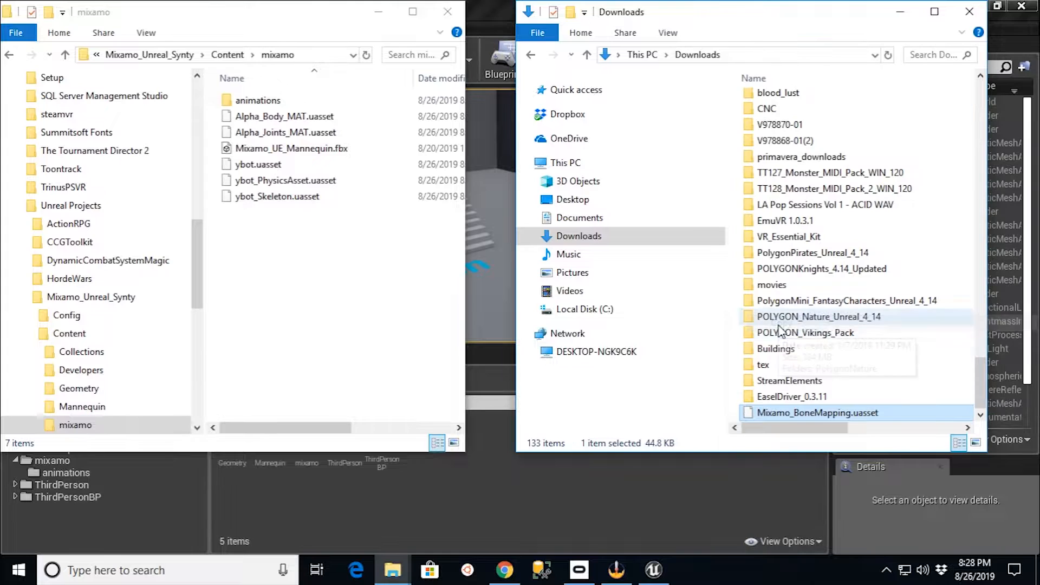
click(275, 288)
right_click(276, 288)
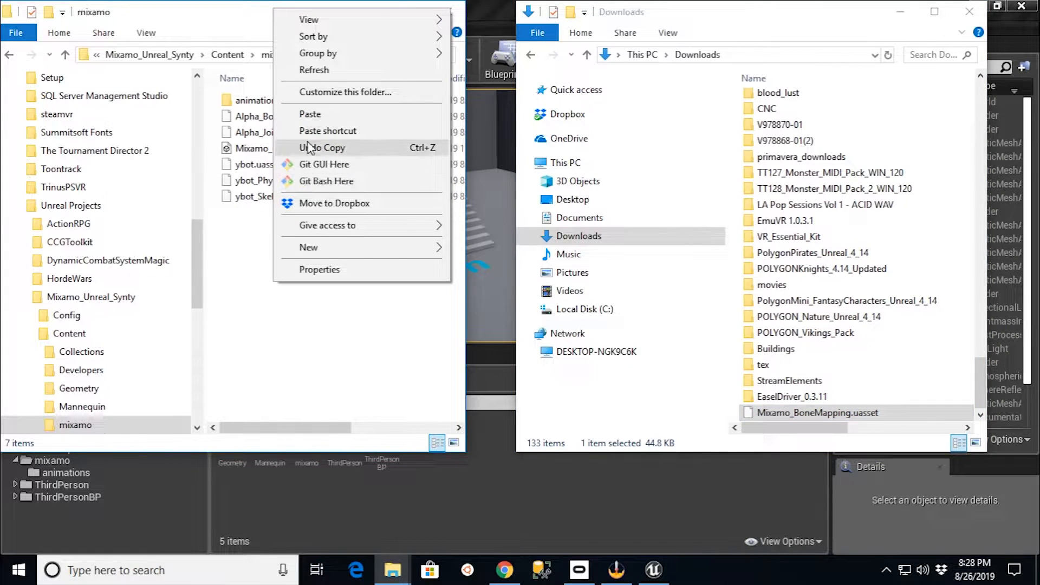
click(312, 113)
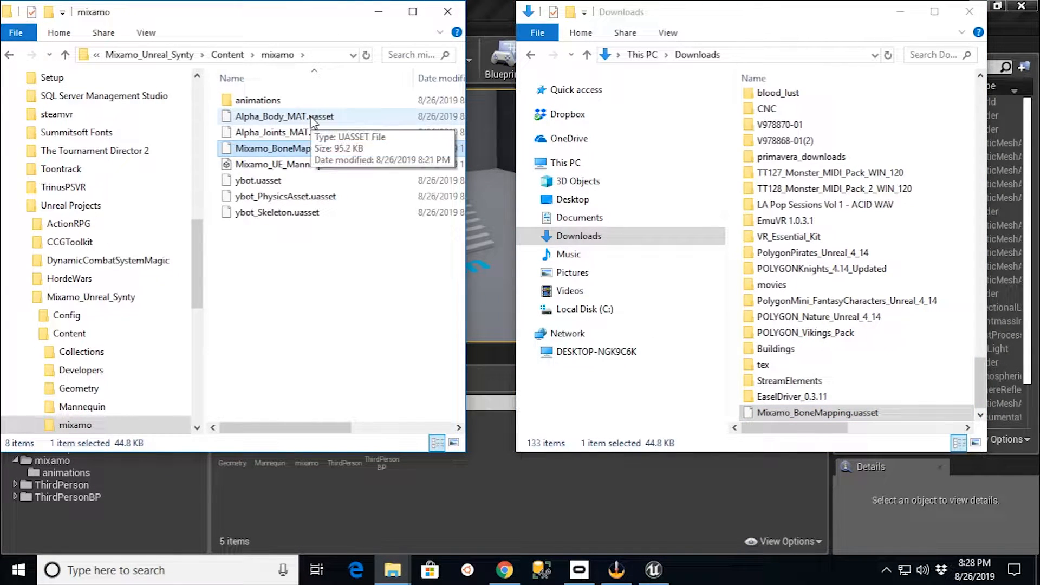
click(349, 356)
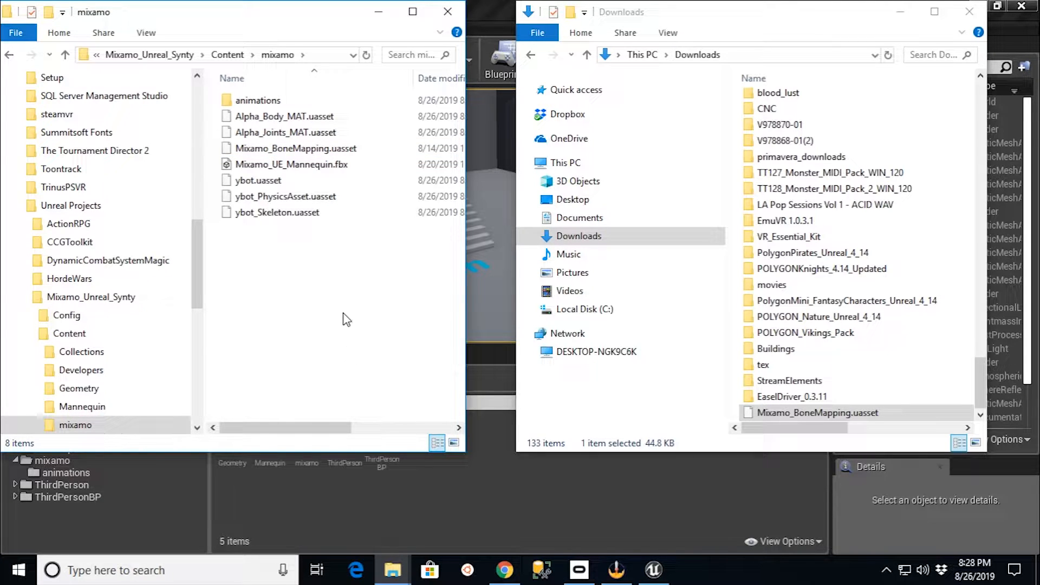
Step: Switch to Unreal Editor, show the mixamo content folder and open the ybot_Skeleton asset
drag(266, 20, 824, 86)
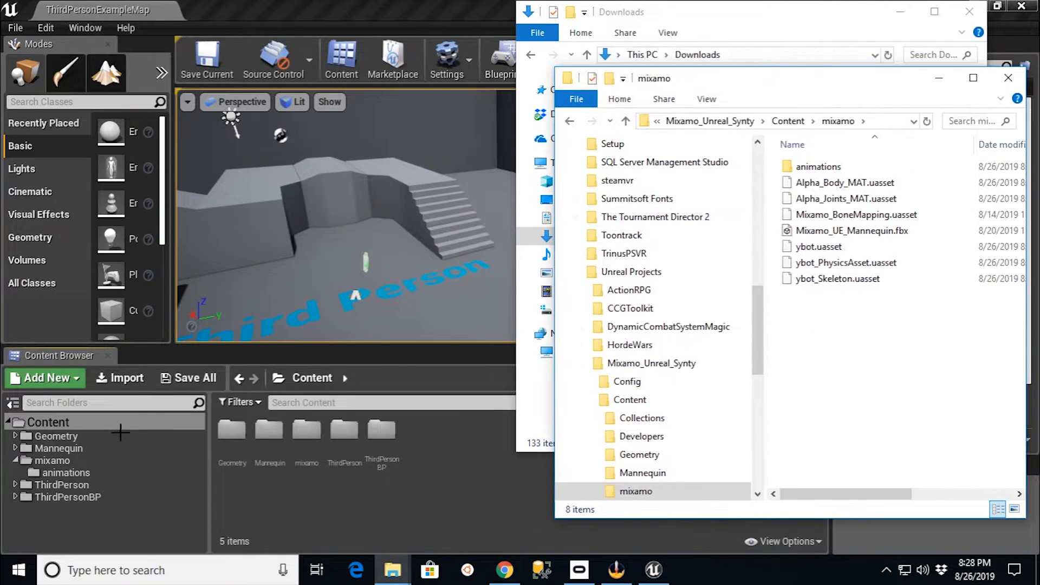
click(48, 460)
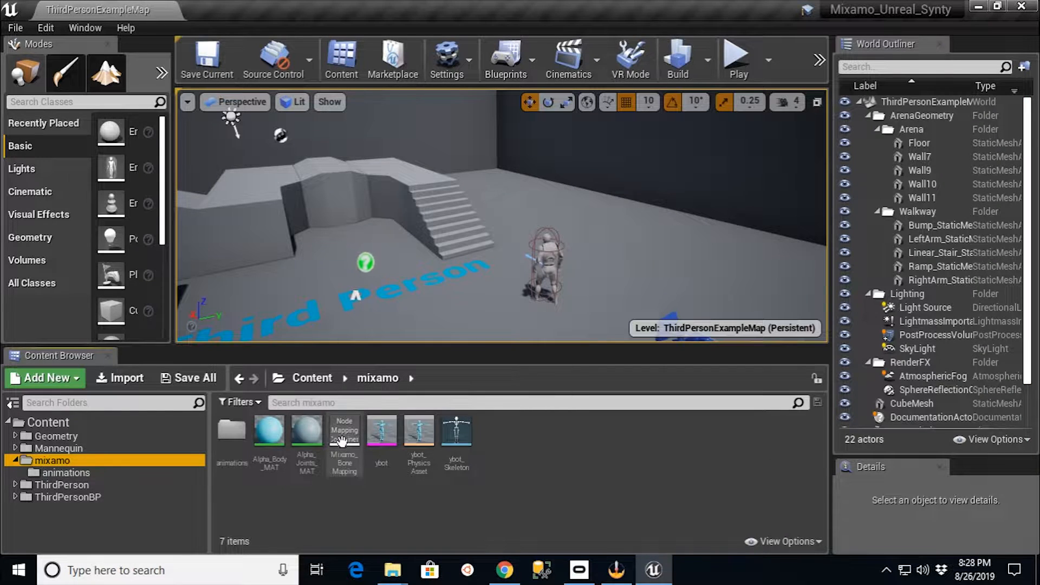
click(636, 463)
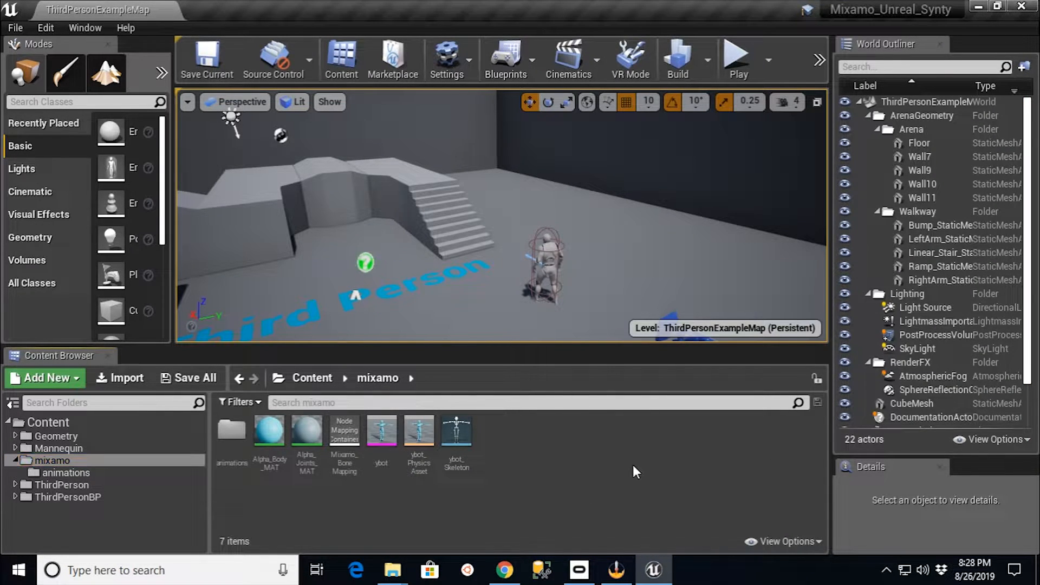
double_click(457, 433)
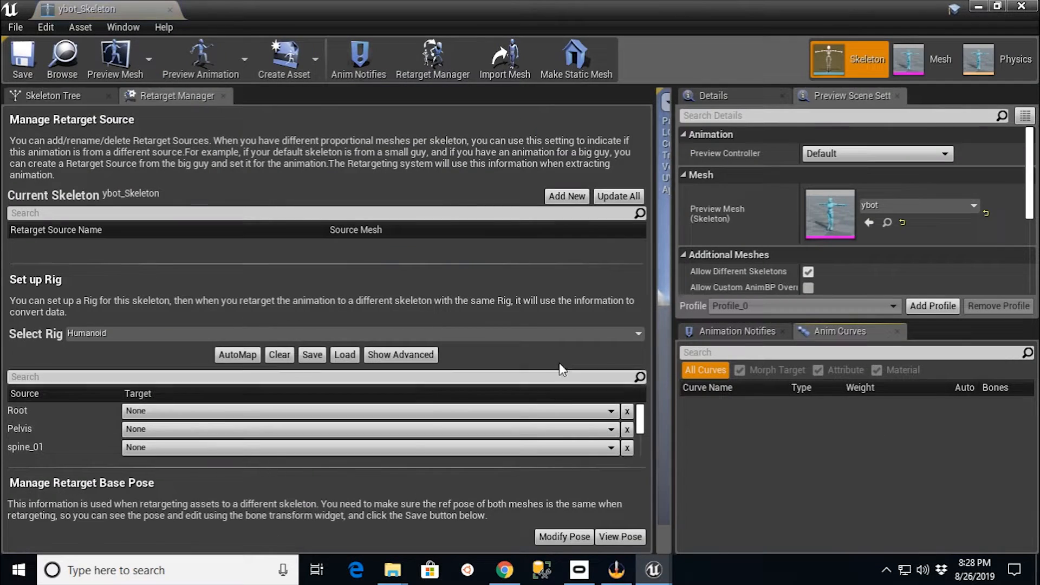
Step: Load the Mixamo_BoneMapping asset as the Humanoid rig's bone mapping for ybot_Skeleton and check the mapped bones
drag(641, 290, 327, 290)
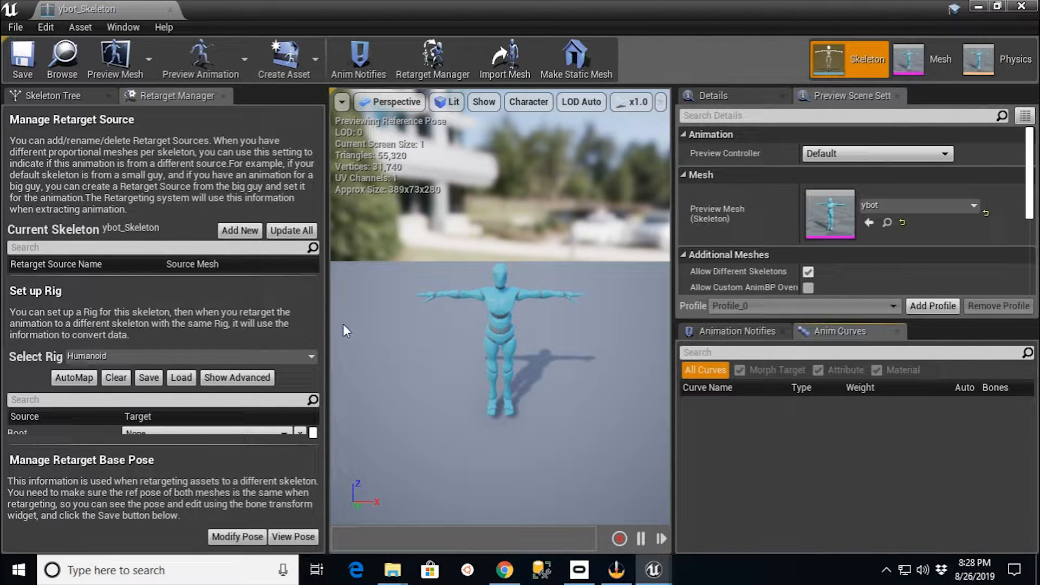
drag(326, 324, 473, 324)
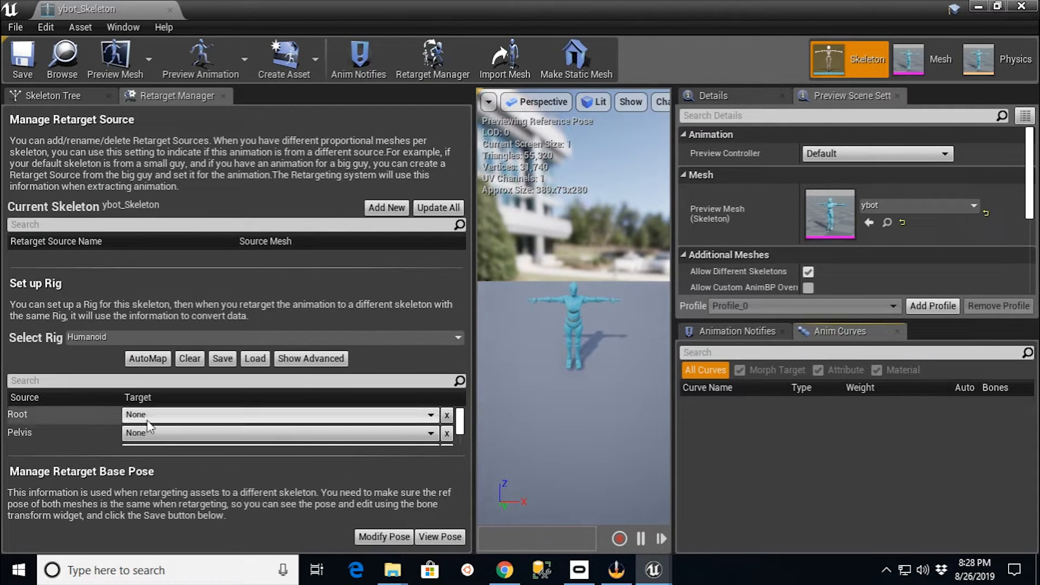
click(255, 358)
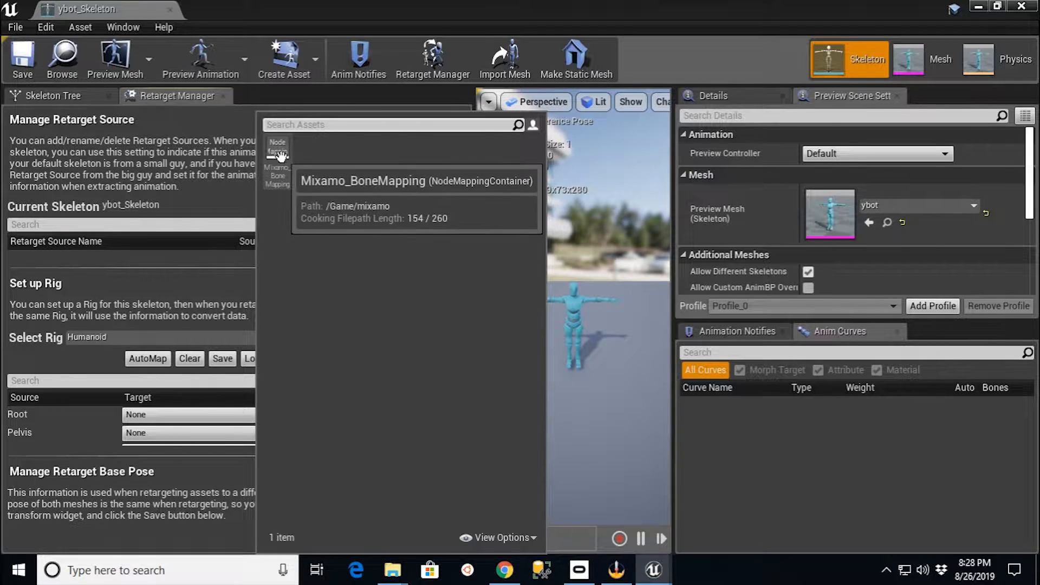
click(286, 182)
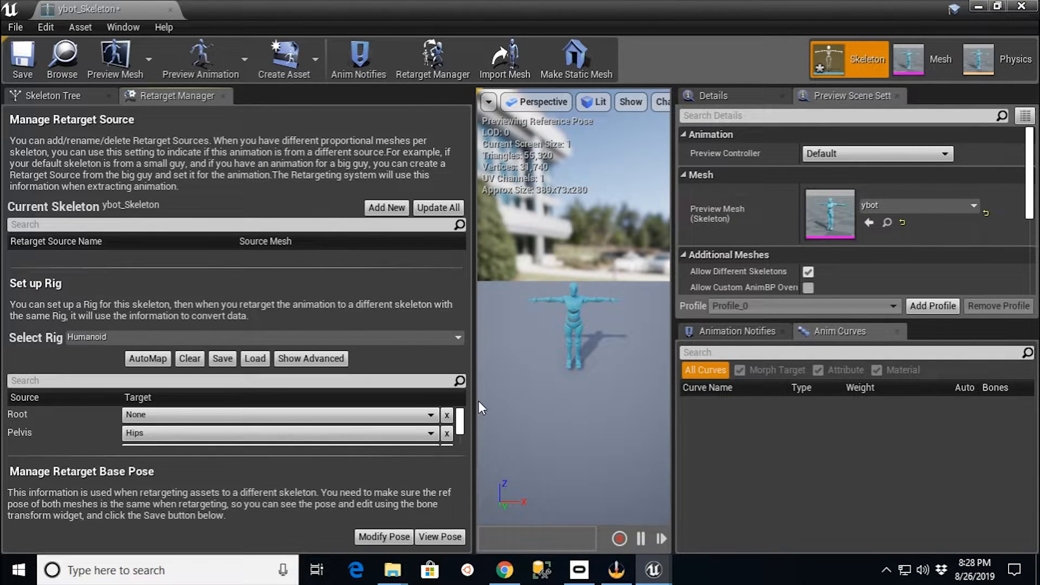
drag(474, 355, 548, 374)
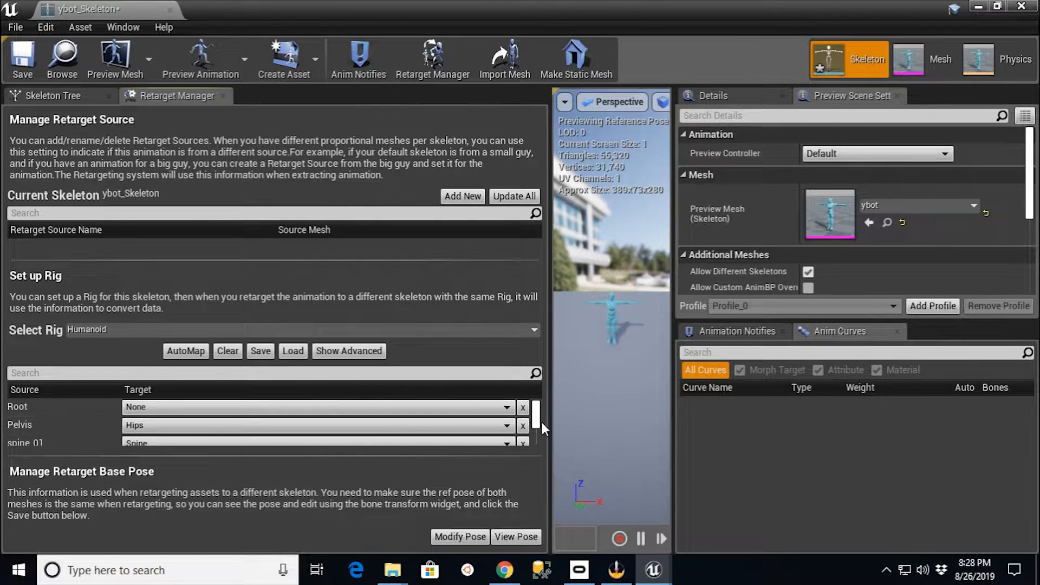
scroll(534, 422, down, 3)
scroll(534, 423, up, 5)
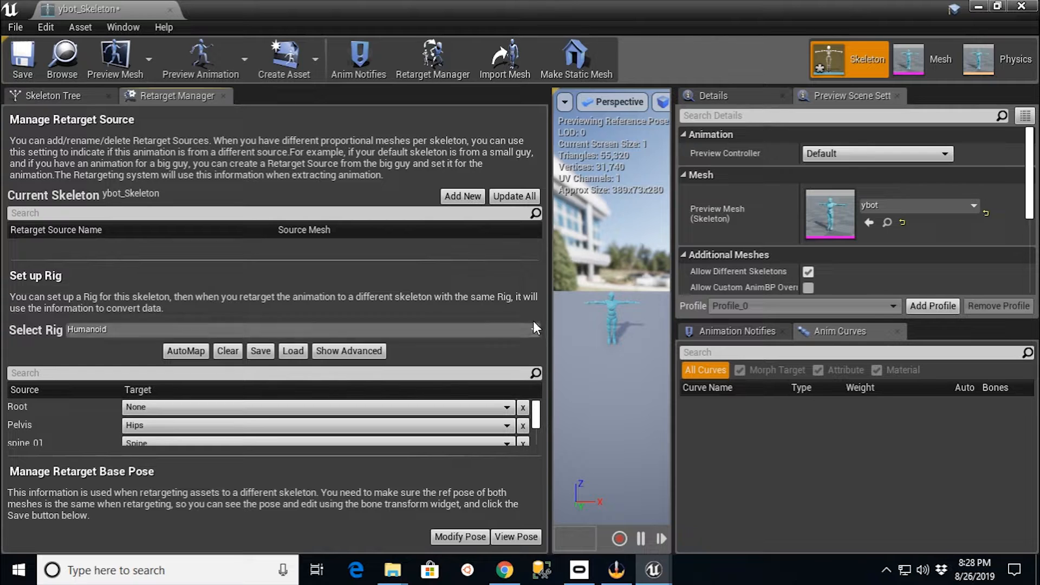
Step: Enlarge the Y Bot preview area, save the ybot_Skeleton asset and close its editor
drag(549, 305, 288, 307)
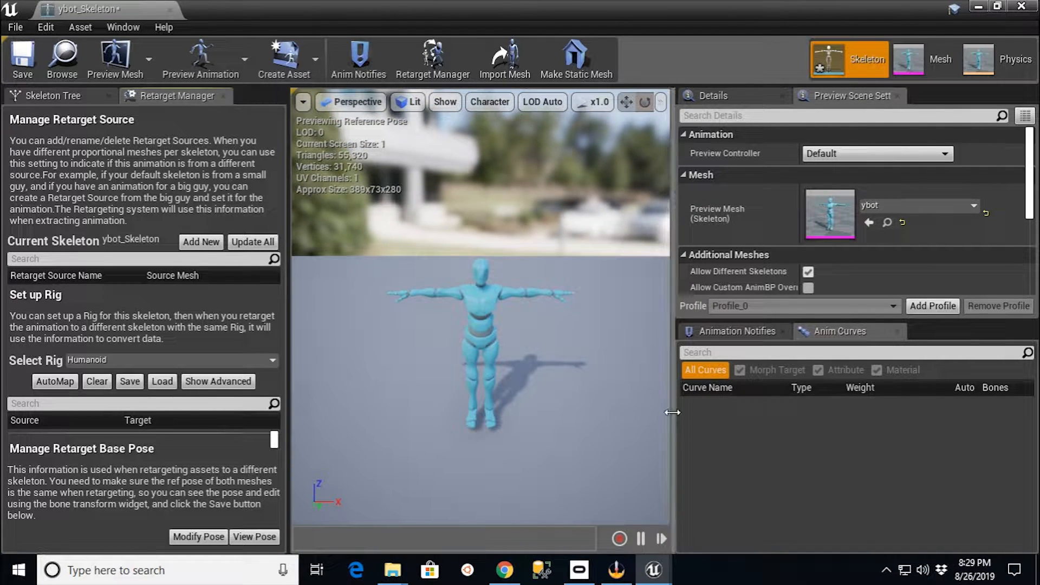
drag(672, 412, 728, 410)
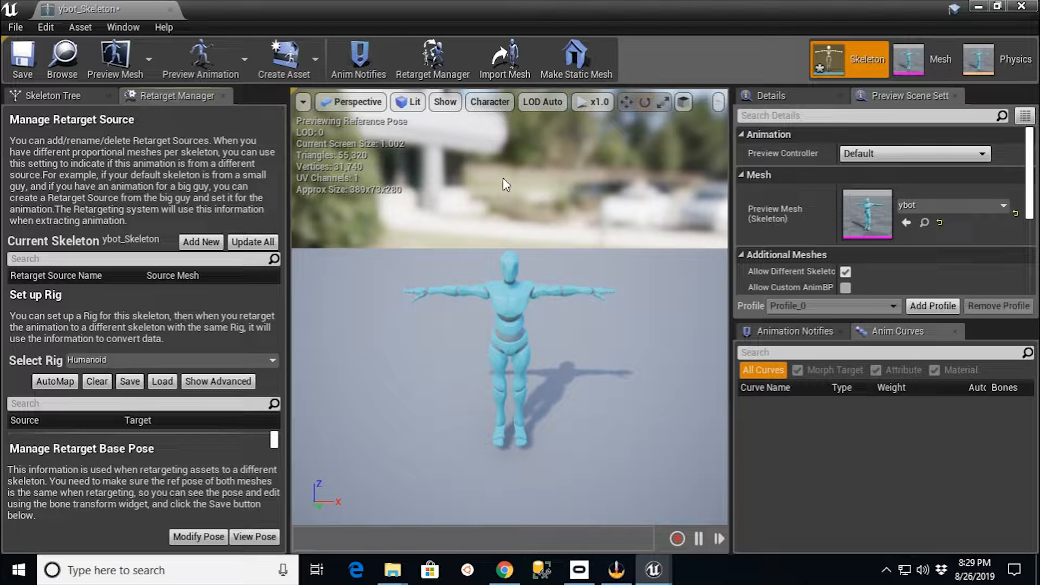
click(23, 70)
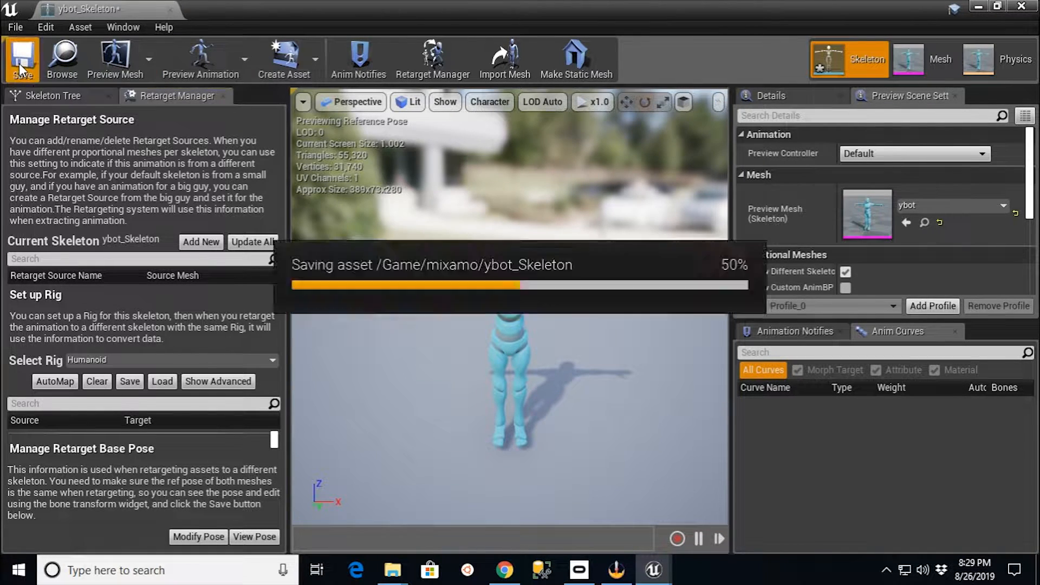
click(171, 10)
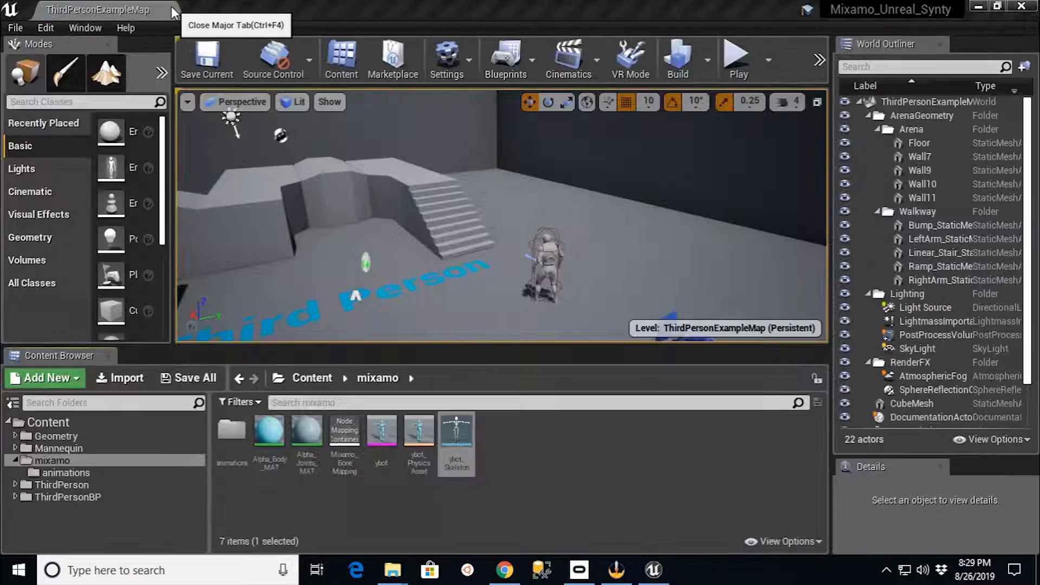
Step: Open the animations subfolder of the mixamo content folder
click(509, 460)
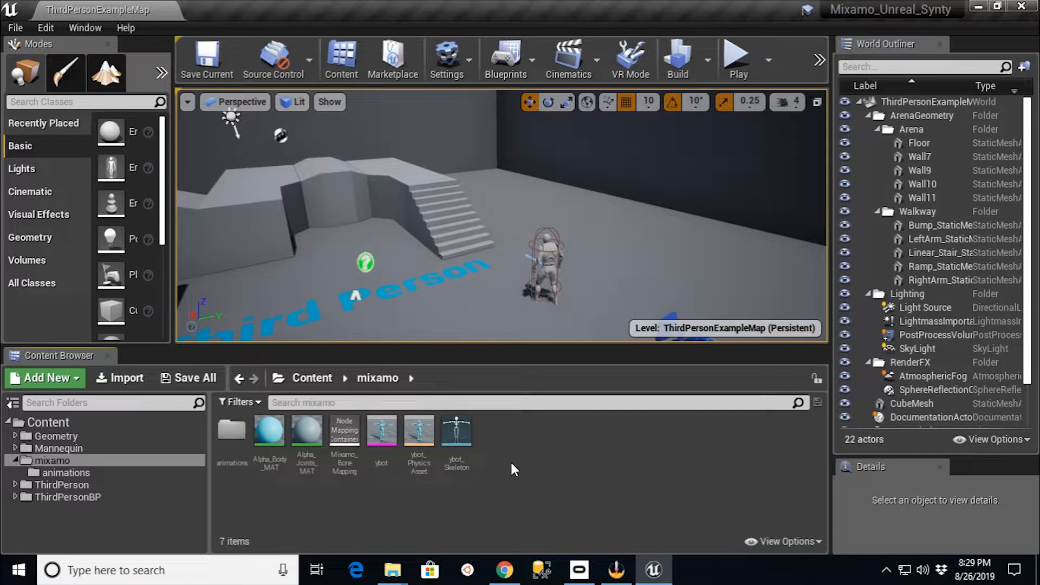
click(228, 430)
double_click(228, 430)
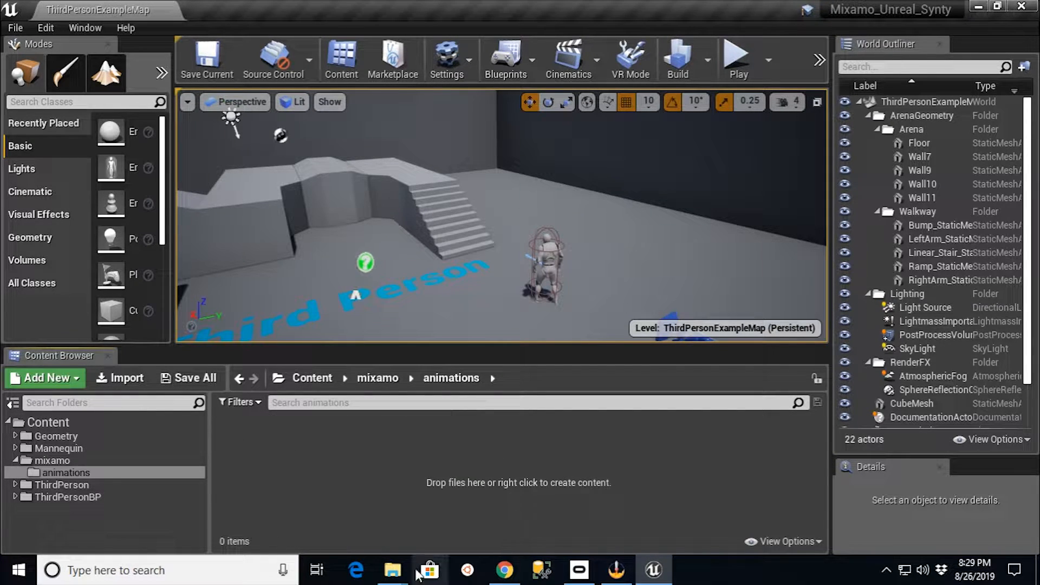
Step: Switch to File Explorer and open the Locomotion Pack folder in Downloads
mouse_move(392, 569)
click(426, 458)
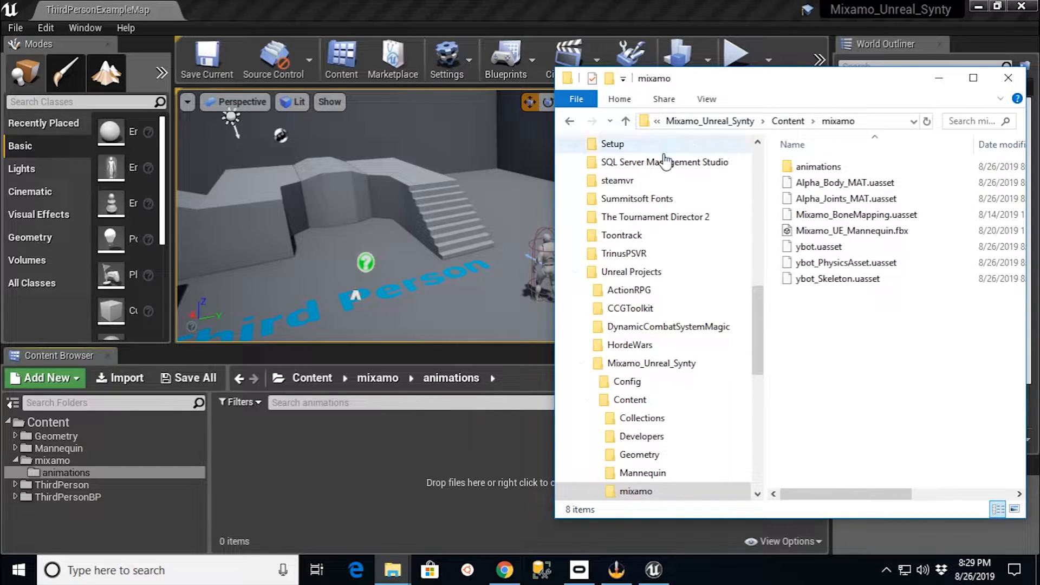
scroll(681, 162, up, 10)
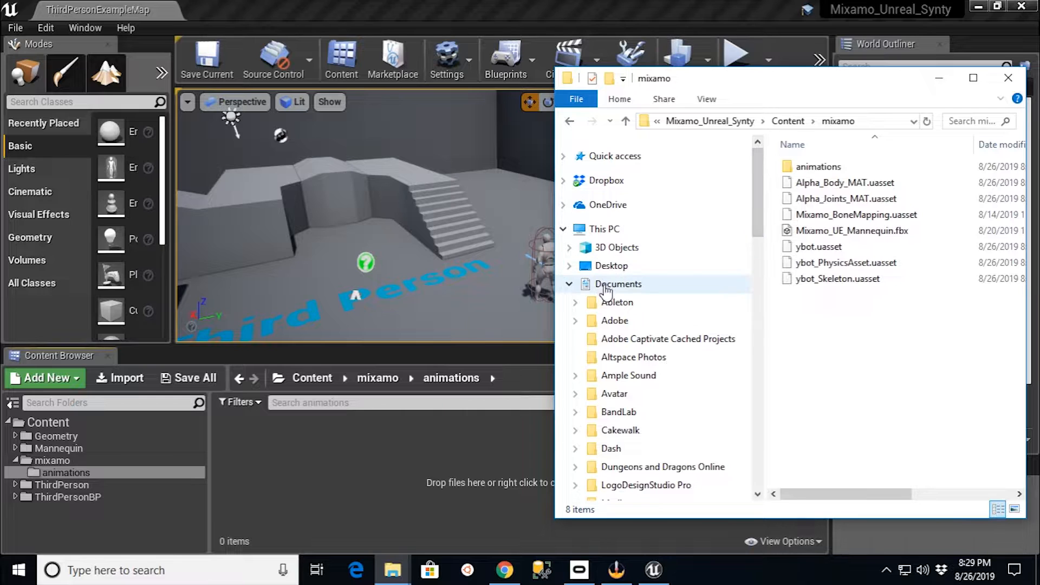
click(570, 284)
click(596, 302)
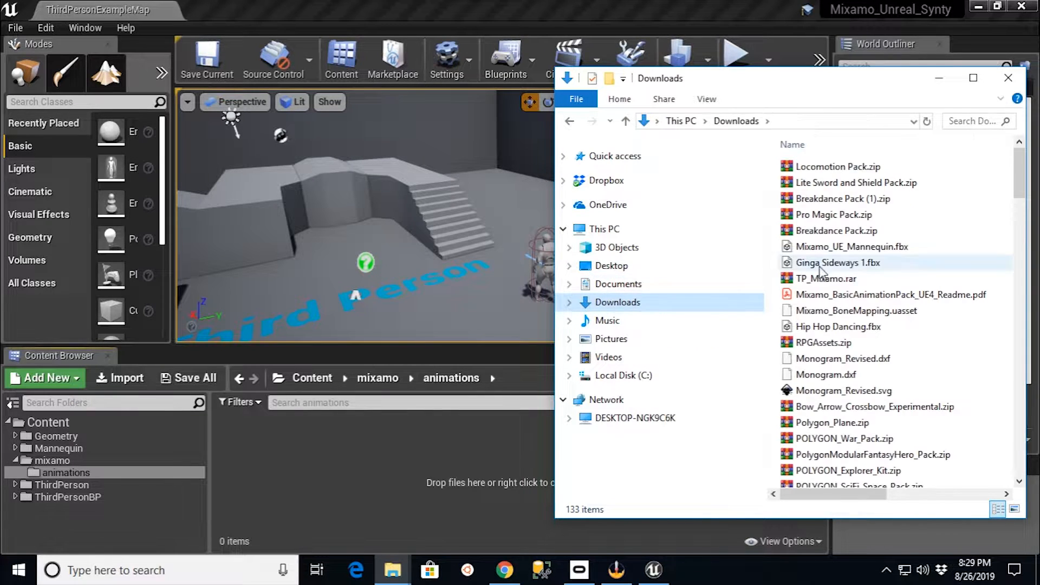
drag(1020, 164, 1019, 359)
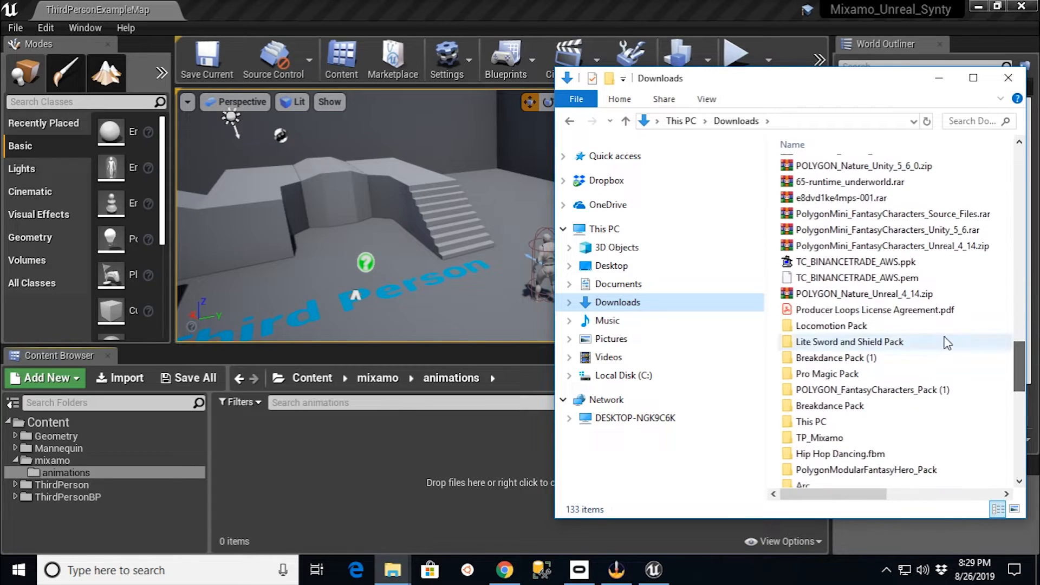
double_click(834, 323)
Step: Select the five files from idle.fbx to left turn 90.fbx and bring them into Unreal's animations folder for import
click(816, 171)
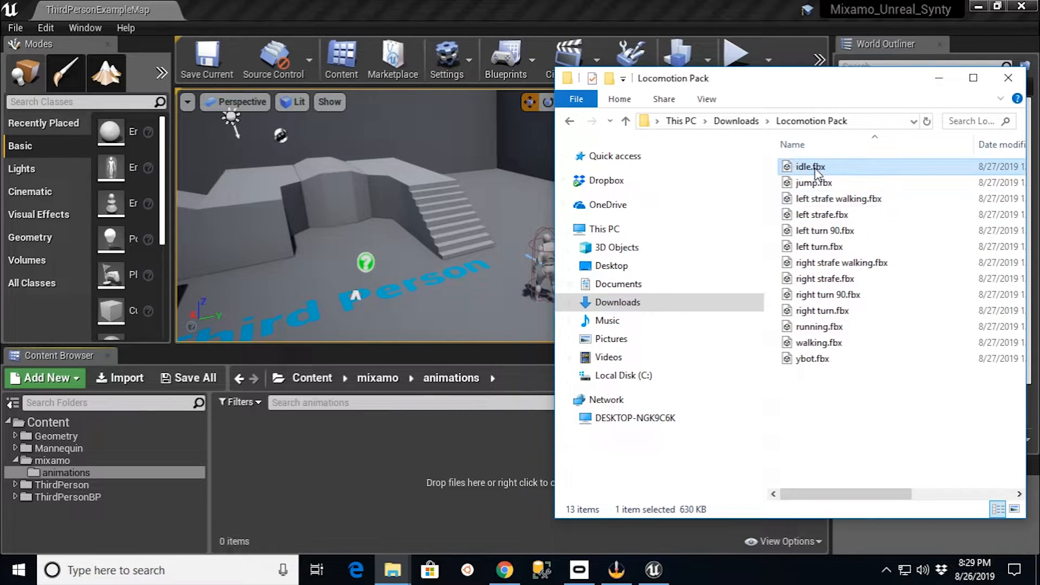
shift+click(838, 345)
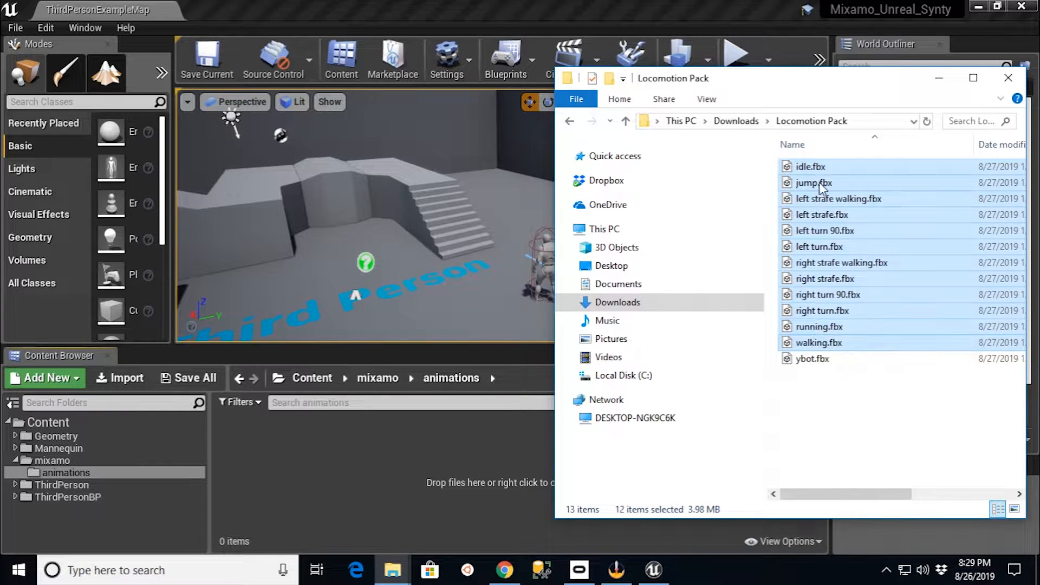
click(813, 168)
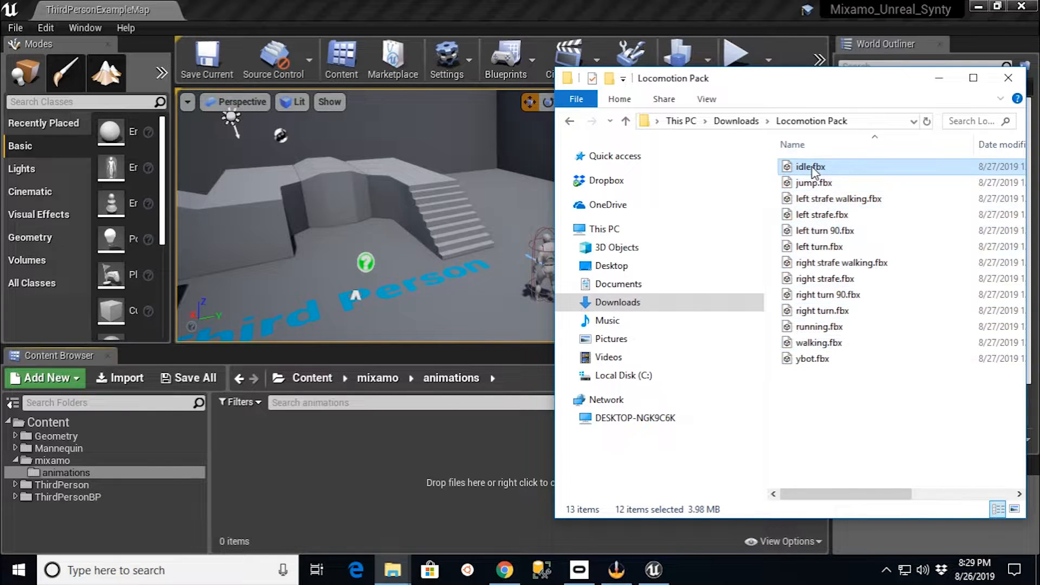
shift+click(825, 237)
drag(813, 166, 304, 506)
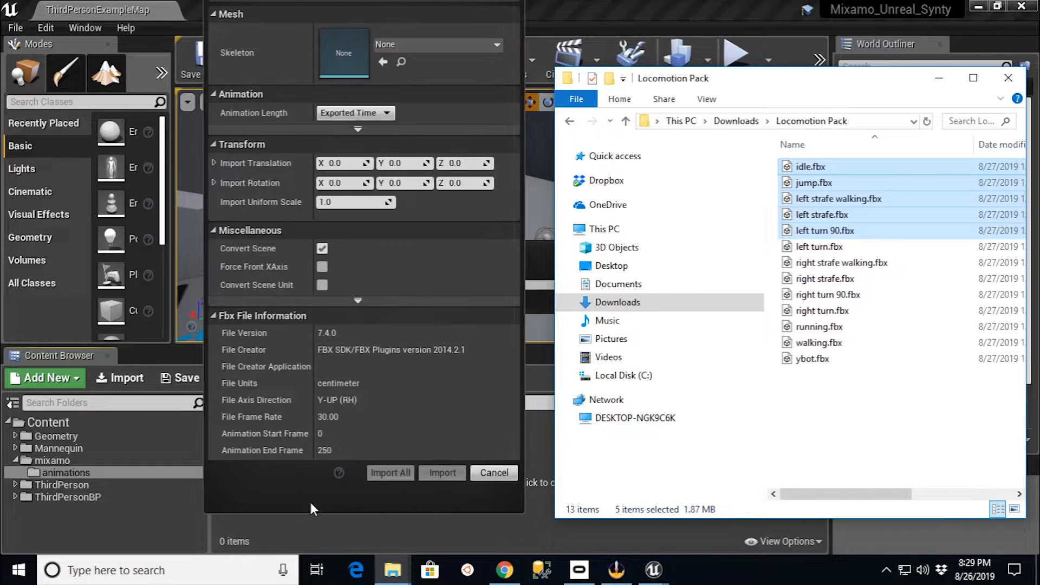
Step: Import all five animations onto ybot_Skeleton with Convert Scene Unit enabled, and save the imported assets
click(495, 45)
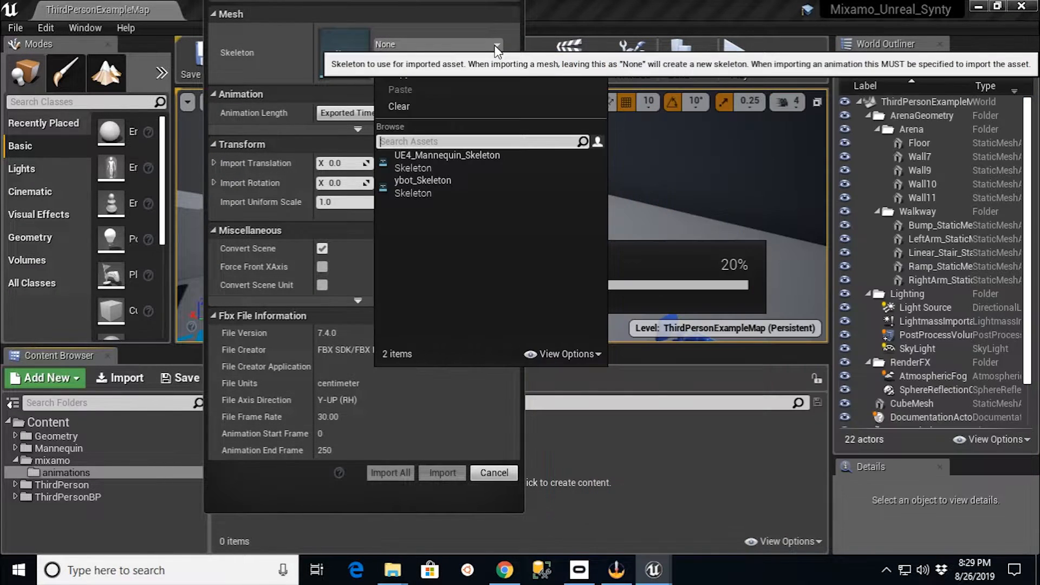
click(422, 187)
click(322, 285)
click(390, 473)
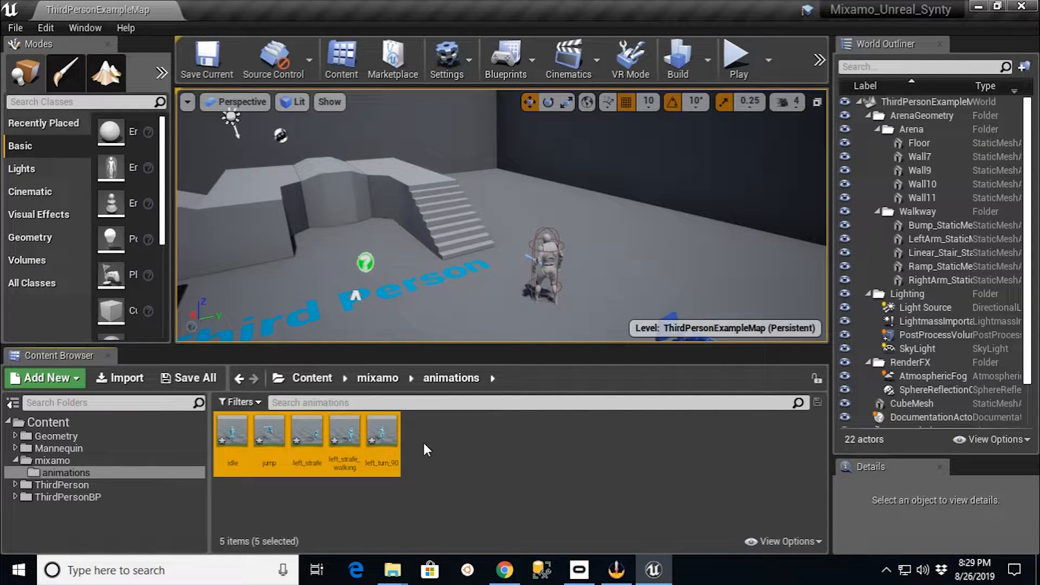
click(189, 378)
click(647, 425)
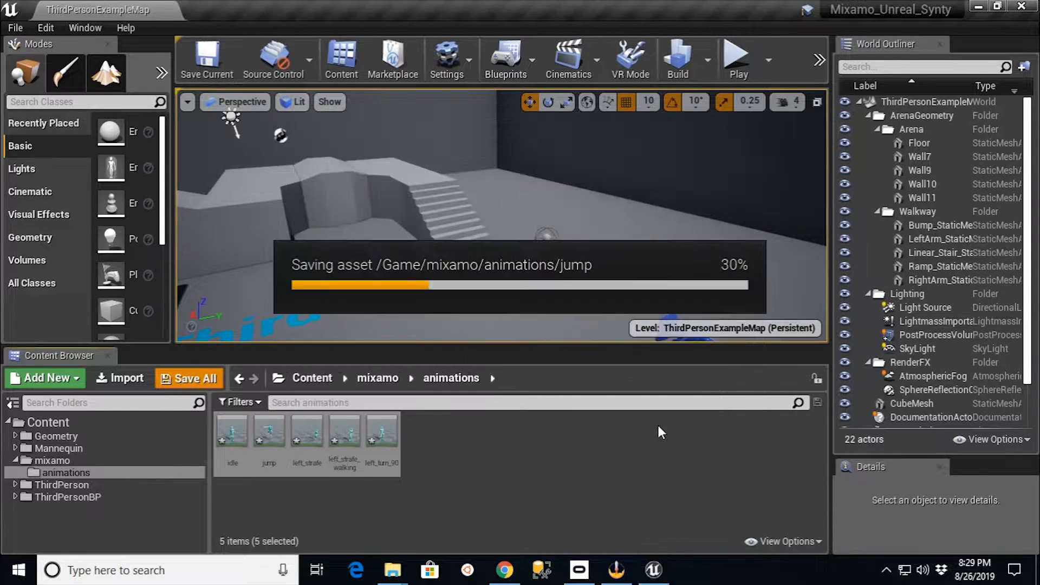
Step: Preview the imported idle, left_strafe and left_strafe_walking animations on the Y Bot
click(234, 433)
double_click(234, 434)
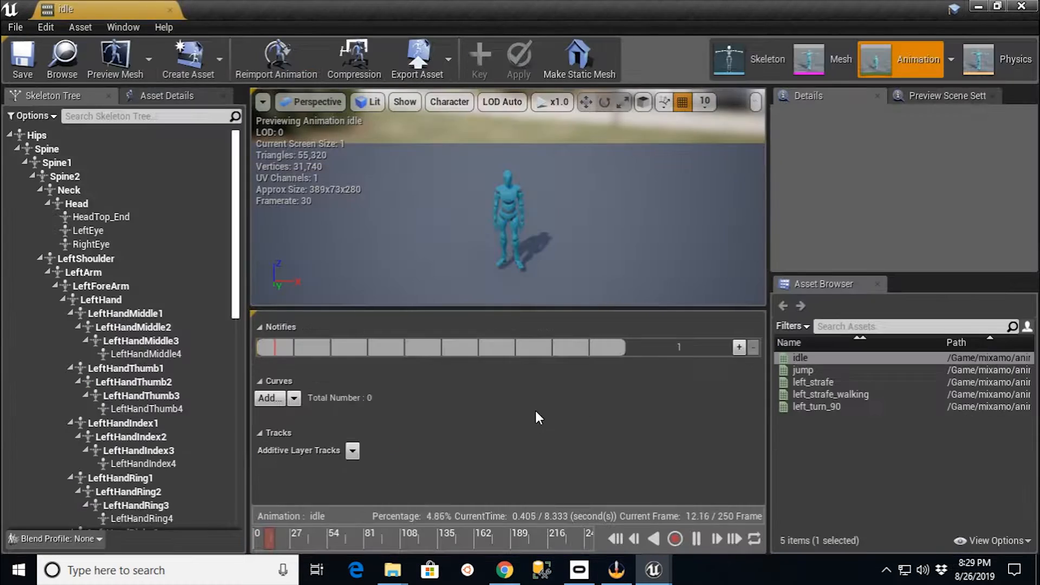
double_click(813, 382)
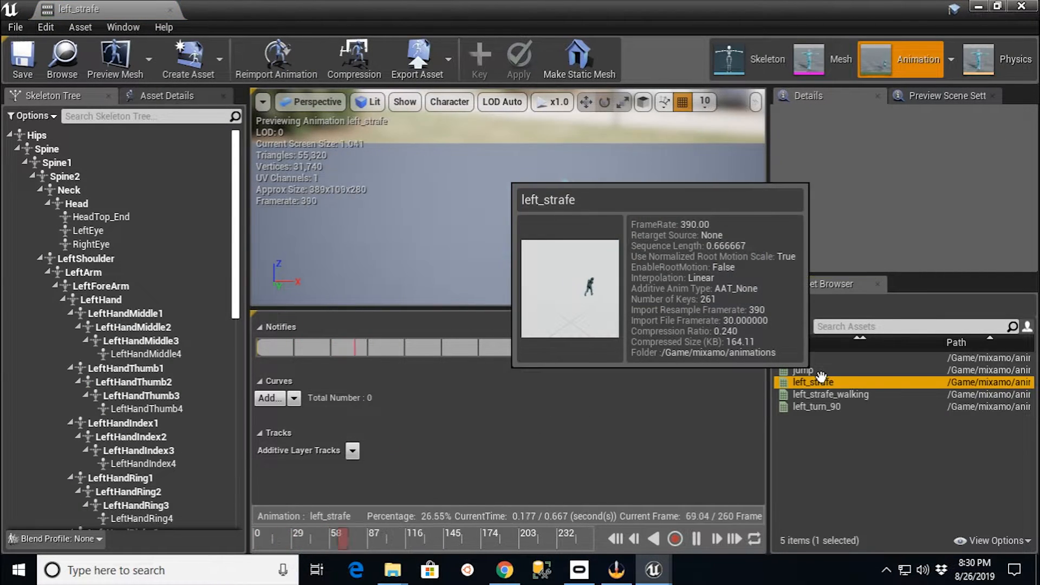
double_click(860, 396)
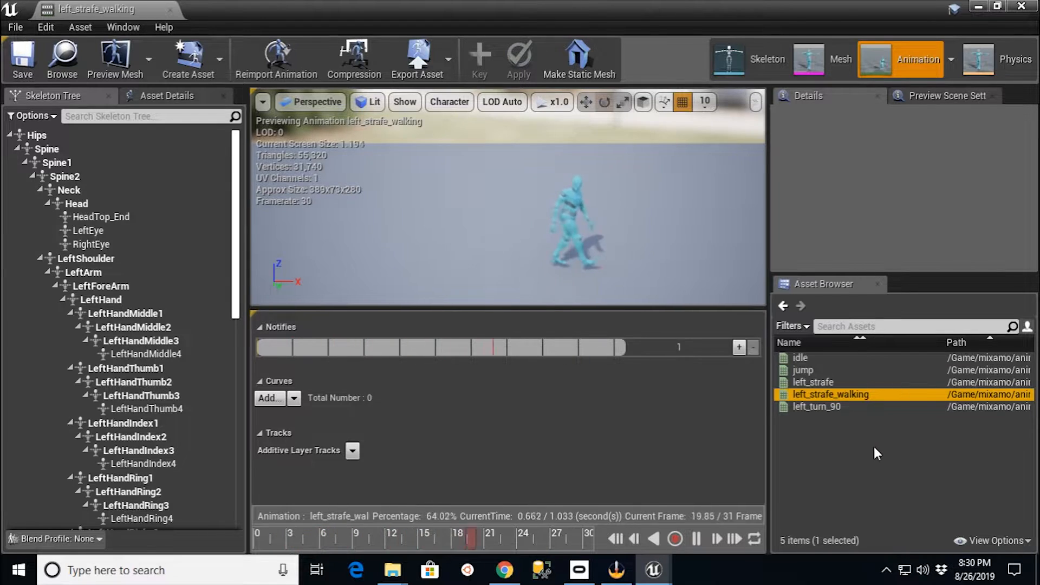
Step: Preview the imported left_turn_90 and jump animations on the Y Bot, and close the animation editor
double_click(817, 406)
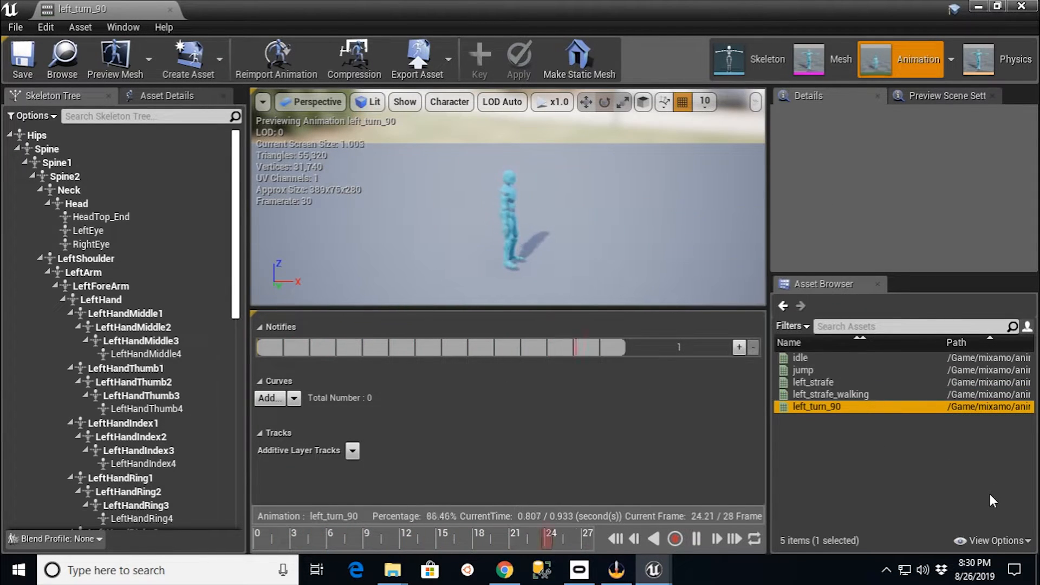
click(812, 370)
double_click(812, 370)
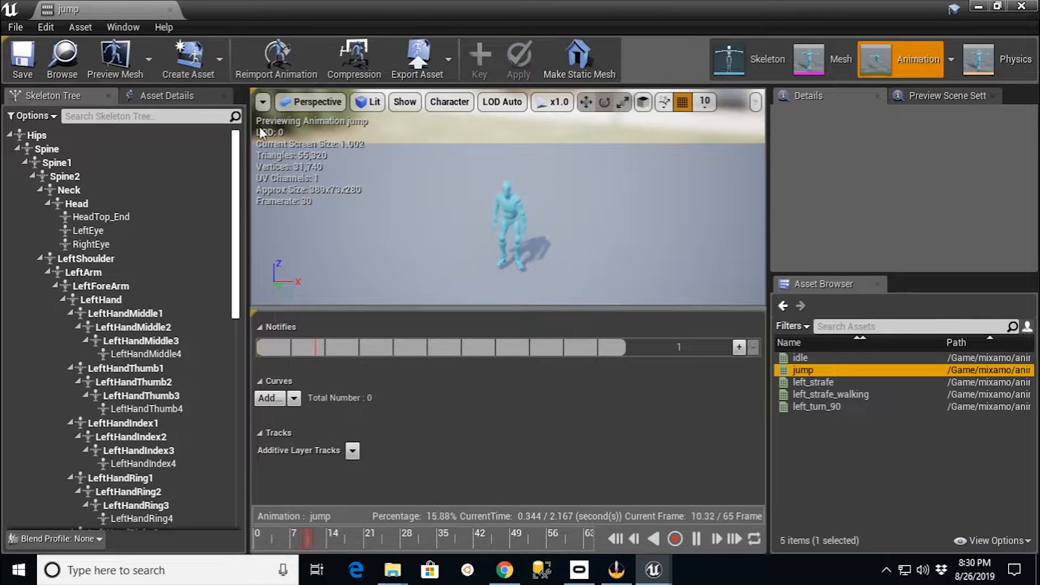
click(170, 10)
click(428, 500)
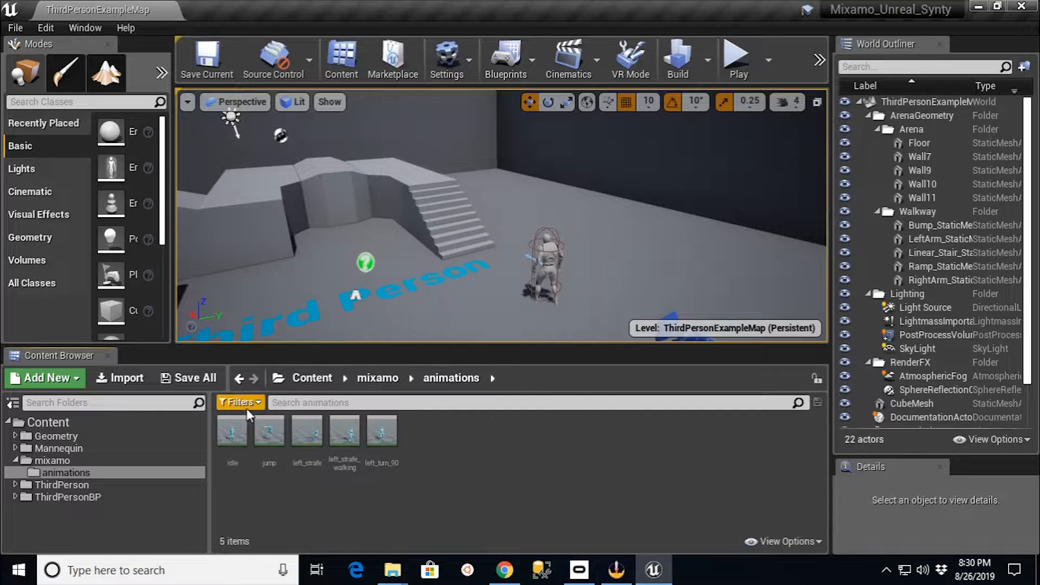
Step: Open UE4_Mannequin_Skeleton from the Mannequin/Character/Mesh folder
click(15, 447)
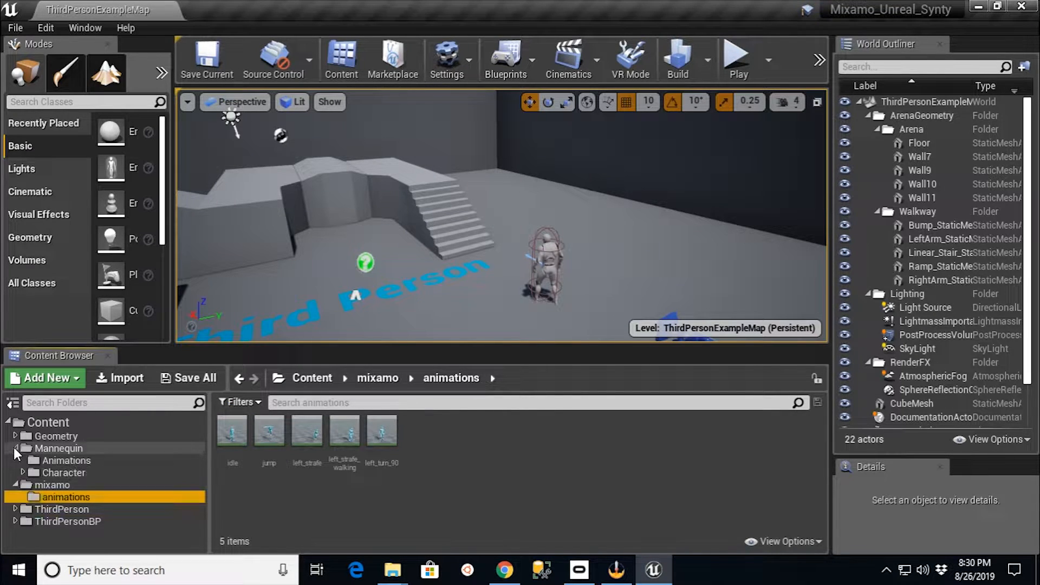
click(38, 448)
double_click(258, 434)
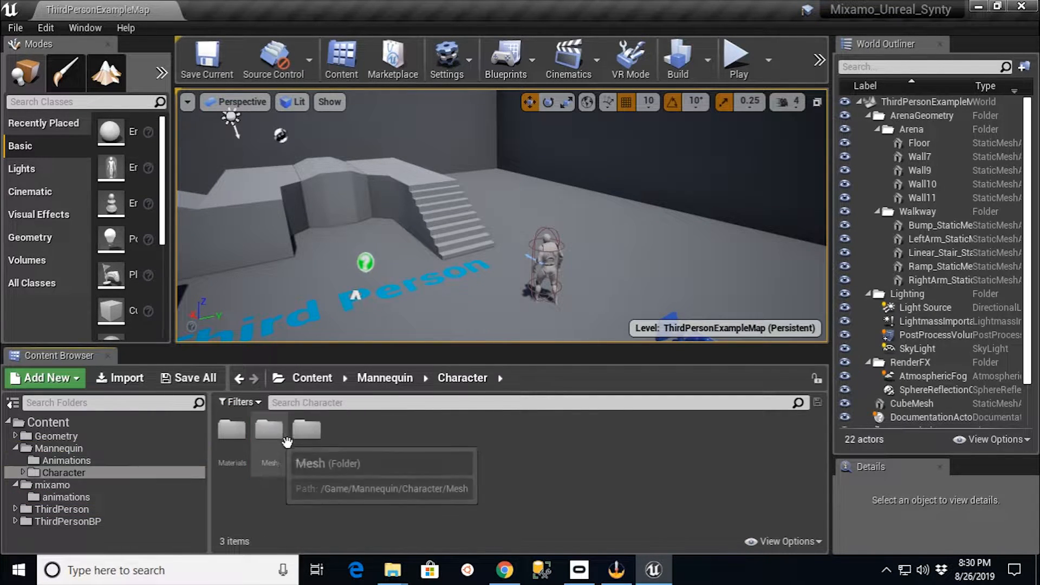
double_click(270, 430)
double_click(309, 433)
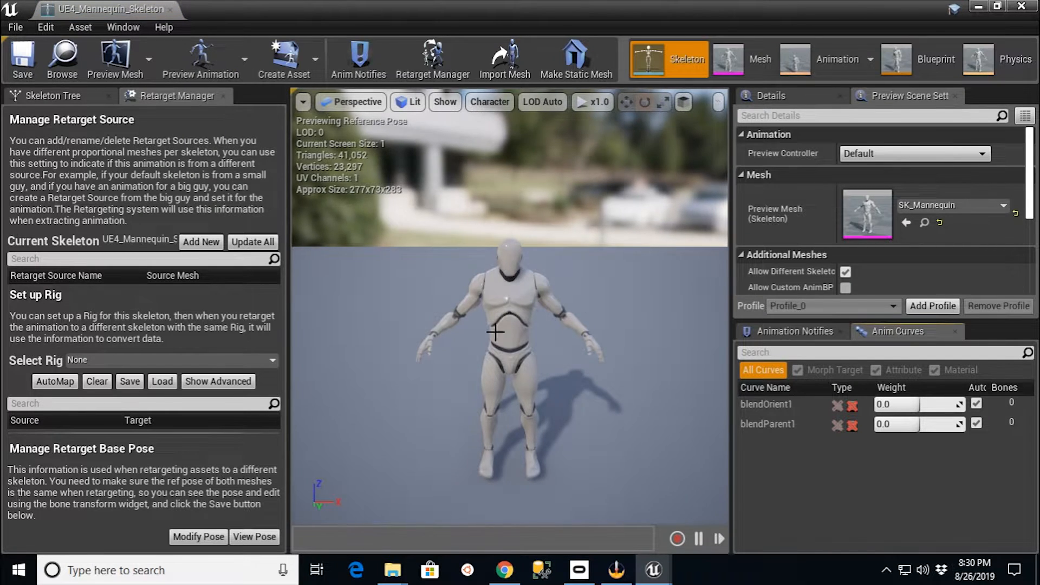
Step: Assign the Humanoid rig to the UE4 mannequin skeleton, check its bone mapping, and save the skeleton
click(266, 361)
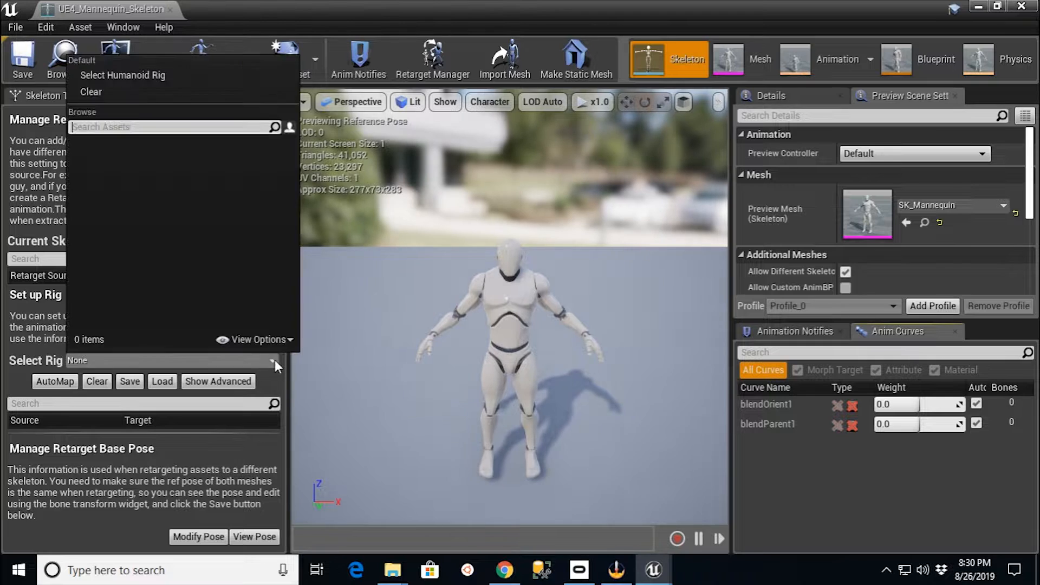
click(119, 77)
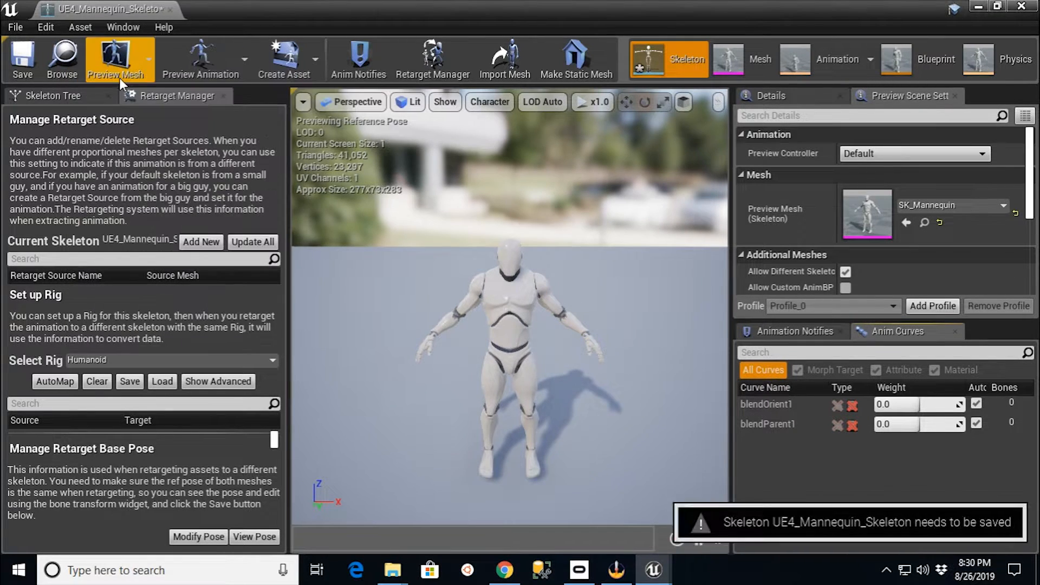
drag(290, 328, 582, 374)
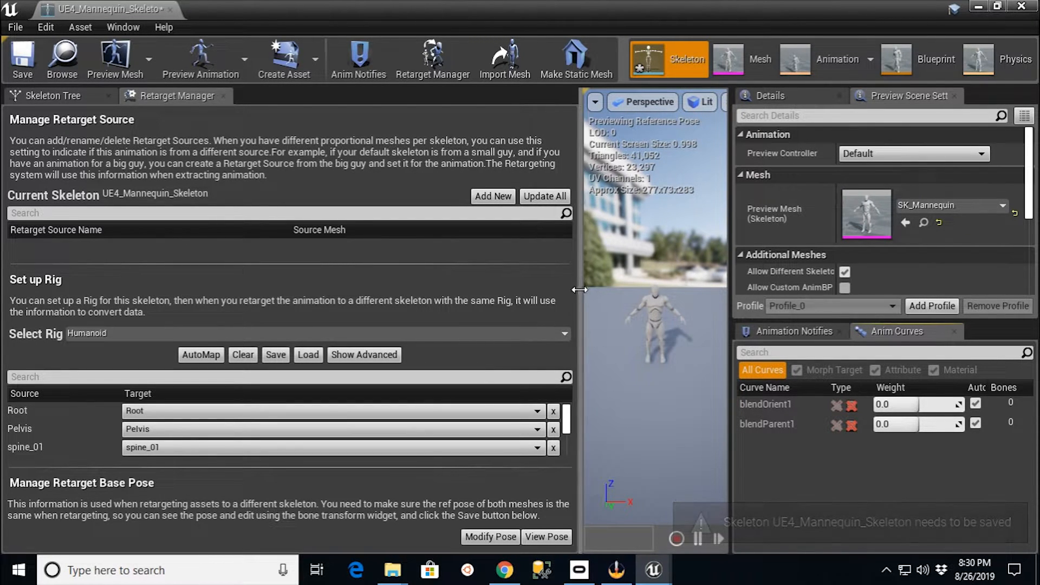
drag(579, 291, 208, 304)
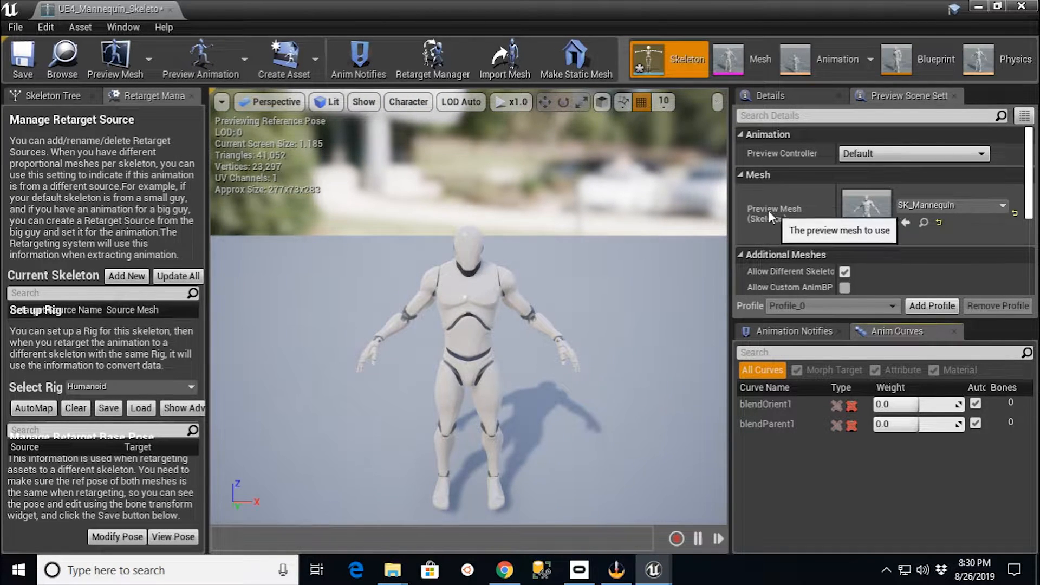
click(23, 60)
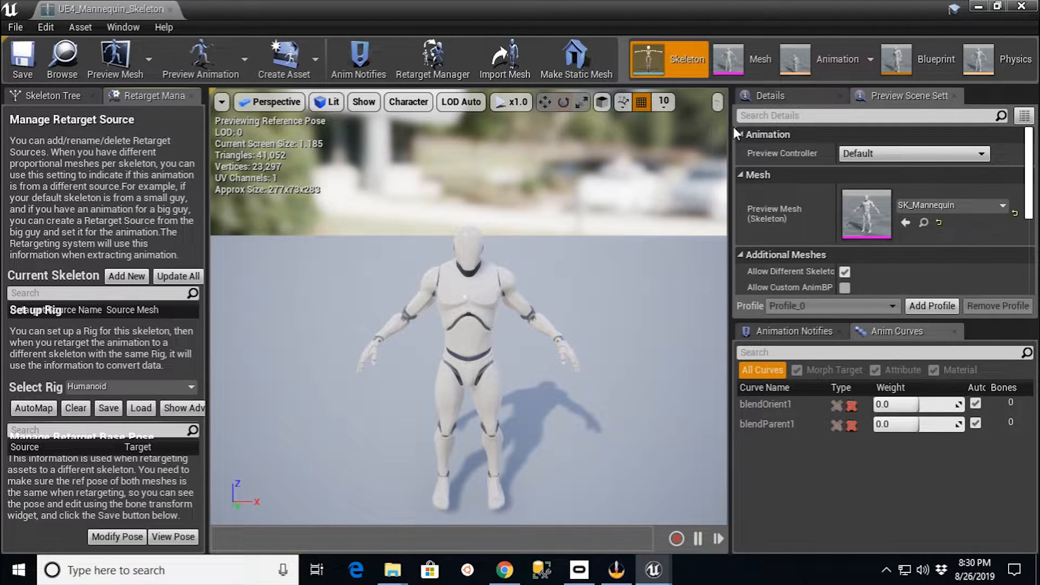
Step: Switch to Chrome to check the arm pose changes in the Skeleton_Retarget sheet, and return to the mannequin skeleton
click(431, 275)
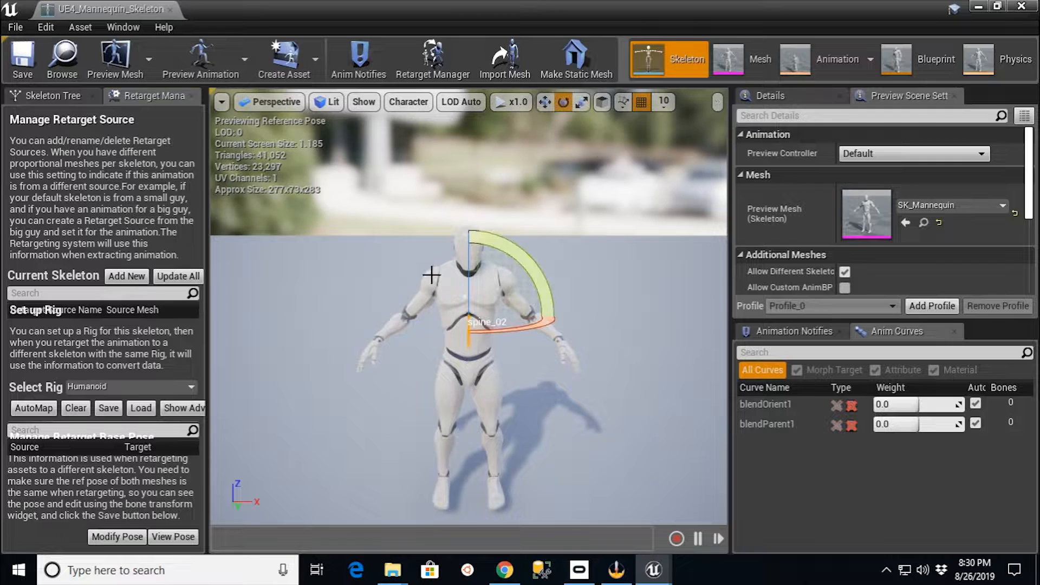
click(505, 569)
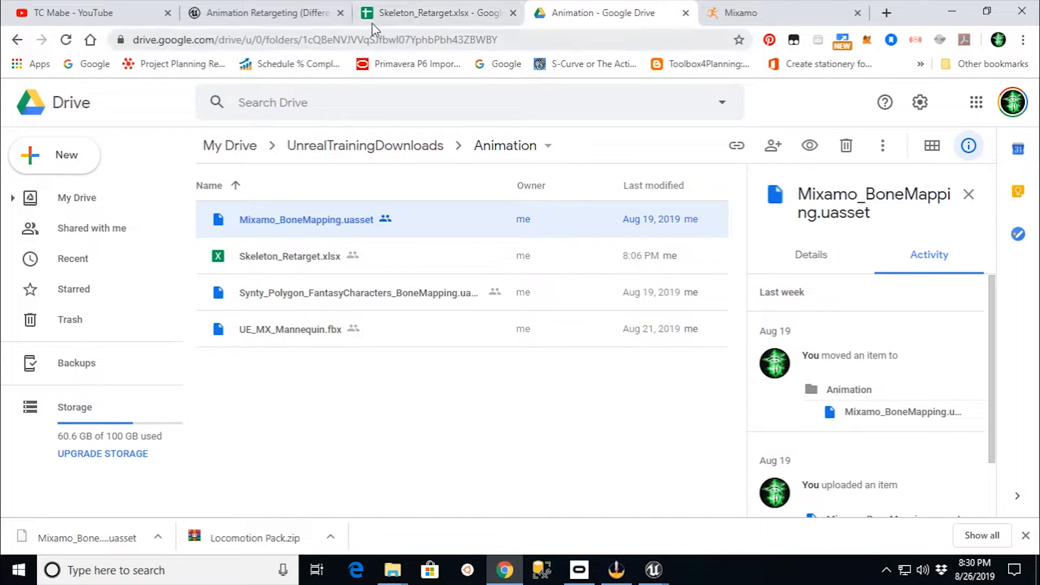
click(407, 14)
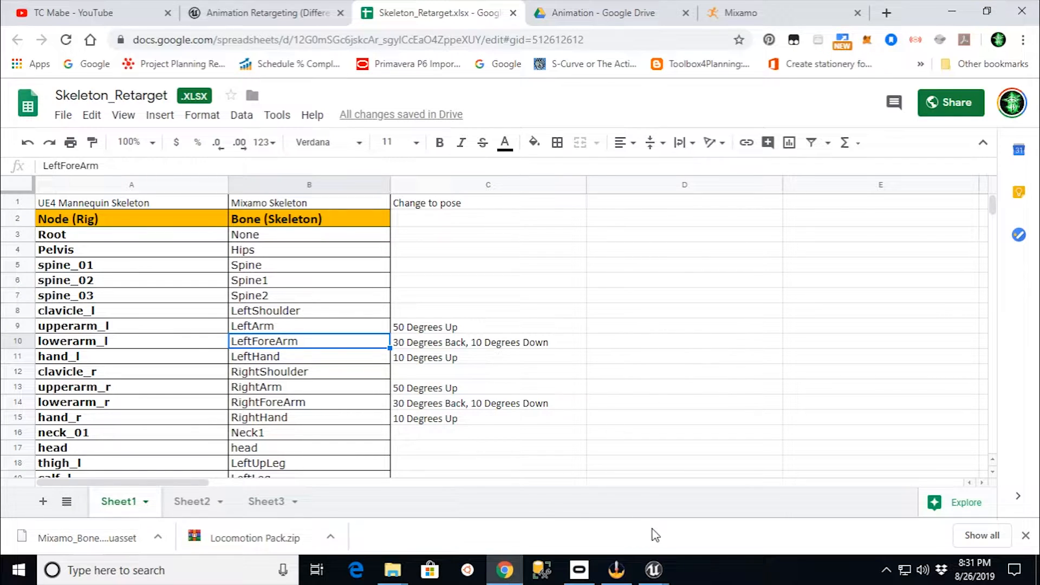
mouse_move(654, 568)
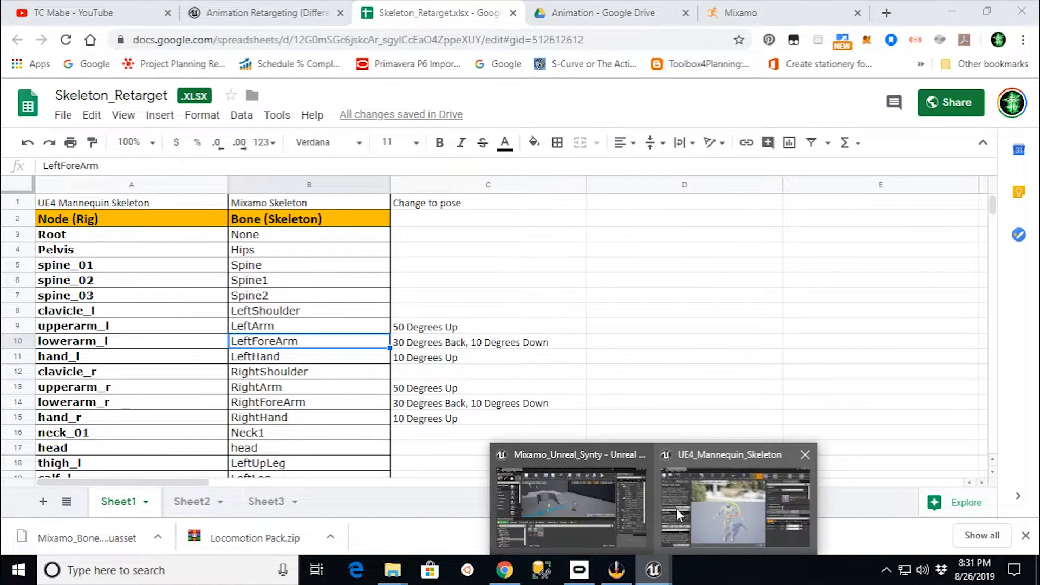
click(713, 459)
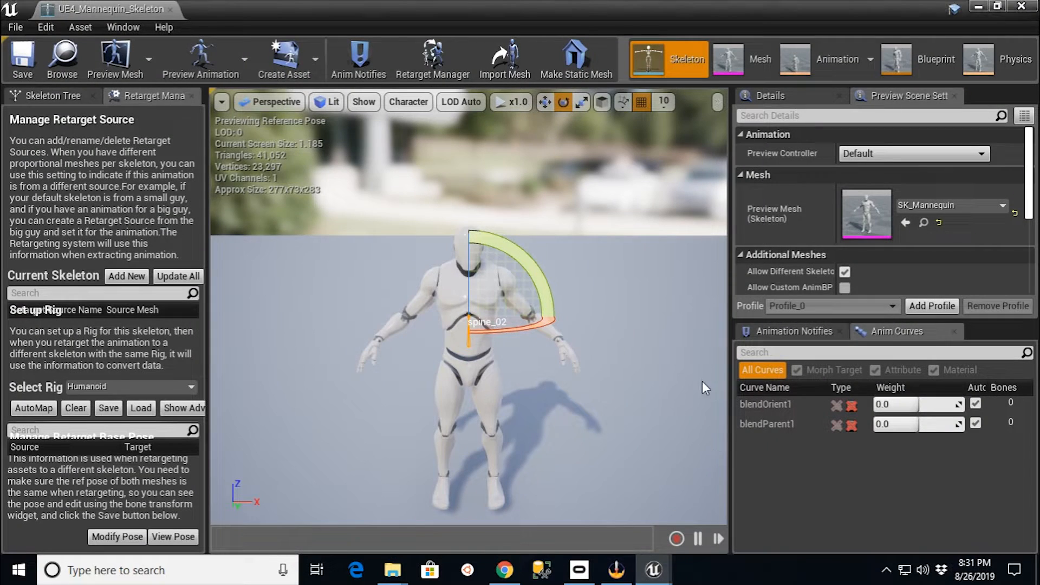
Step: Pose the mannequin's right arm by rotating upperarm_r 50° up, lowerarm_r 30° back and 10° down, and hand_r 10° up
click(425, 270)
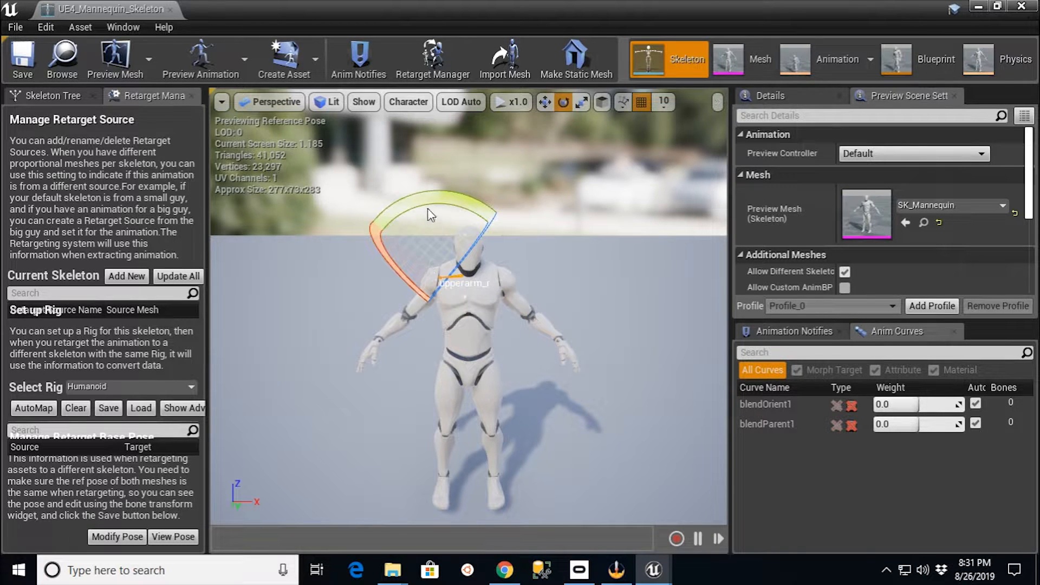
drag(432, 216, 494, 218)
click(367, 276)
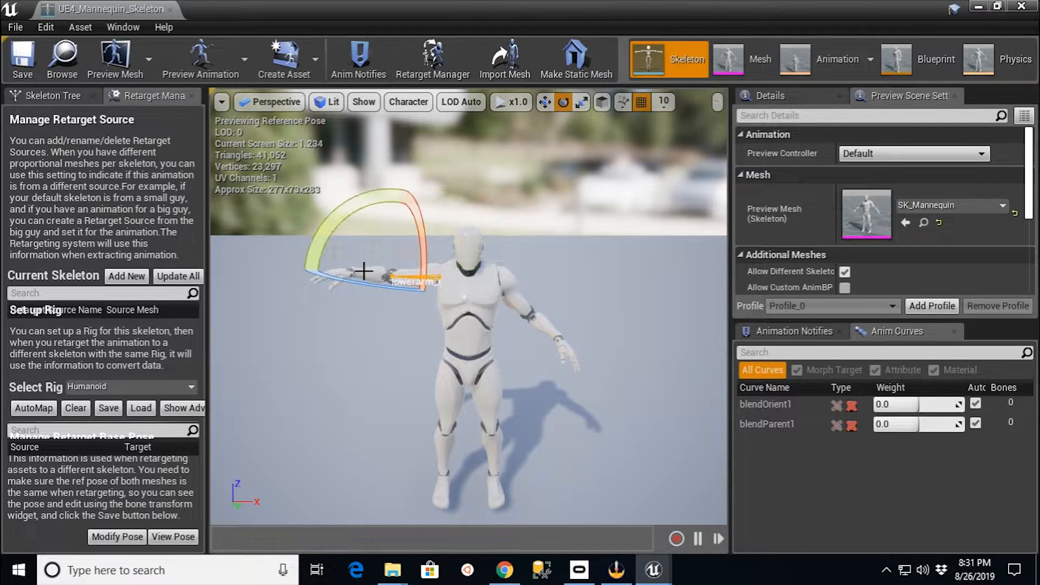
drag(375, 286, 479, 288)
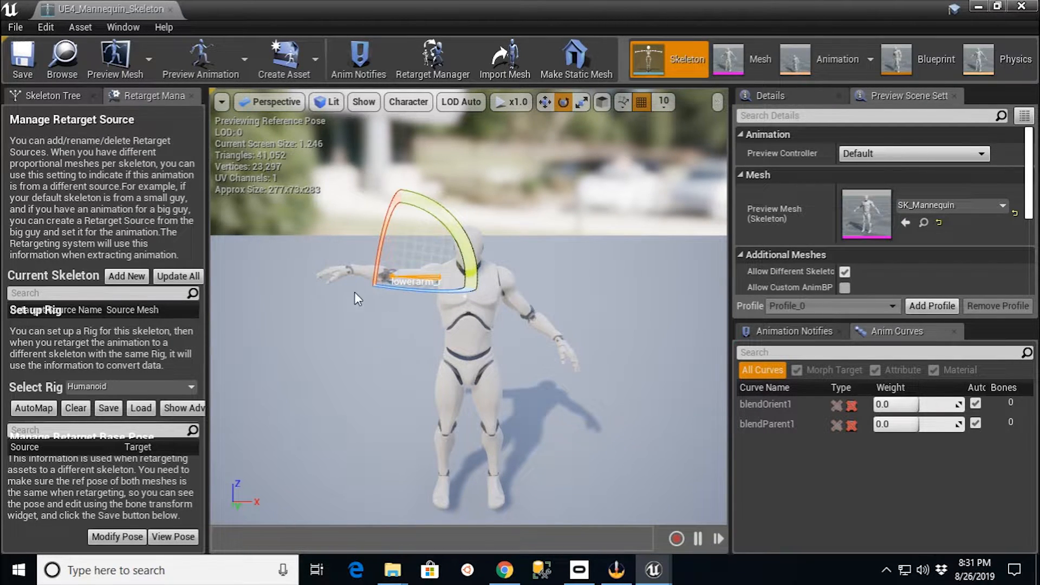
drag(452, 236, 453, 237)
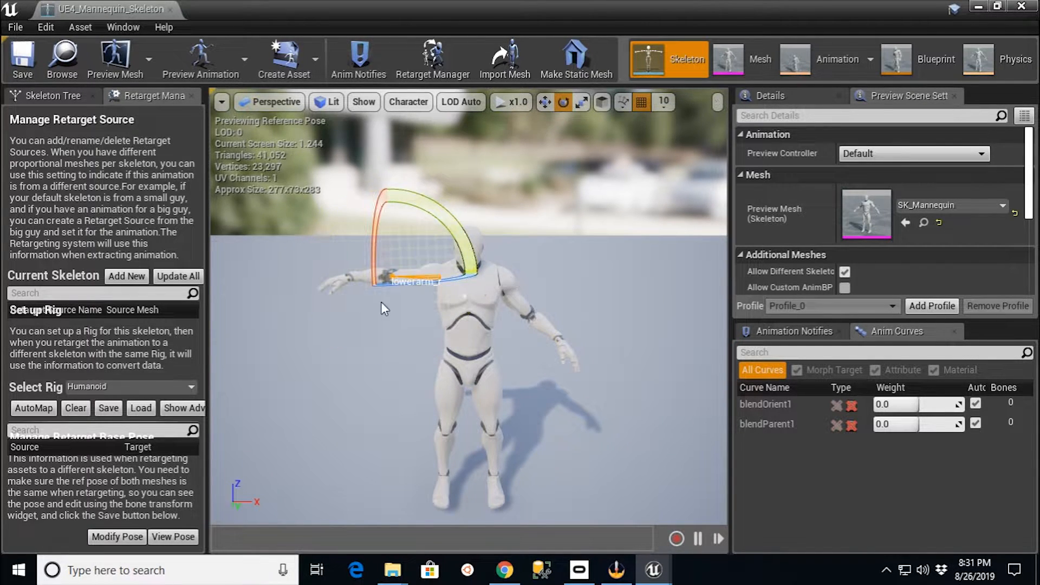
click(336, 279)
drag(395, 211, 396, 211)
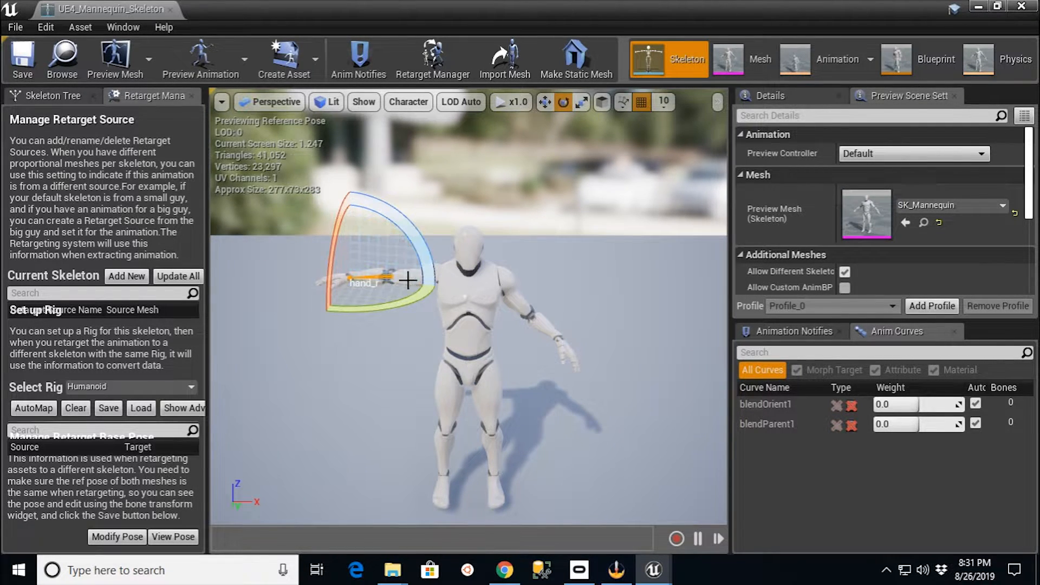
click(549, 276)
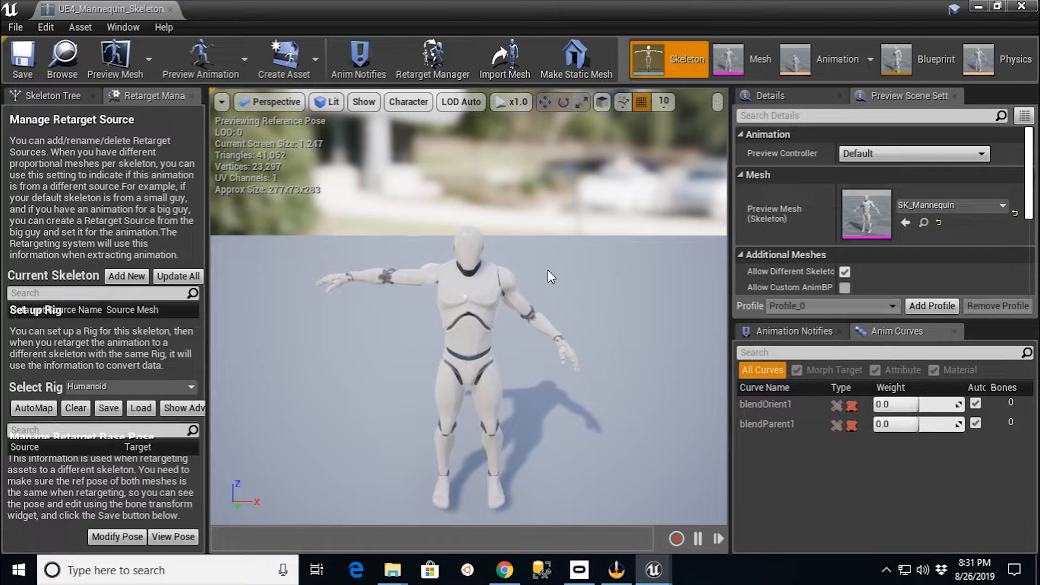
Step: Pose the mannequin's left arm by rotating upperarm_l 50° up, lowerarm_l 30° back and 10° down, and hand_l 10° up
click(475, 268)
click(591, 265)
click(511, 278)
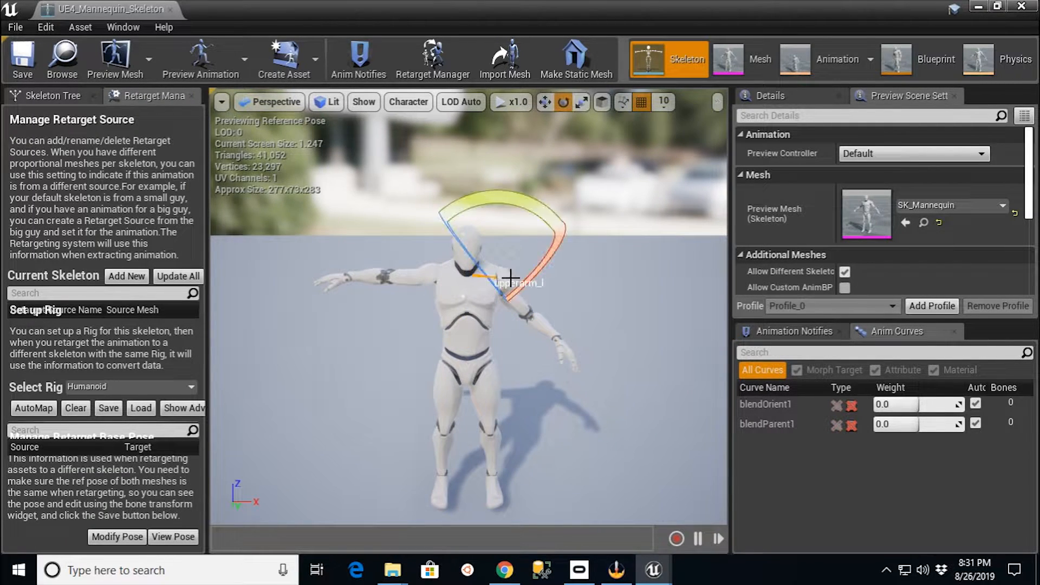
mouse_move(534, 214)
mouse_down()
mouse_move(544, 203)
mouse_move(537, 219)
mouse_up()
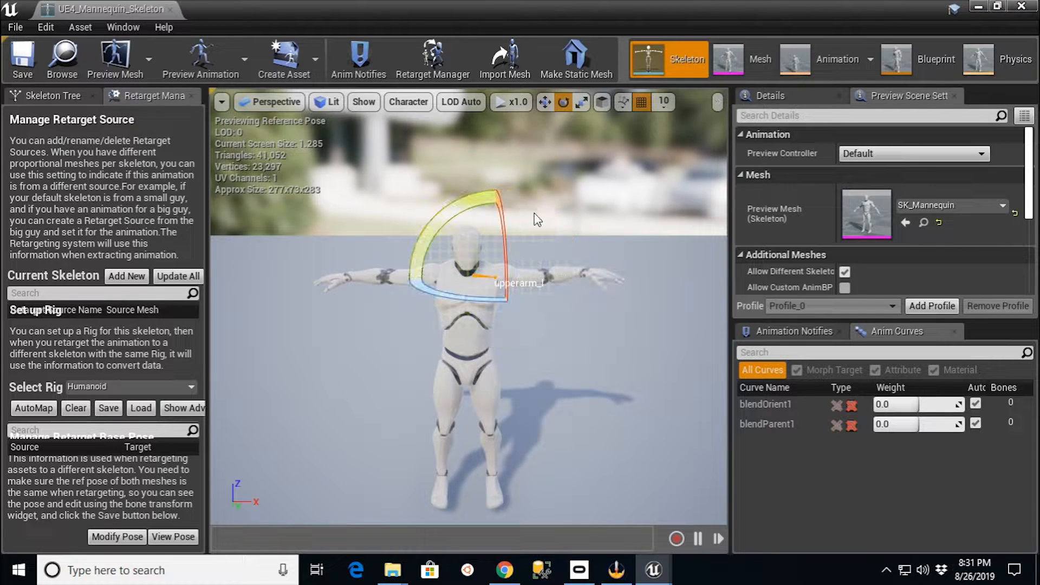
click(566, 271)
mouse_move(564, 294)
mouse_down()
mouse_move(544, 295)
mouse_move(569, 290)
mouse_up()
drag(500, 216, 606, 286)
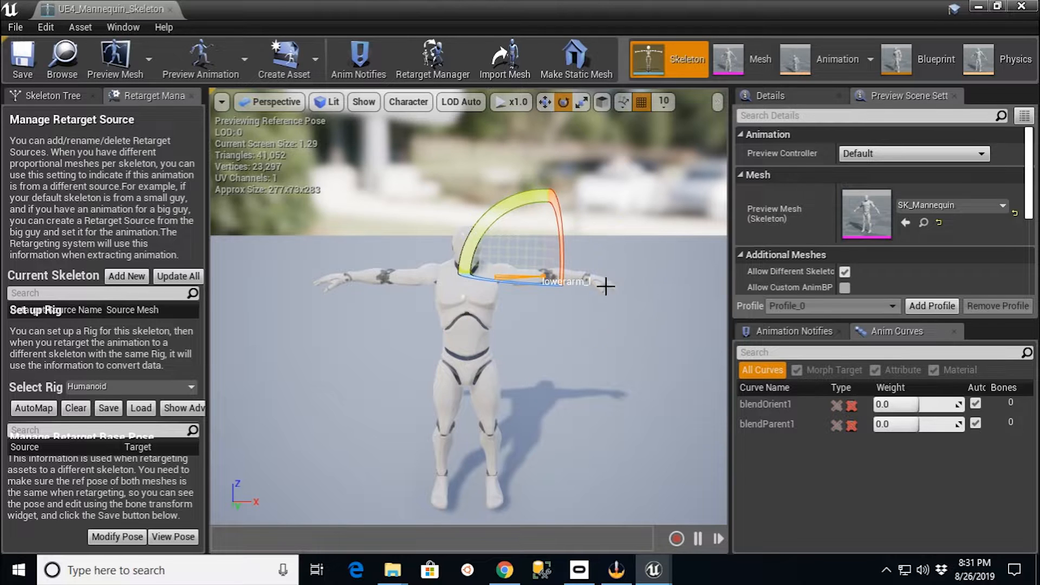
click(597, 277)
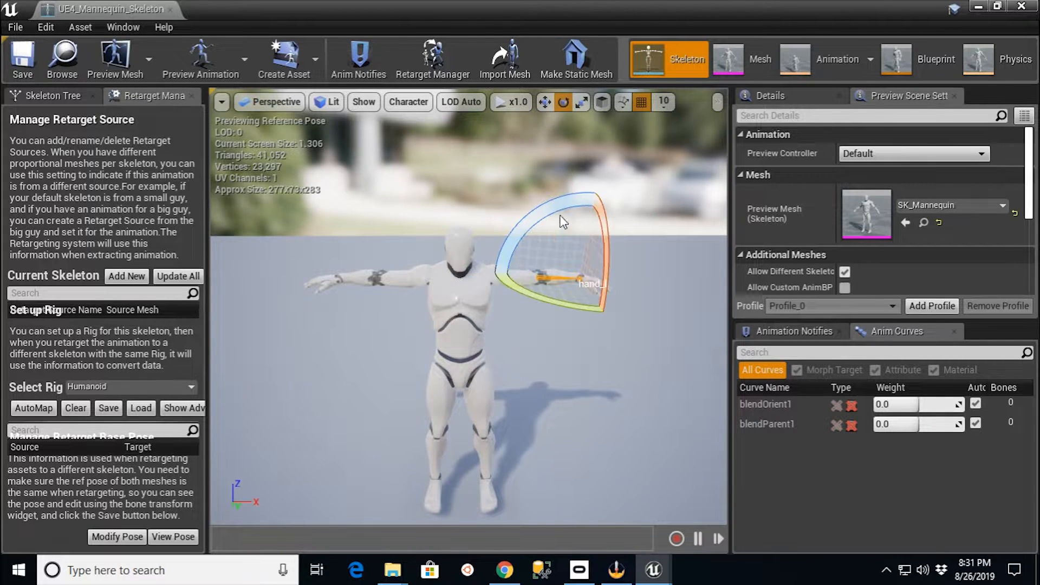
drag(557, 215, 557, 215)
click(607, 327)
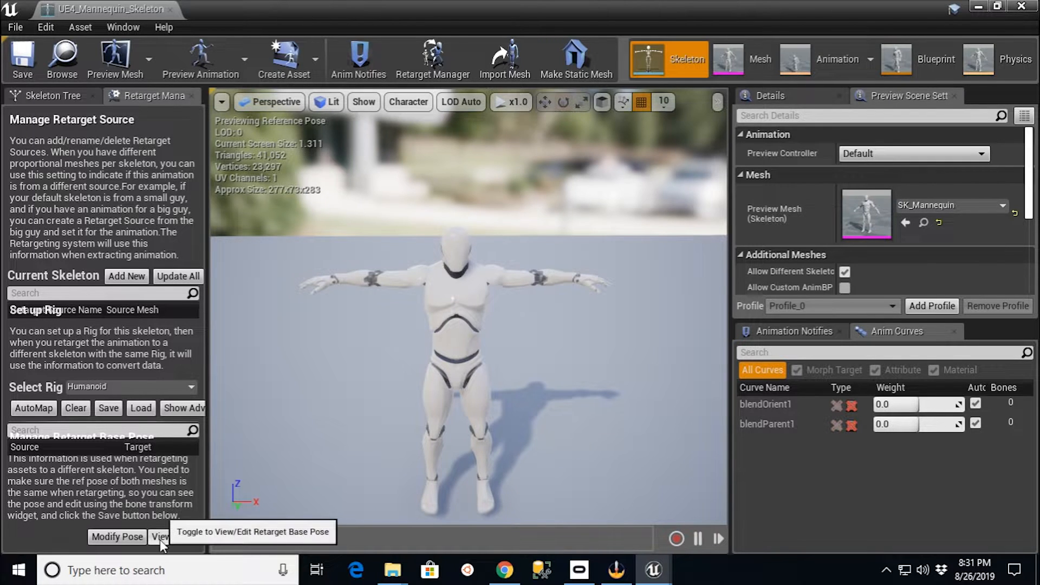
Step: Set the mannequin's current T-pose as its retarget base pose and close the skeleton editor
click(125, 536)
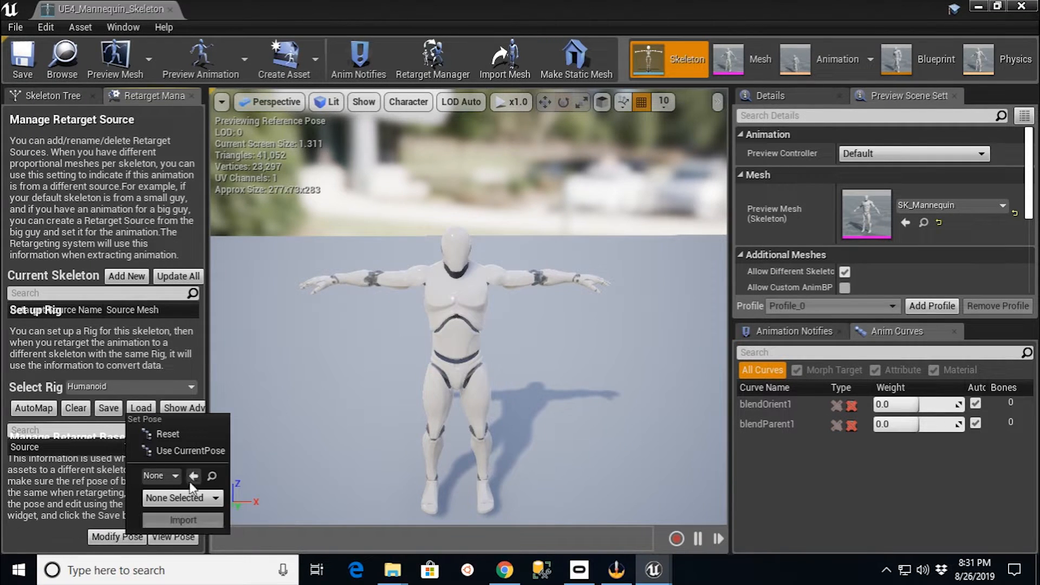
click(192, 449)
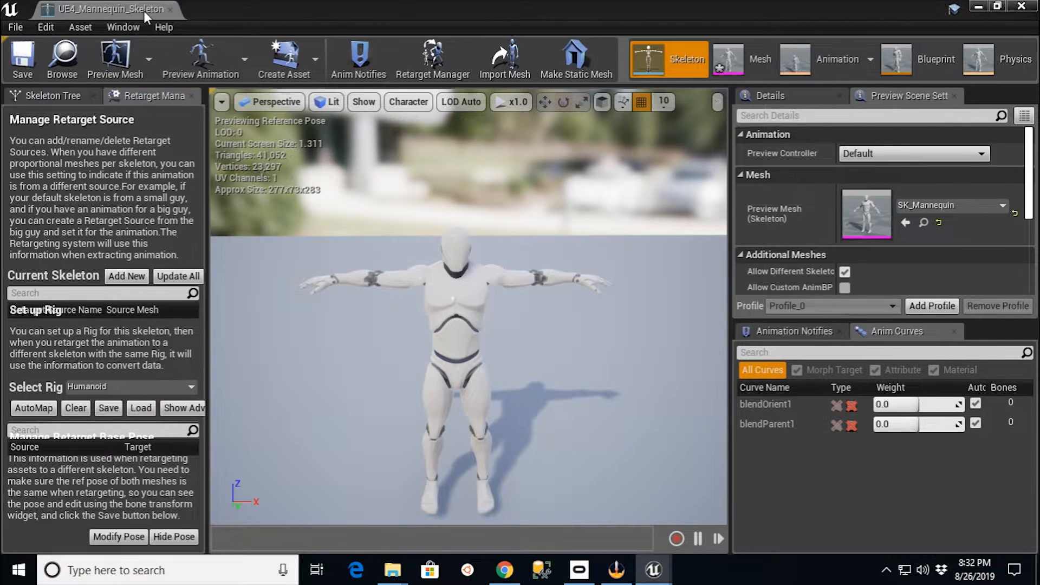
click(170, 10)
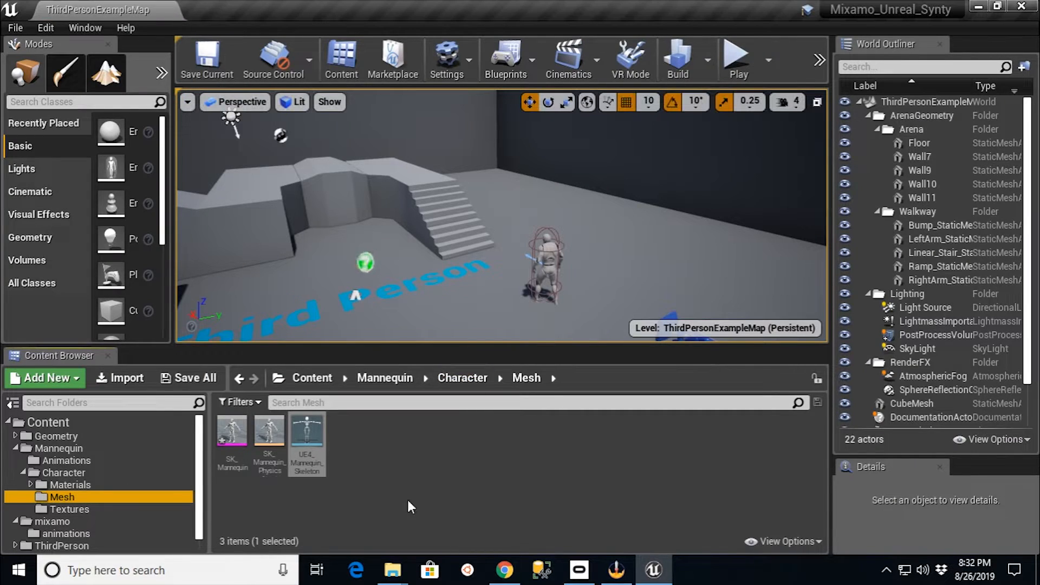
Step: Start duplicating and retargeting the idle, jump, left_strafe, left_strafe_walking and left_turn_90 animations from the mixamo/animations folder
click(23, 473)
click(32, 494)
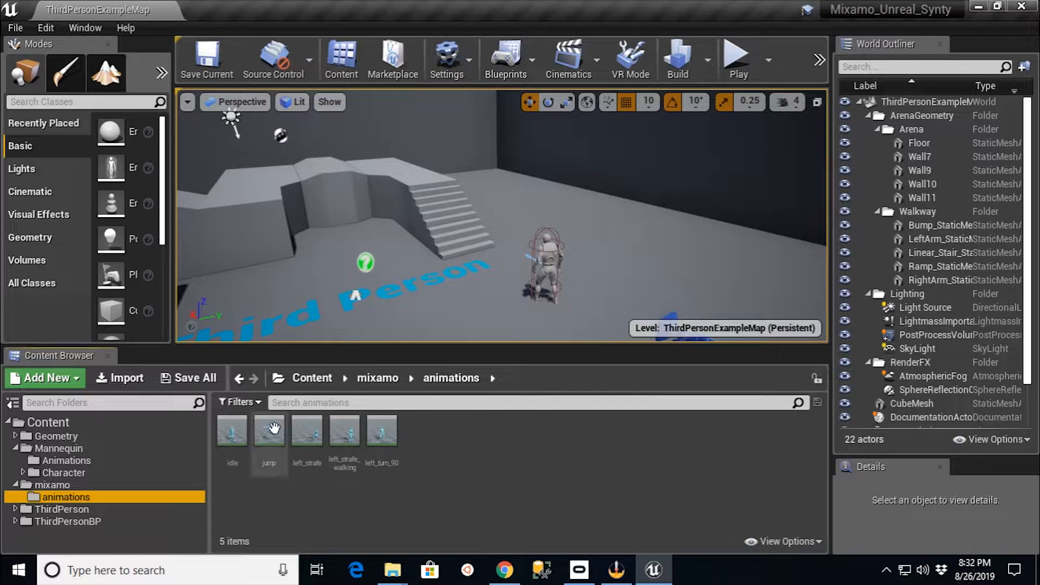
click(233, 430)
shift+click(384, 431)
right_click(384, 431)
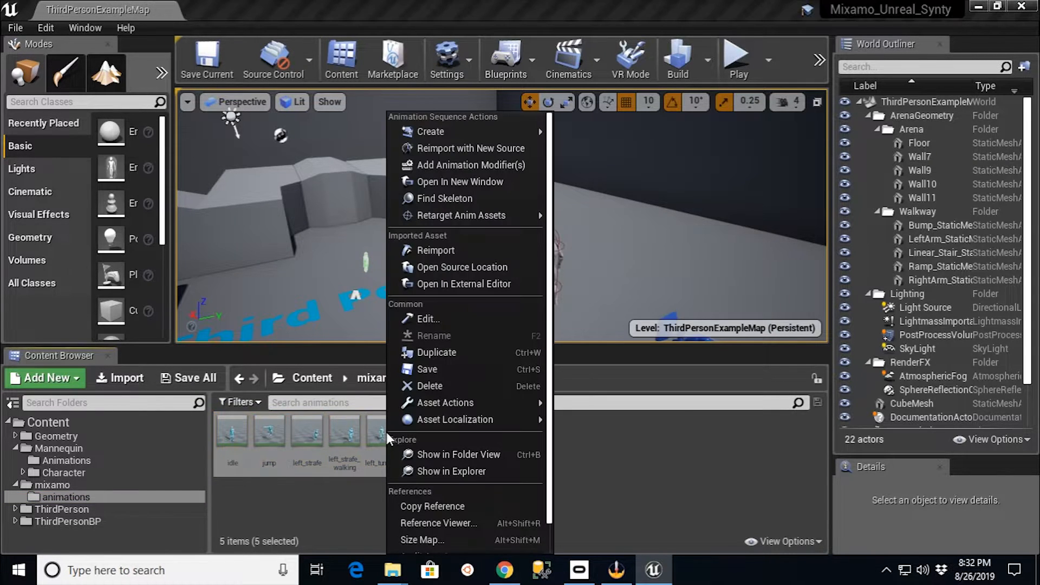
mouse_move(501, 216)
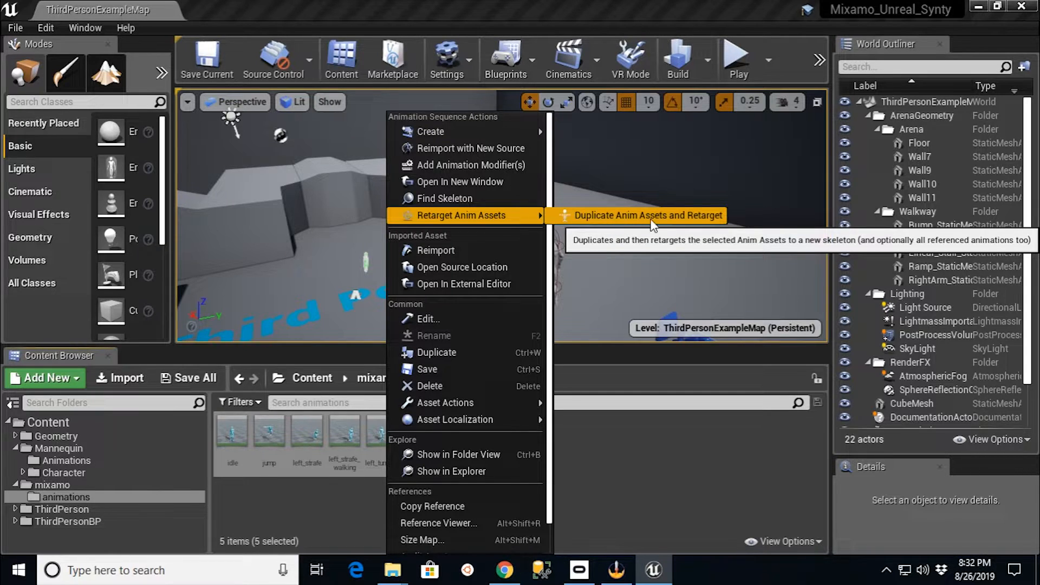
click(673, 214)
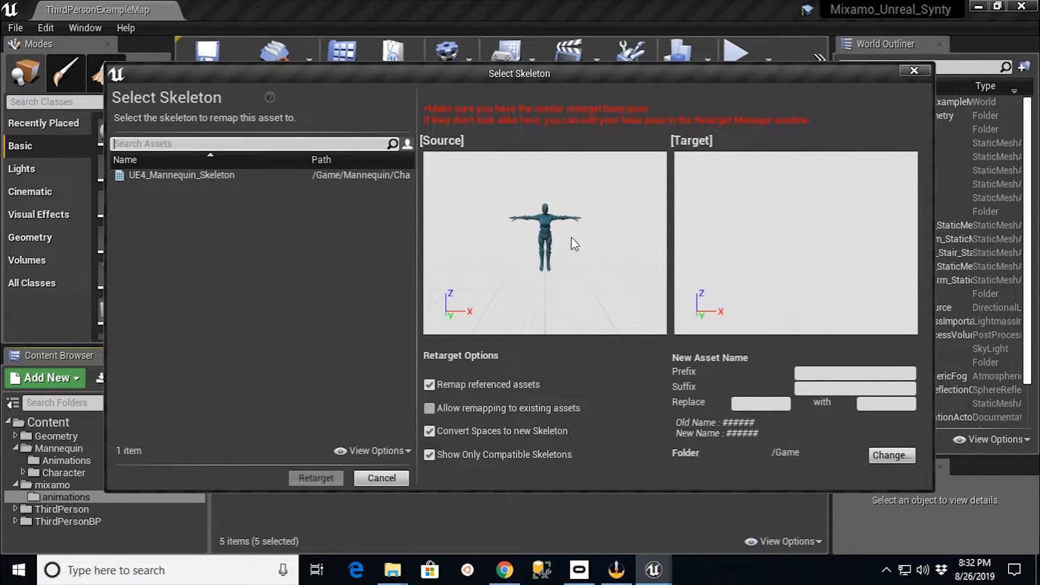
Step: Retarget the five animations to UE4_Mannequin_Skeleton with the prefix mx_, placing the copies in the Mannequin/Animations folder
click(142, 175)
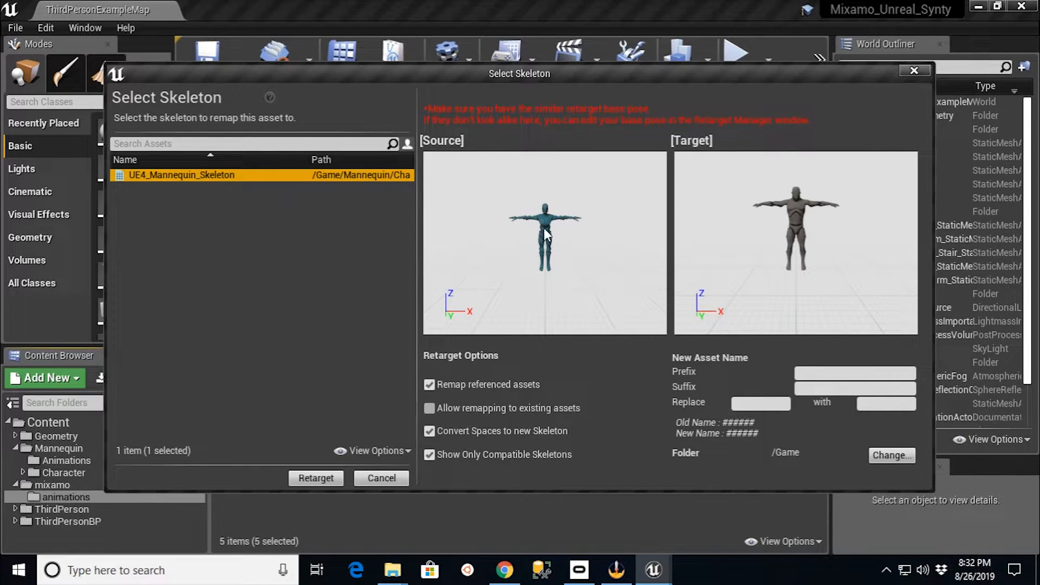
click(845, 373)
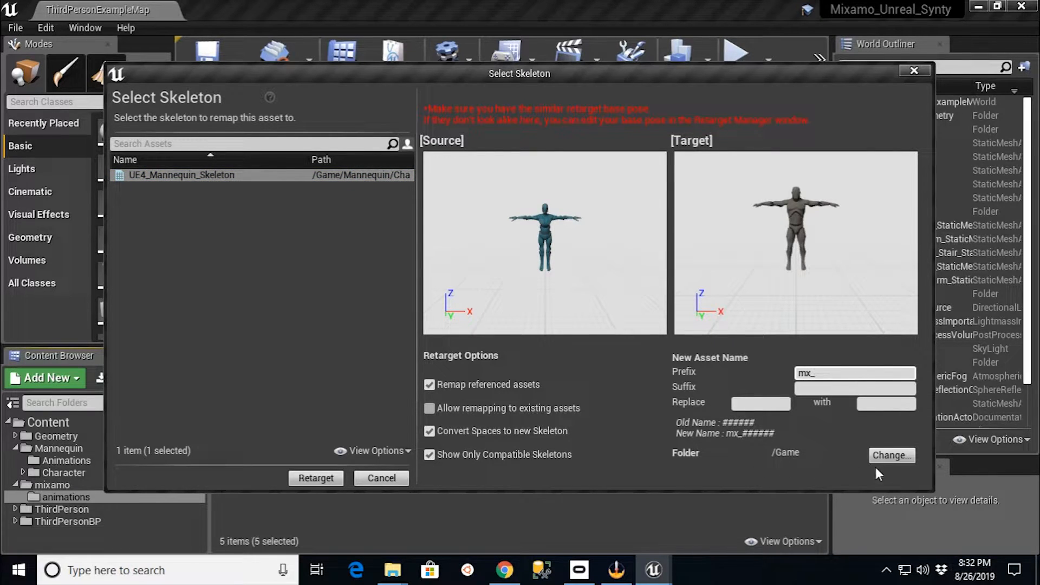
click(892, 457)
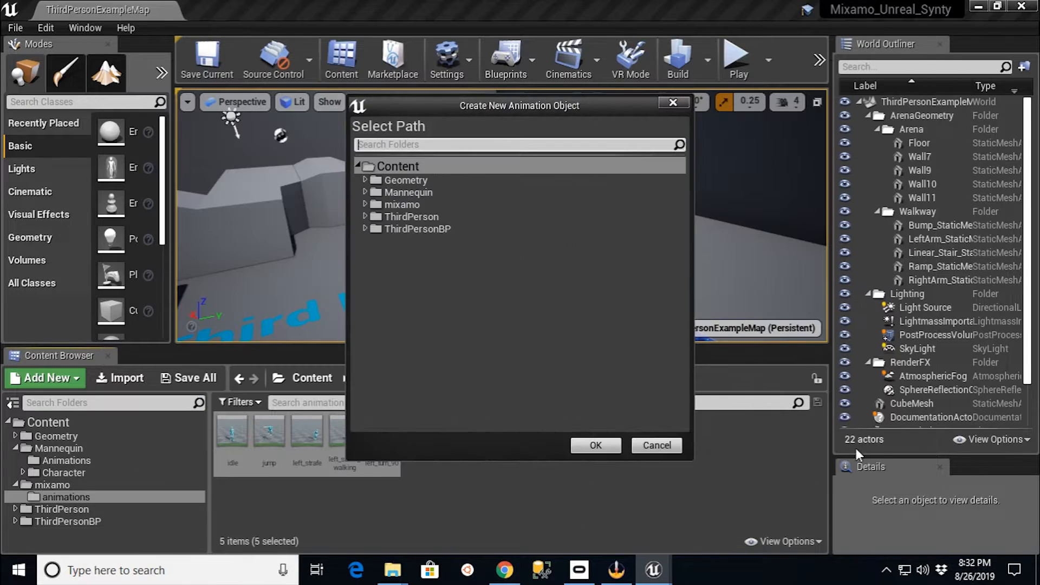
click(359, 192)
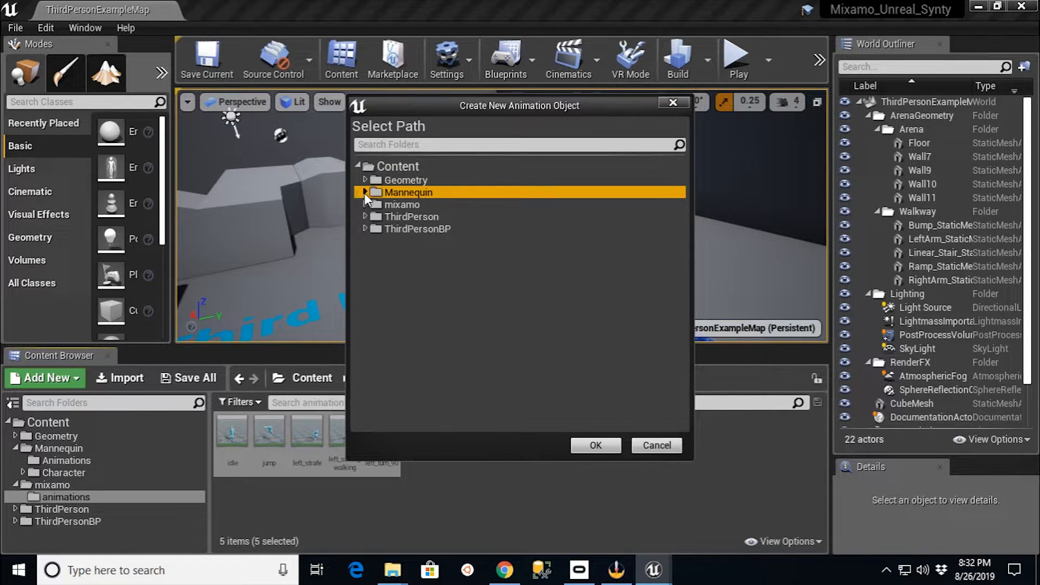
click(364, 192)
click(410, 204)
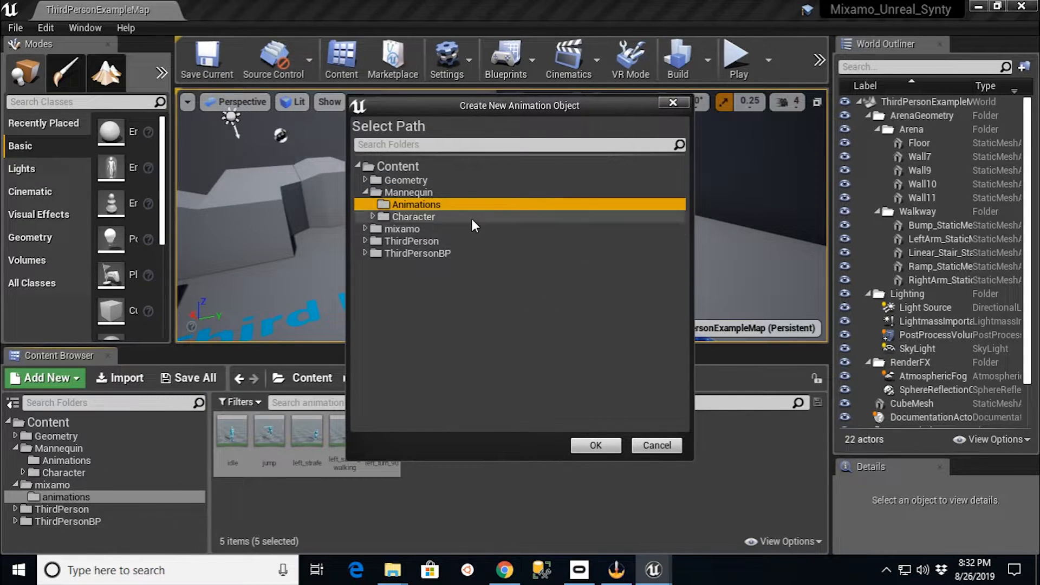
click(618, 445)
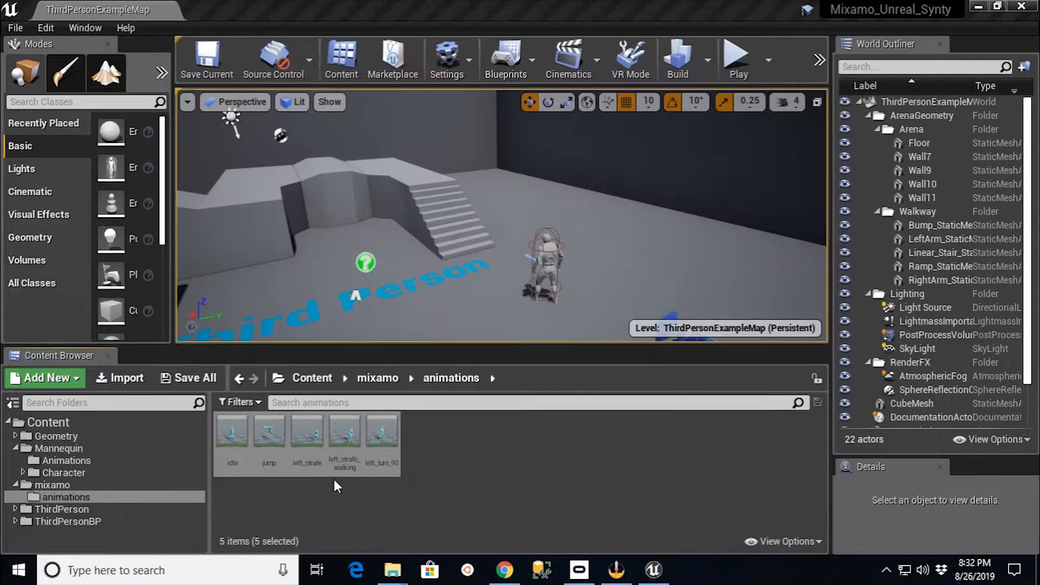
click(316, 478)
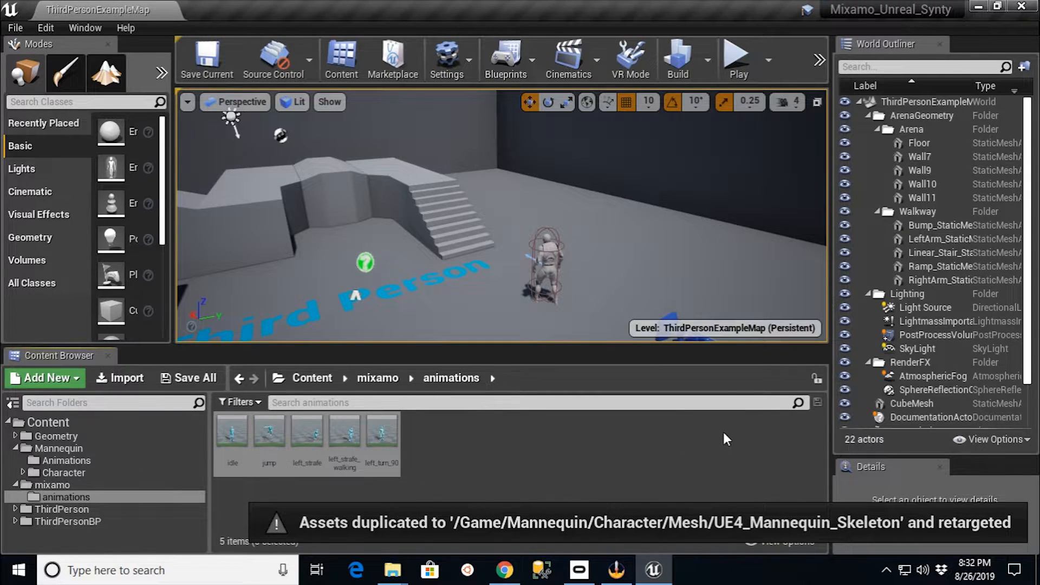
Step: Open the Mannequin/Animations folder, select the five mx_ animations, and save all modified content, including both edited skeletons
click(60, 460)
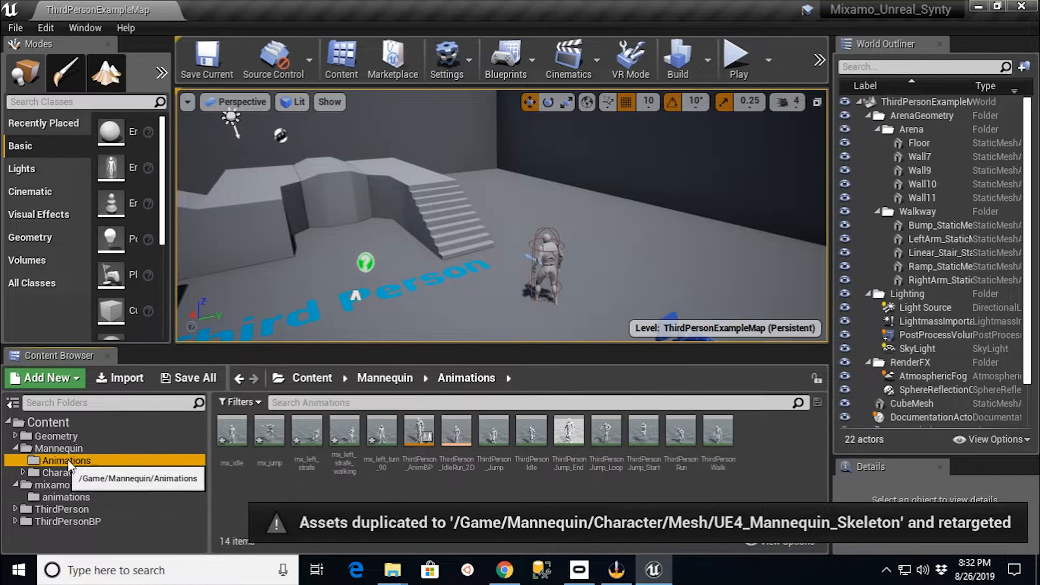
click(232, 434)
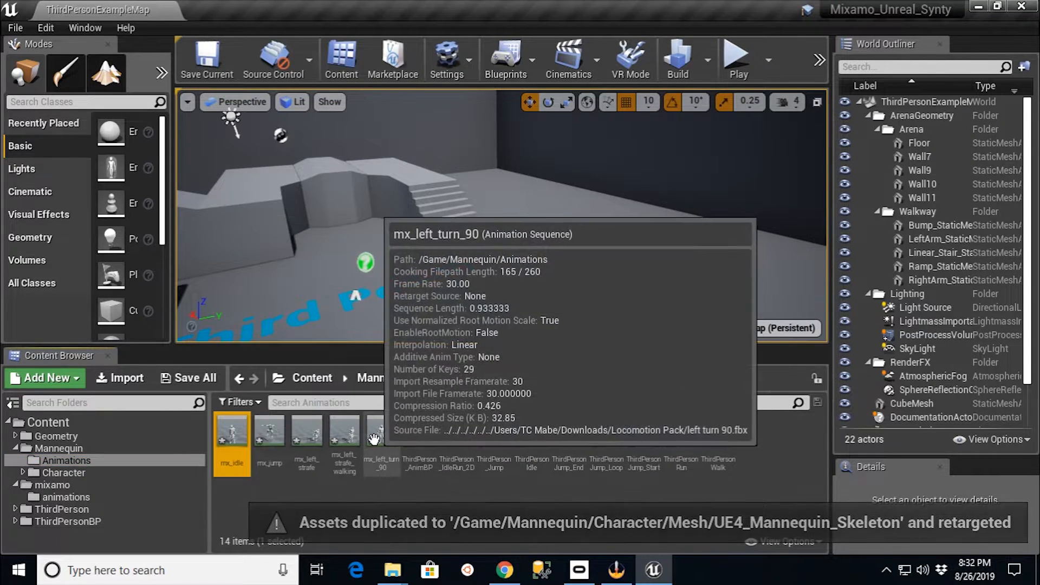
shift+click(374, 439)
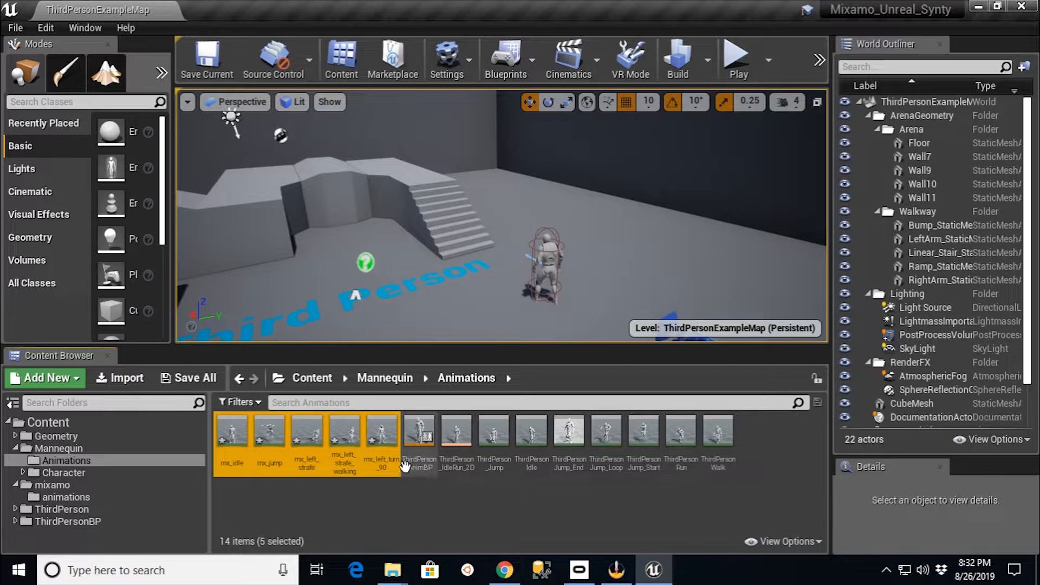
click(200, 379)
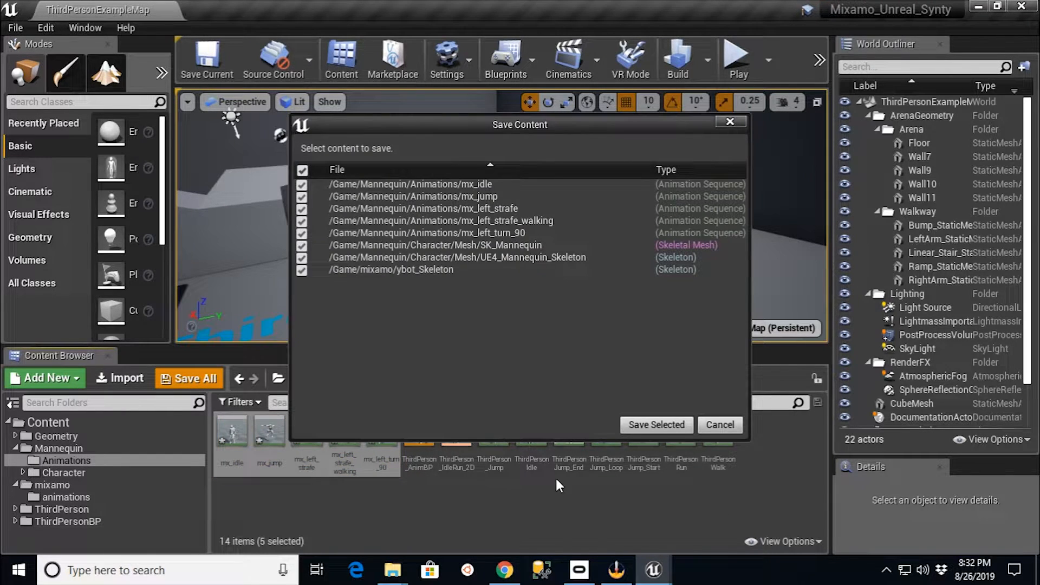
click(672, 426)
click(463, 497)
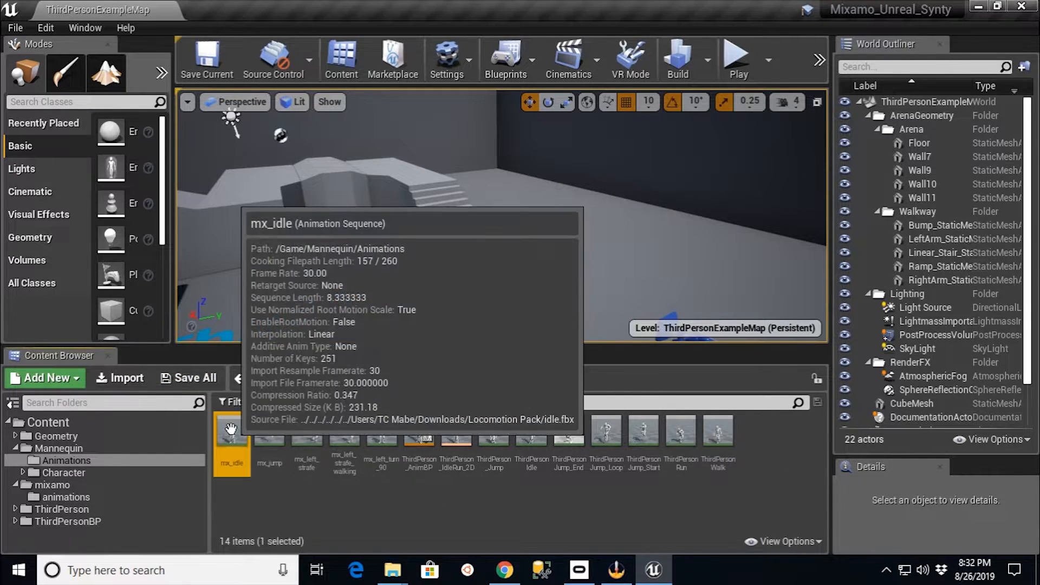
Step: Preview mx_idle and mx_jump on the mannequin, compare them with the ThirdPerson walk and jump animations, and close the animation editor
double_click(232, 432)
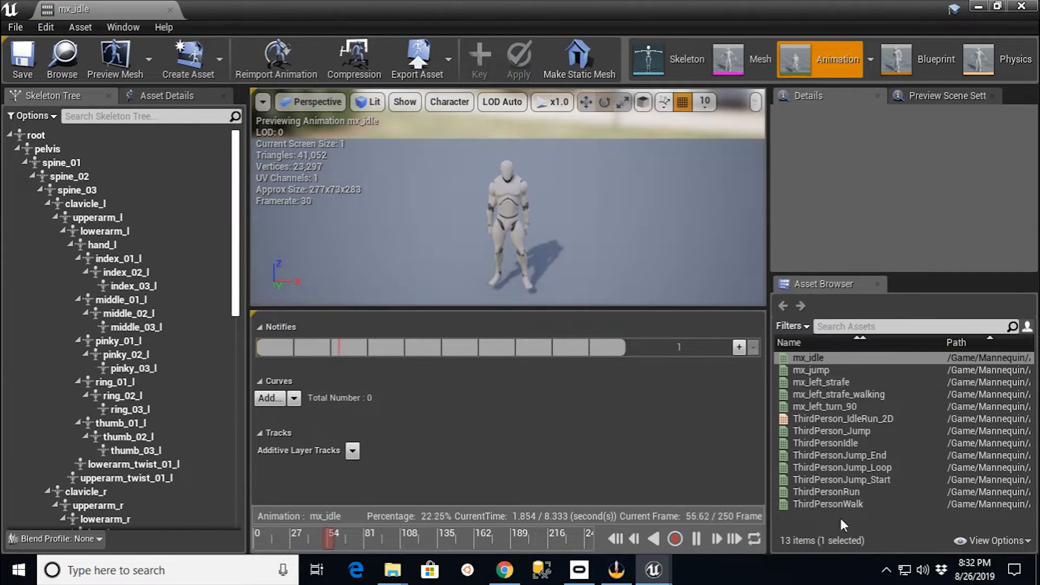
click(814, 370)
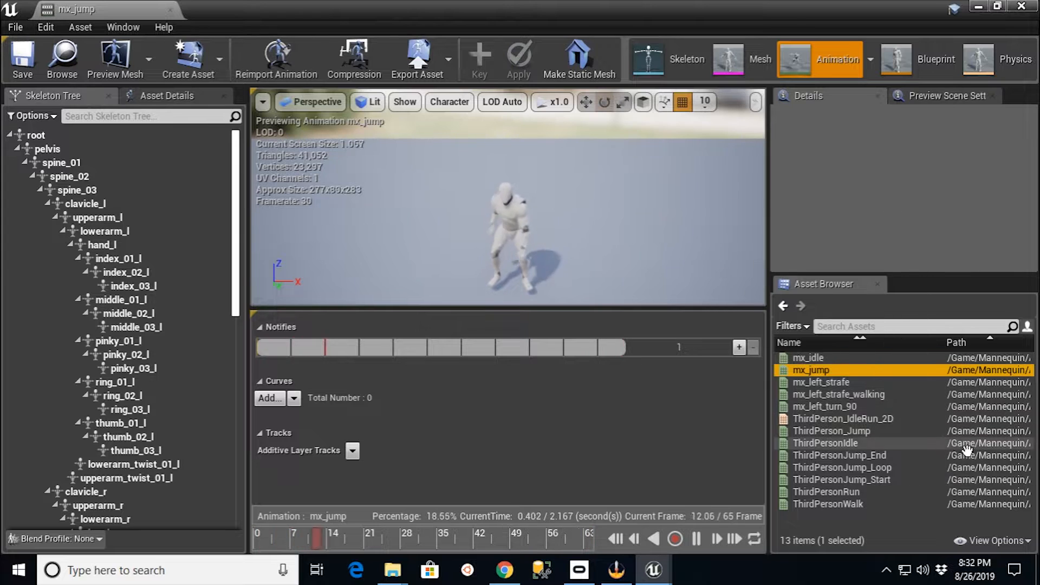
click(862, 501)
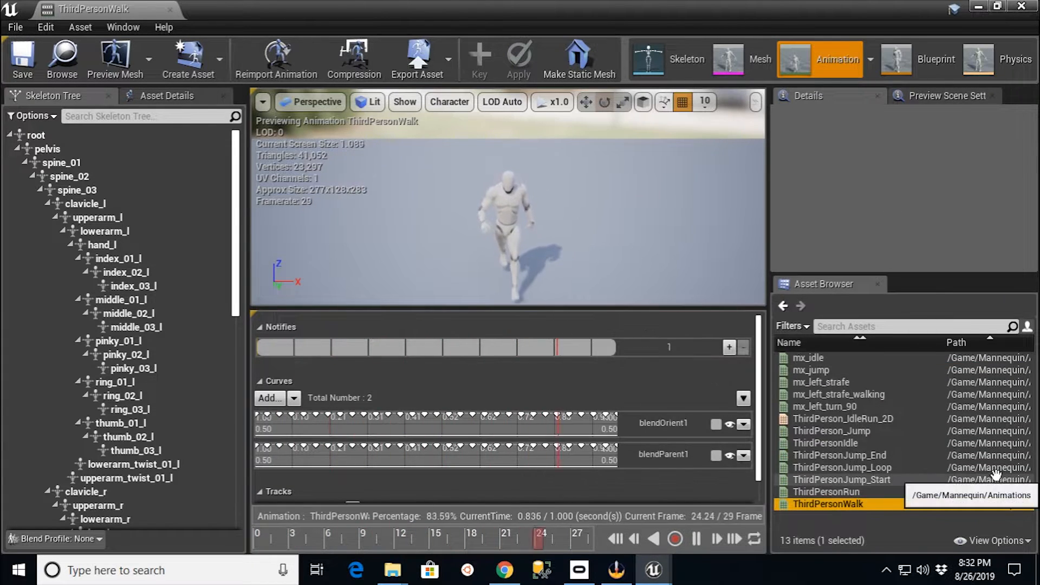
click(906, 480)
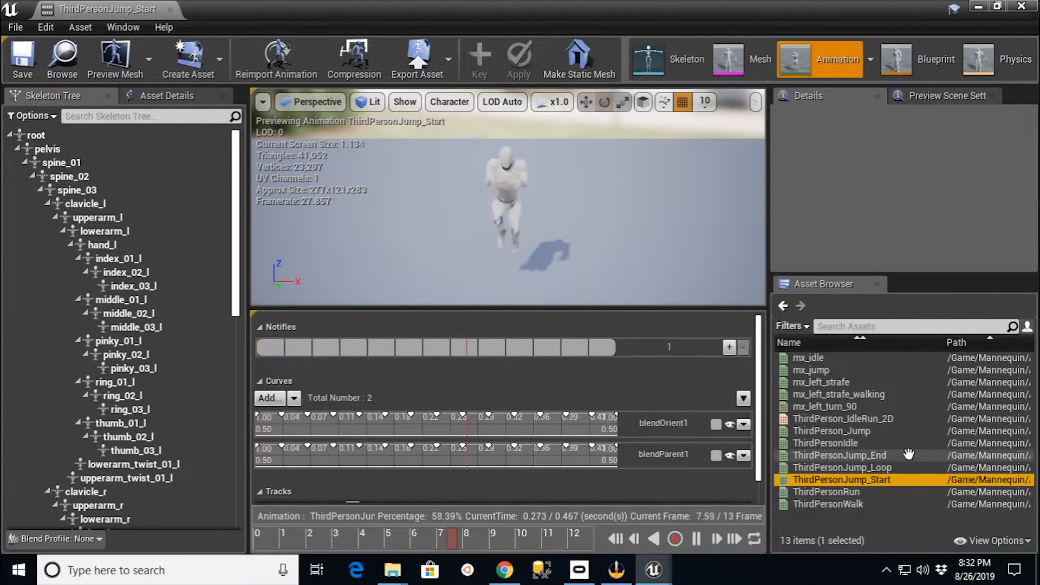
click(853, 456)
click(853, 467)
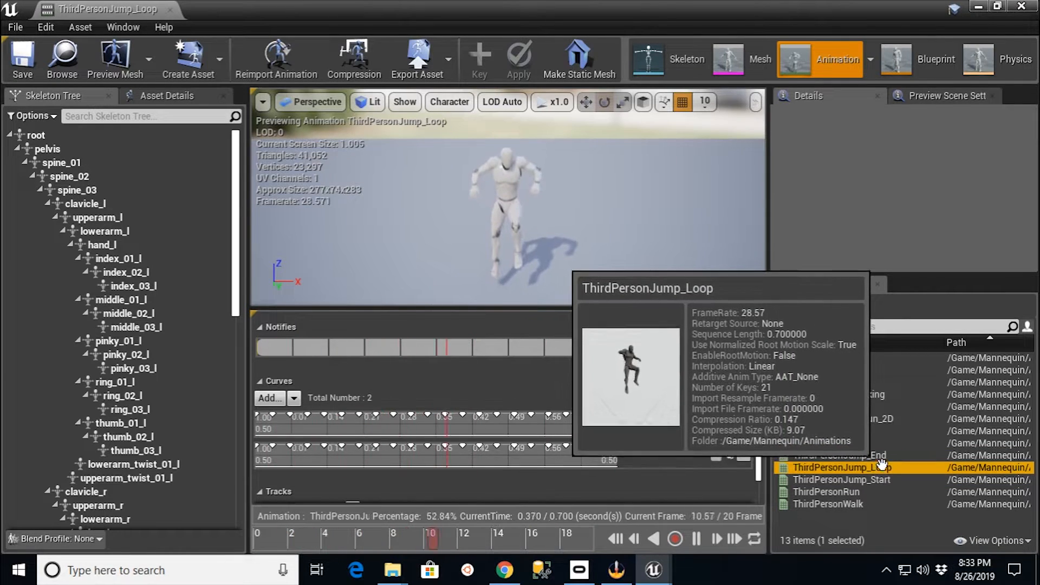
click(832, 370)
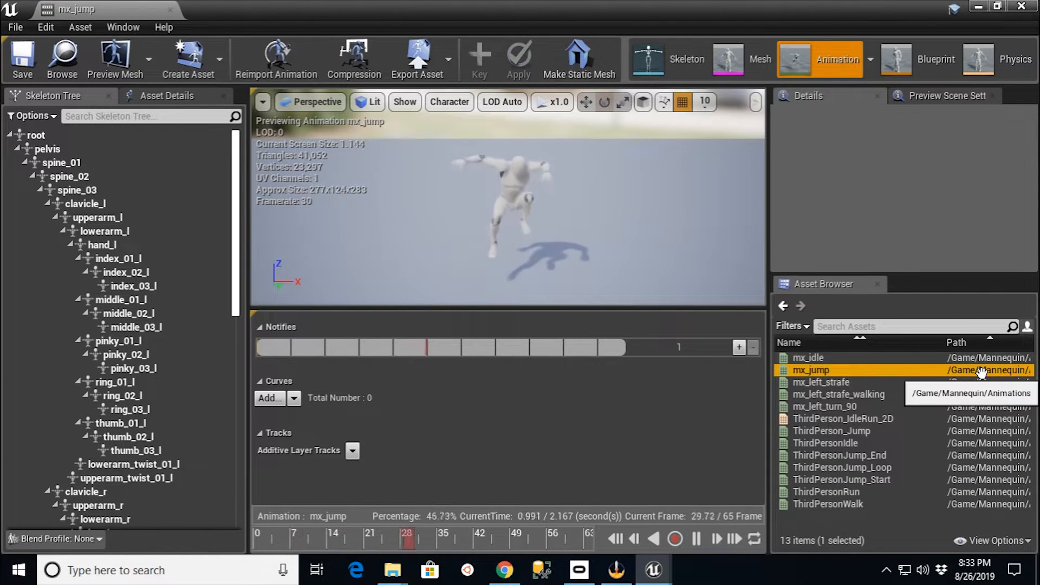
click(889, 394)
click(888, 419)
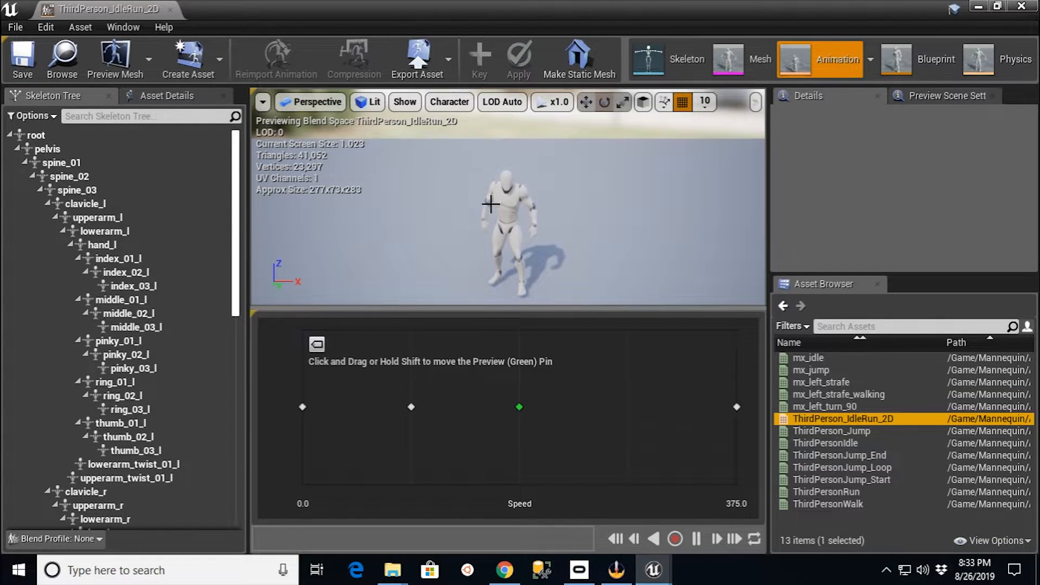
click(169, 9)
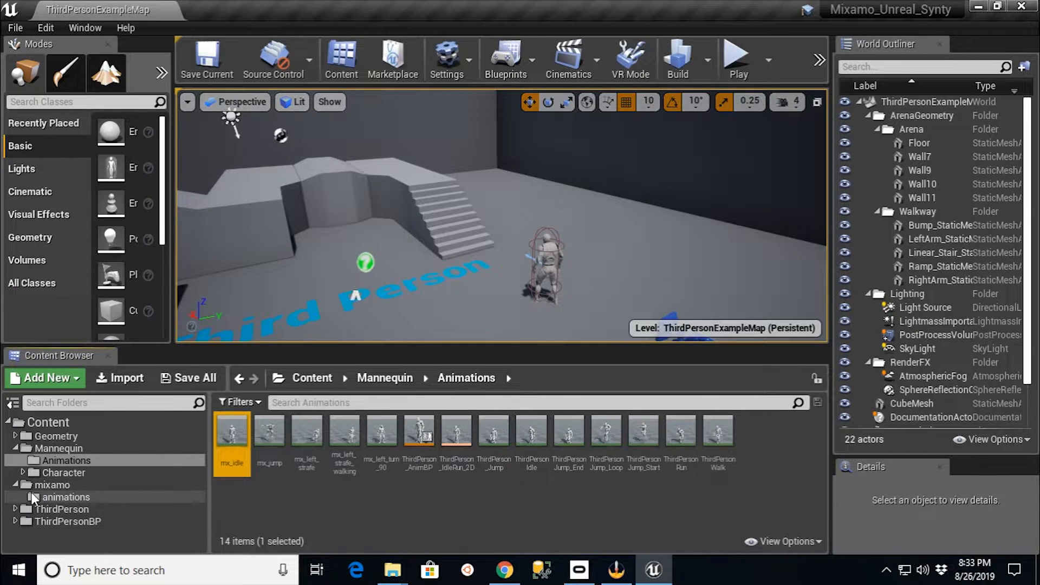
Step: Import left turn, right strafe walking, right strafe and right turn 90 from Locomotion Pack into the mixamo folder using ybot_Skeleton, and save all
click(56, 497)
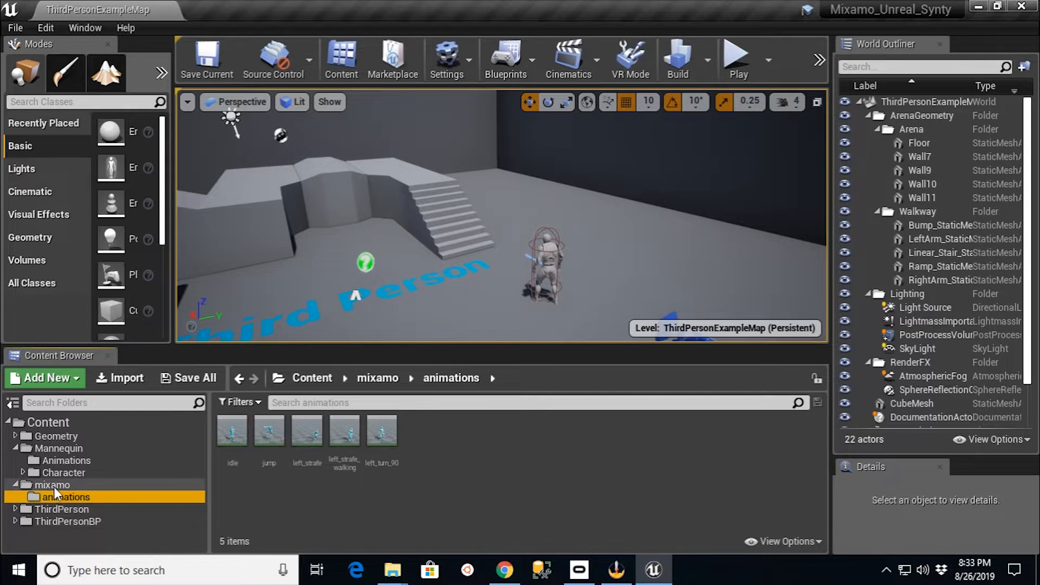
click(54, 484)
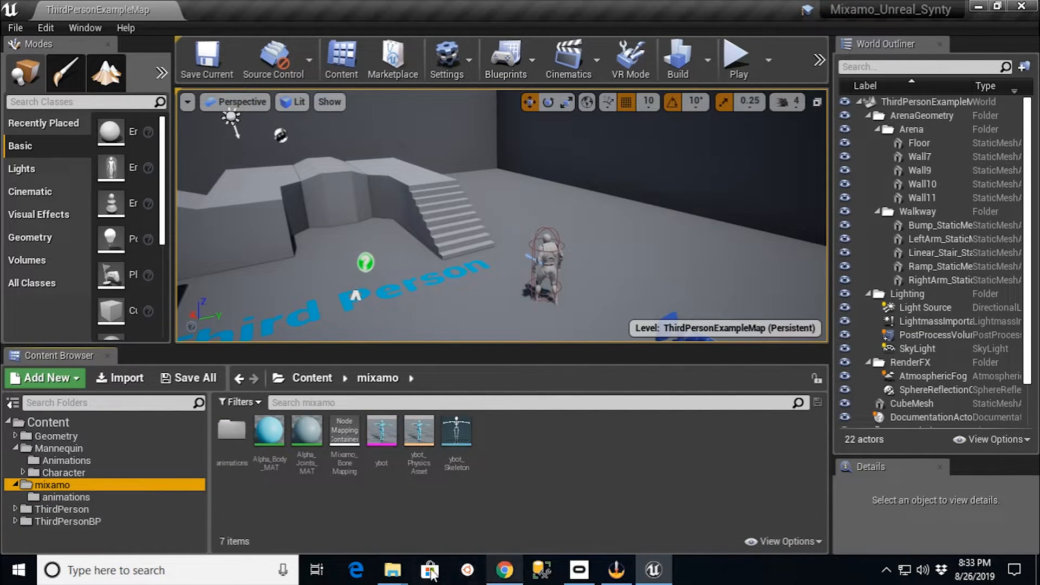
click(394, 573)
click(448, 479)
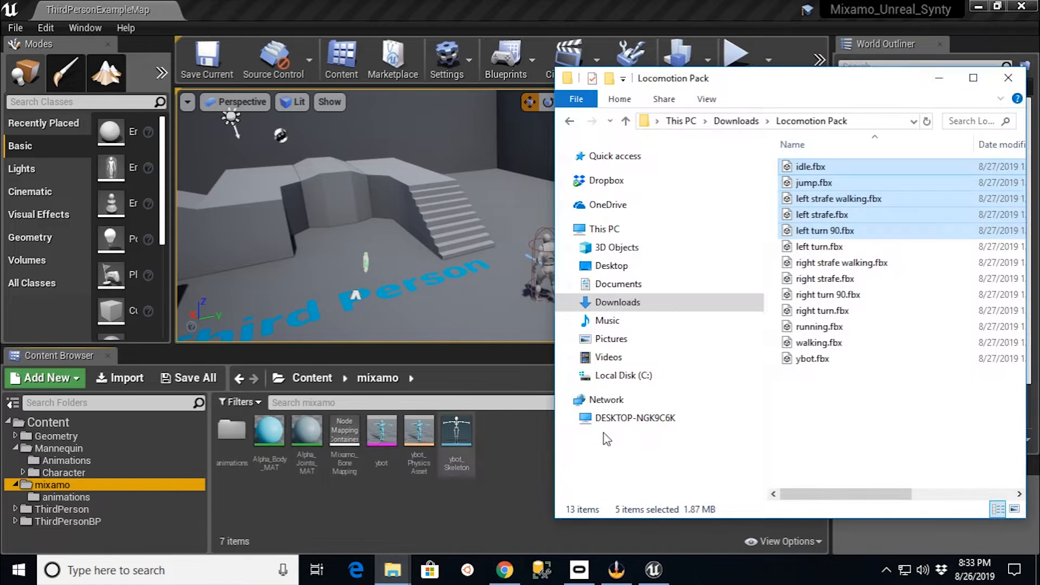
click(822, 248)
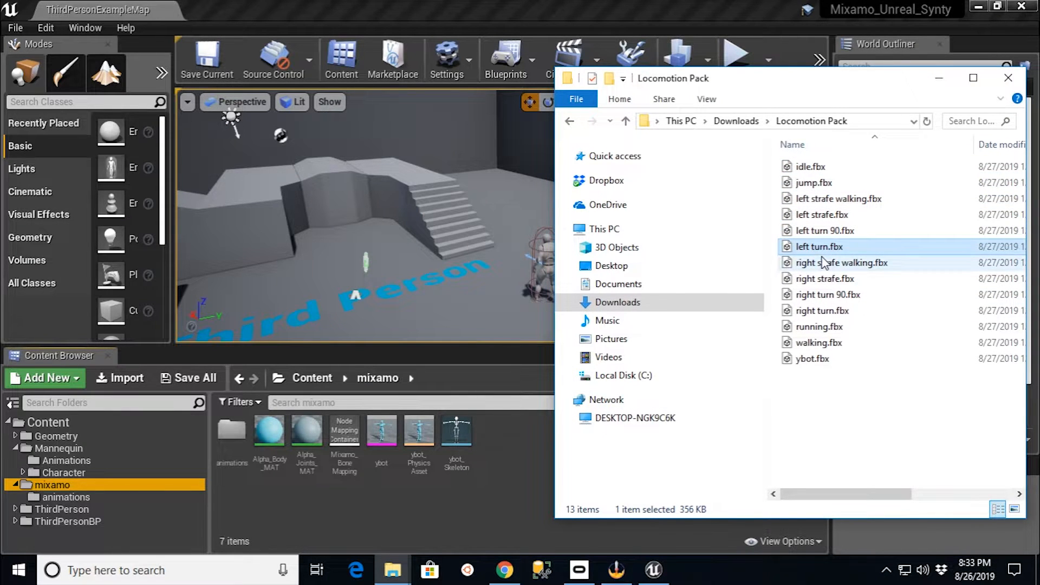
shift+click(819, 297)
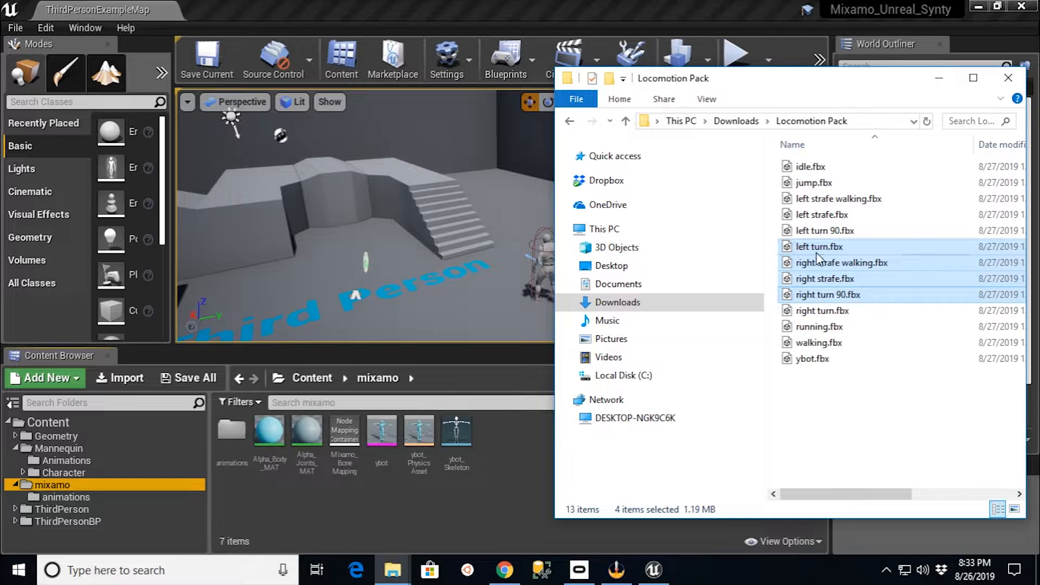
drag(815, 252, 473, 512)
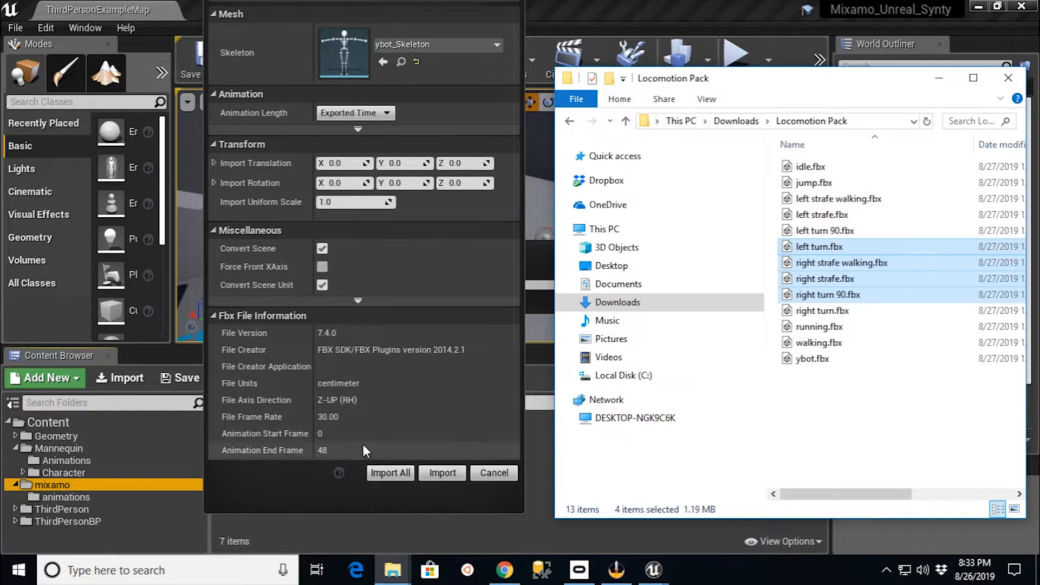
click(388, 472)
click(388, 472)
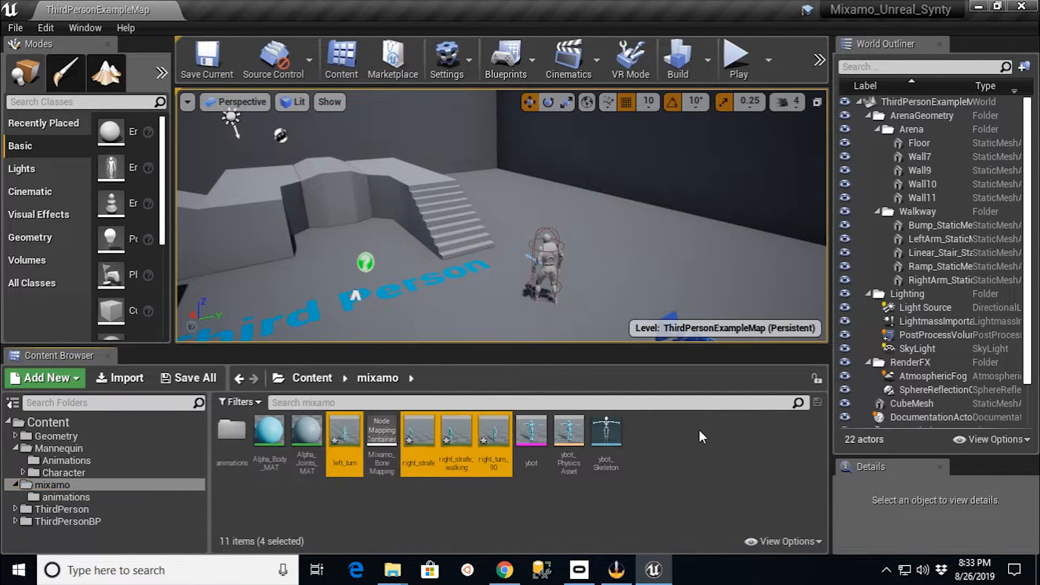
click(190, 381)
click(654, 424)
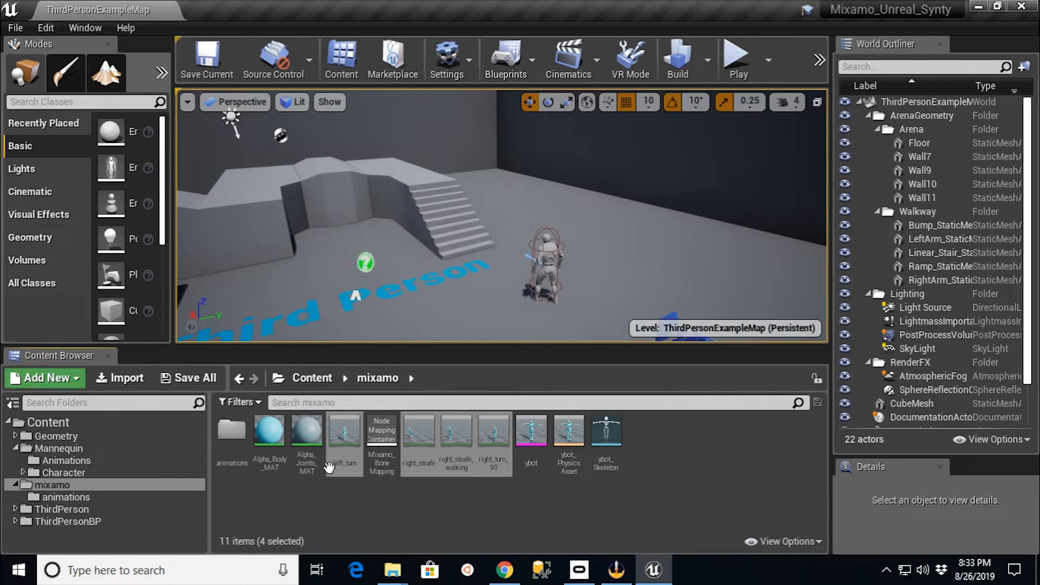
Step: Start duplicating and retargeting left_turn, right_strafe, right_strafe_walking and right_turn_90, choosing UE4_Mannequin_Skeleton as the target skeleton
click(341, 449)
ctrl+click(425, 435)
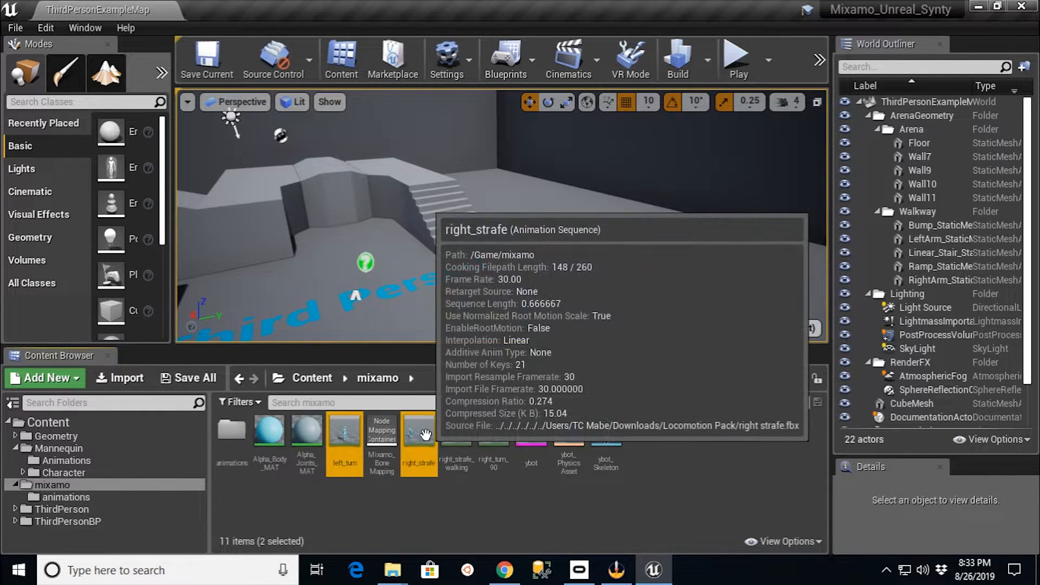
ctrl+click(456, 434)
ctrl+click(497, 433)
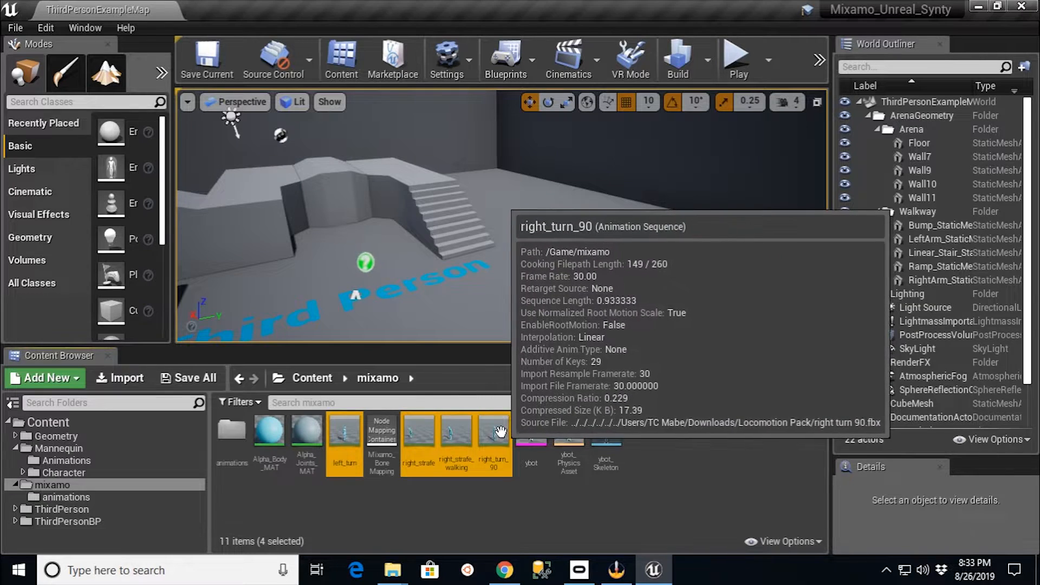
right_click(499, 432)
mouse_move(554, 216)
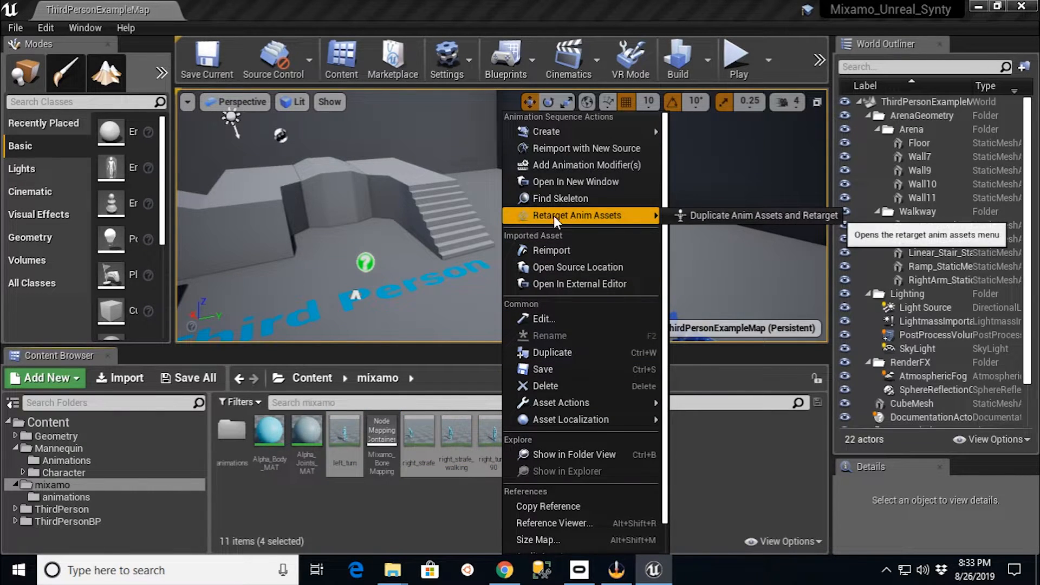
click(693, 217)
click(173, 175)
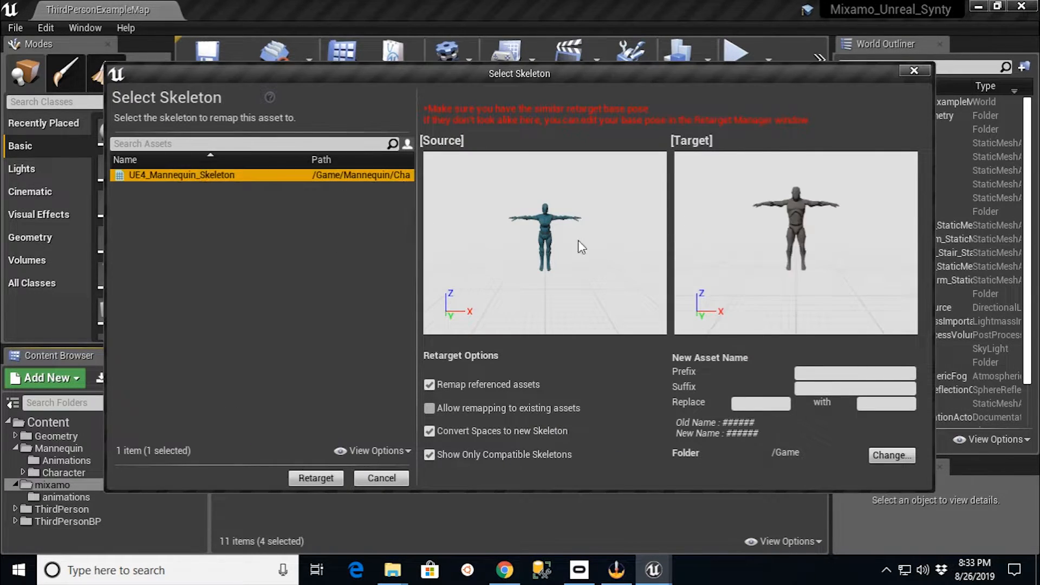
Step: Set the new asset prefix to mx_ and the destination to Mannequin/Animations, and retarget the four animations
click(802, 372)
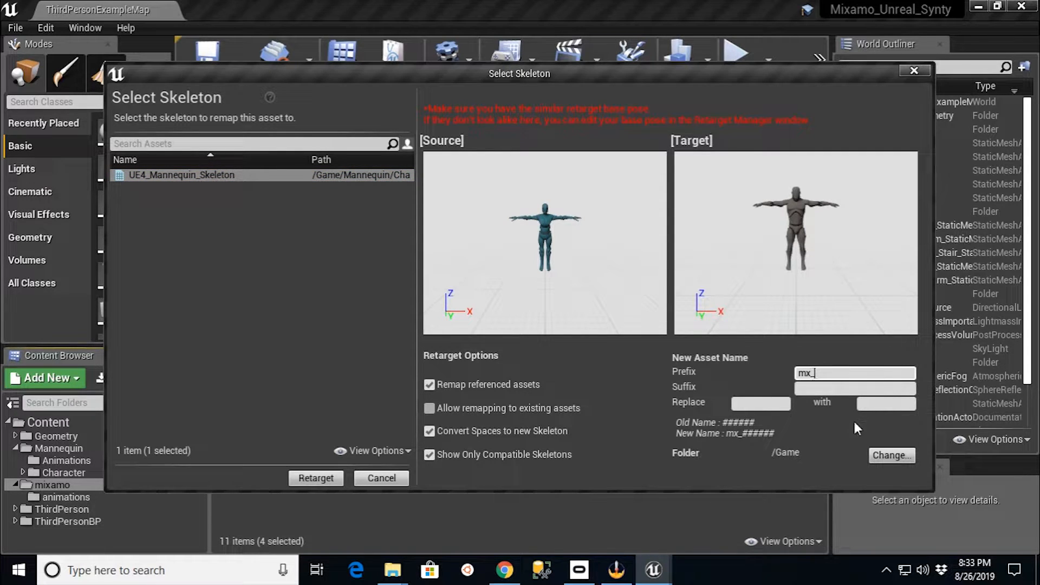
click(888, 455)
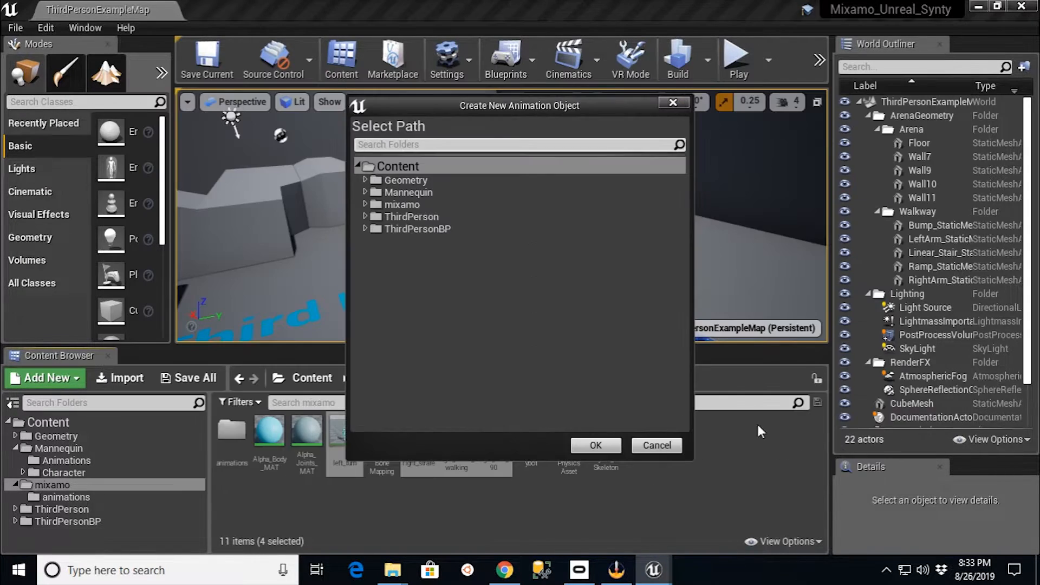
click(364, 191)
click(408, 204)
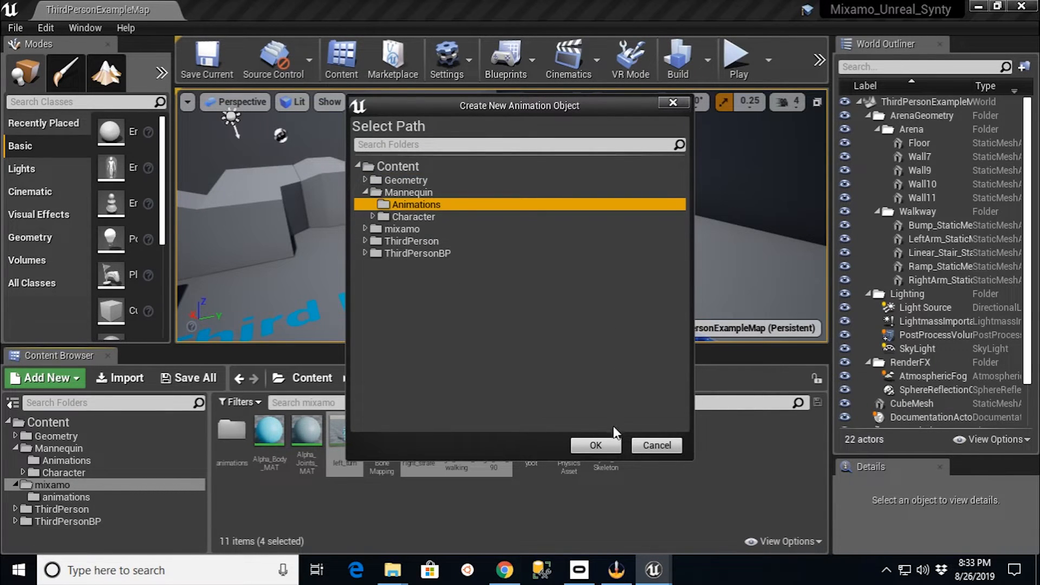
click(604, 444)
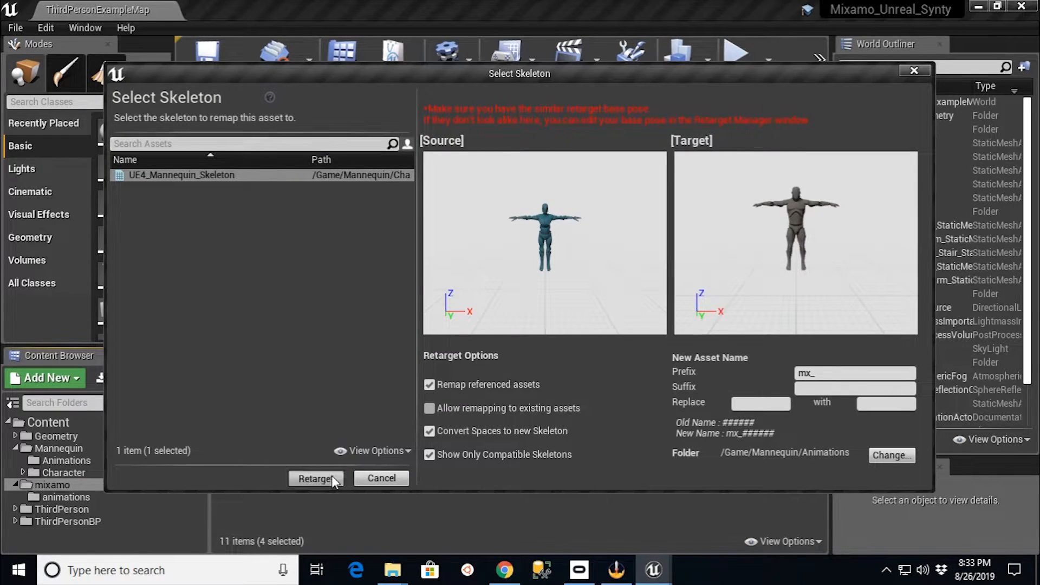
click(316, 478)
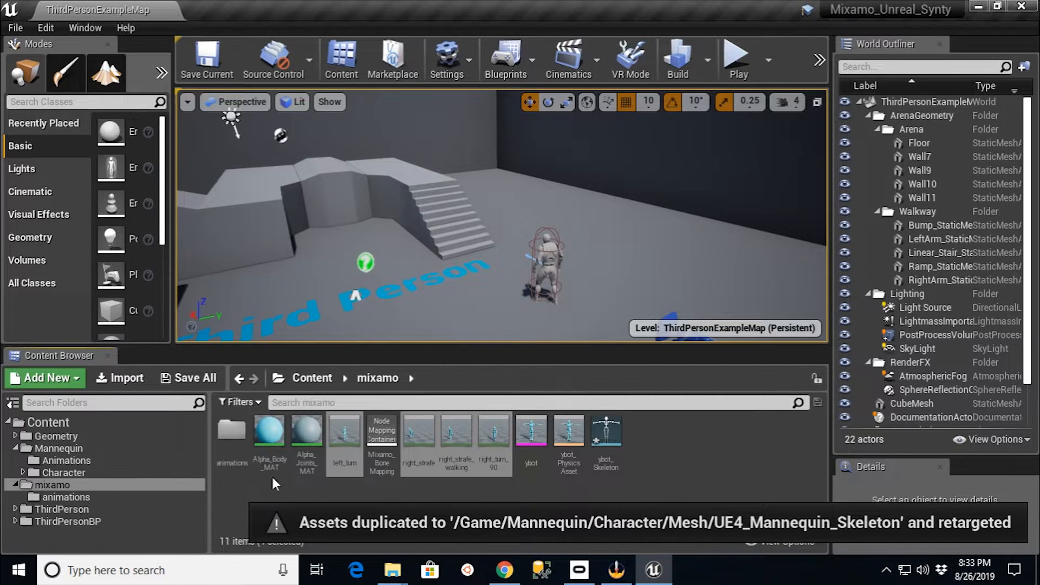
Step: Preview mx_left_turn, mx_right_turn_90 and mx_right_strafe_walking from the Mannequin/Animations folder, and close the animation editor
click(66, 460)
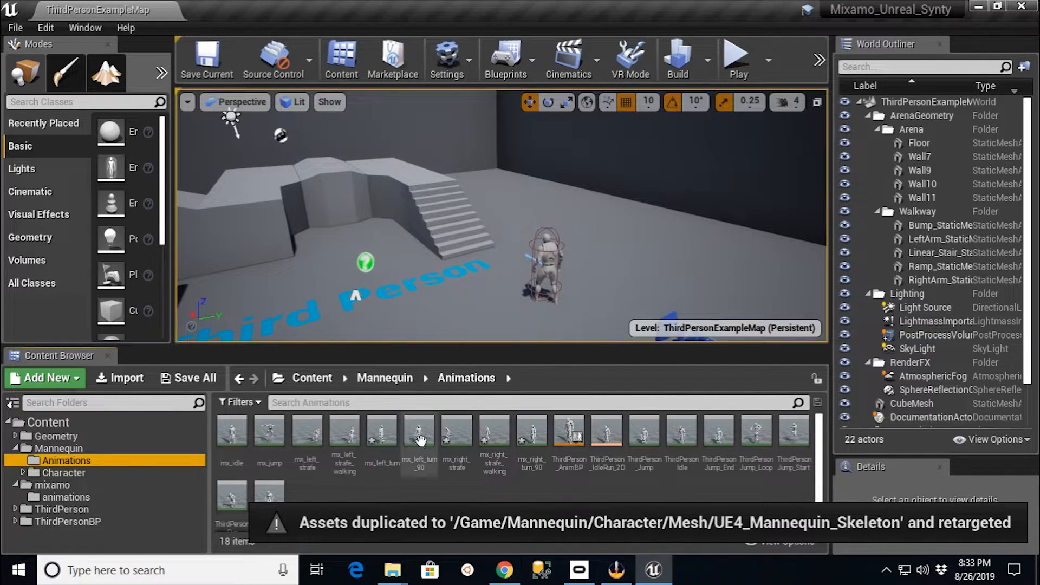
double_click(382, 433)
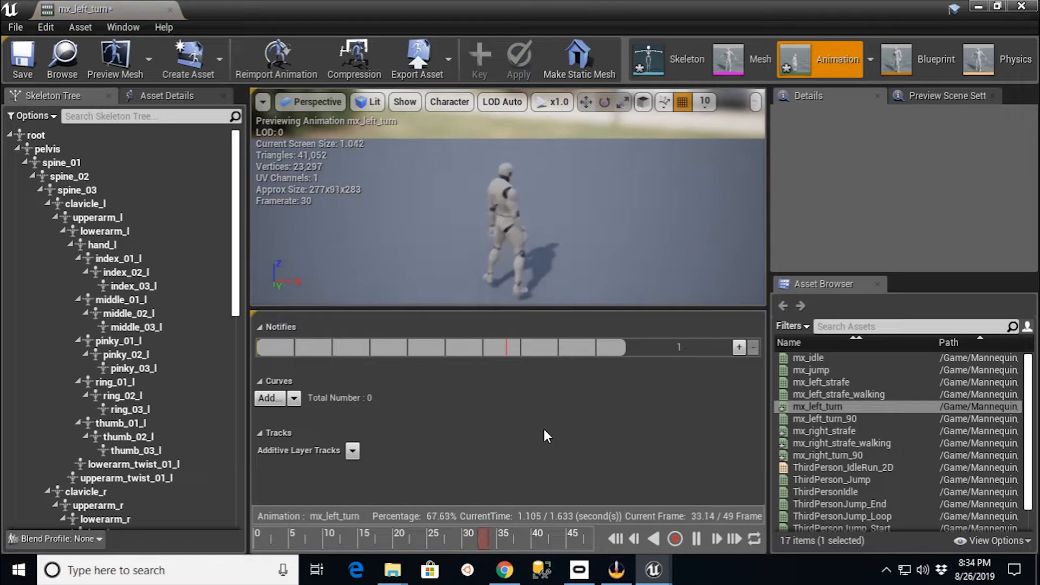
click(841, 433)
click(870, 453)
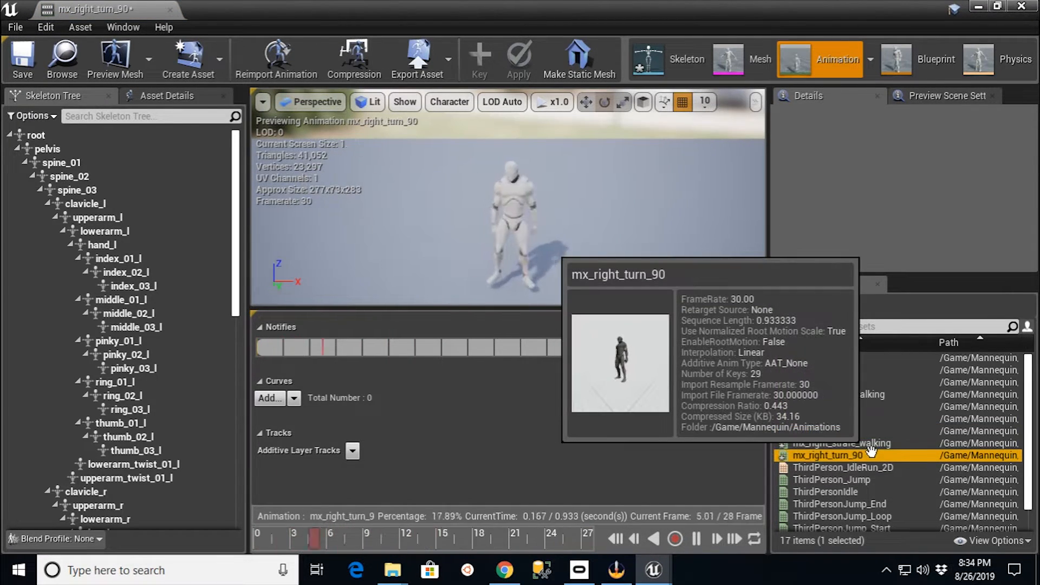
click(873, 443)
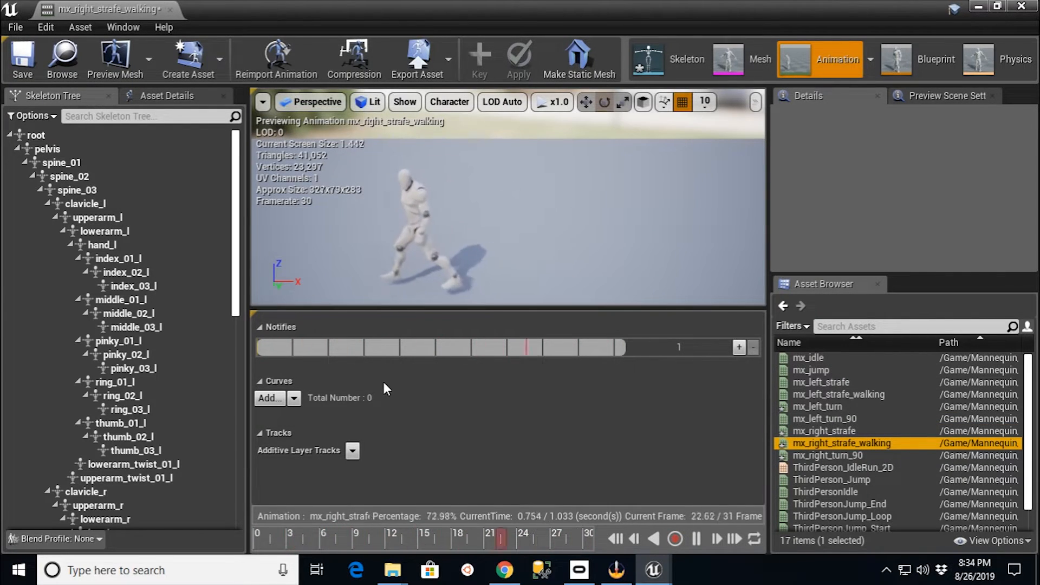
click(170, 9)
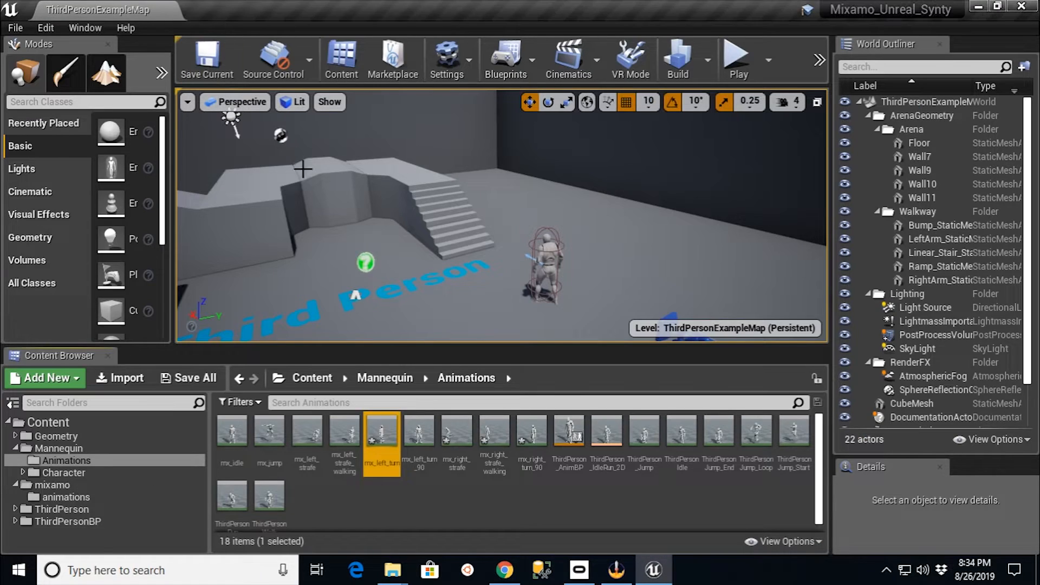
Step: Save all modified content, including the four new mx_ animations and both skeletons
click(202, 381)
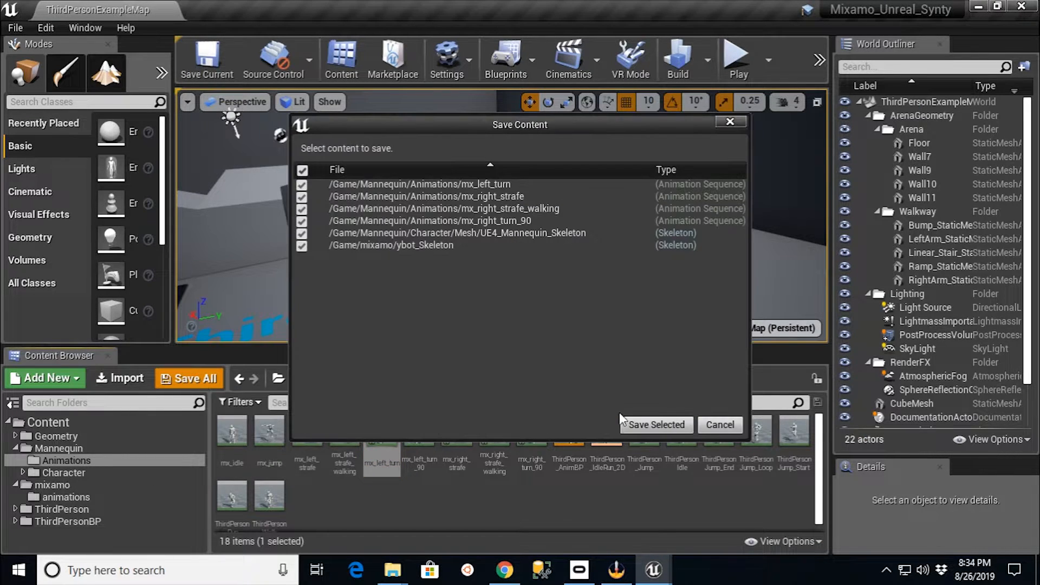
click(657, 424)
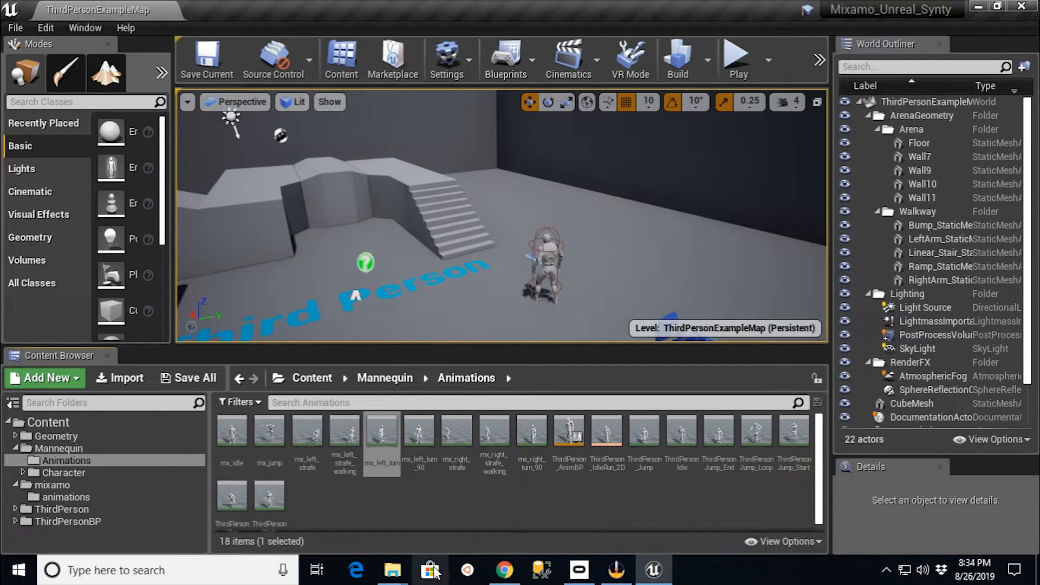
Step: Switch to Chrome to review the Locomotion Pack on the Mixamo page, and return to Unreal Editor
click(504, 569)
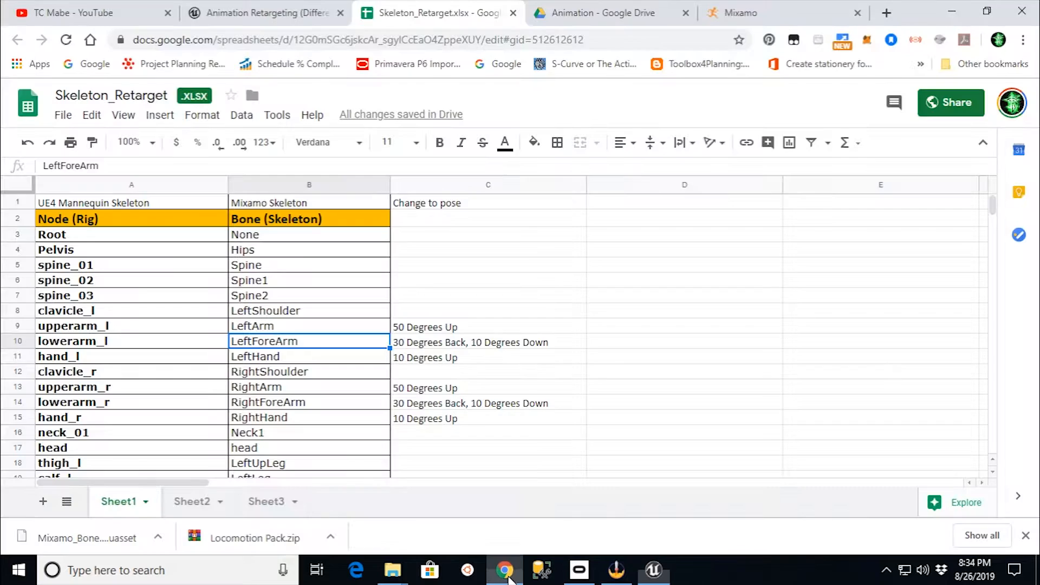
click(774, 12)
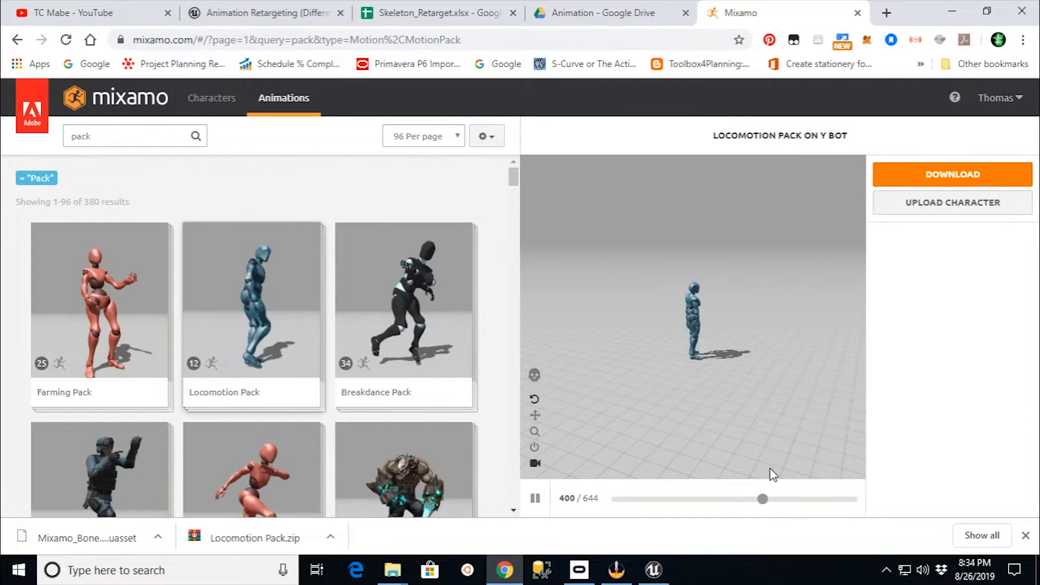
click(653, 579)
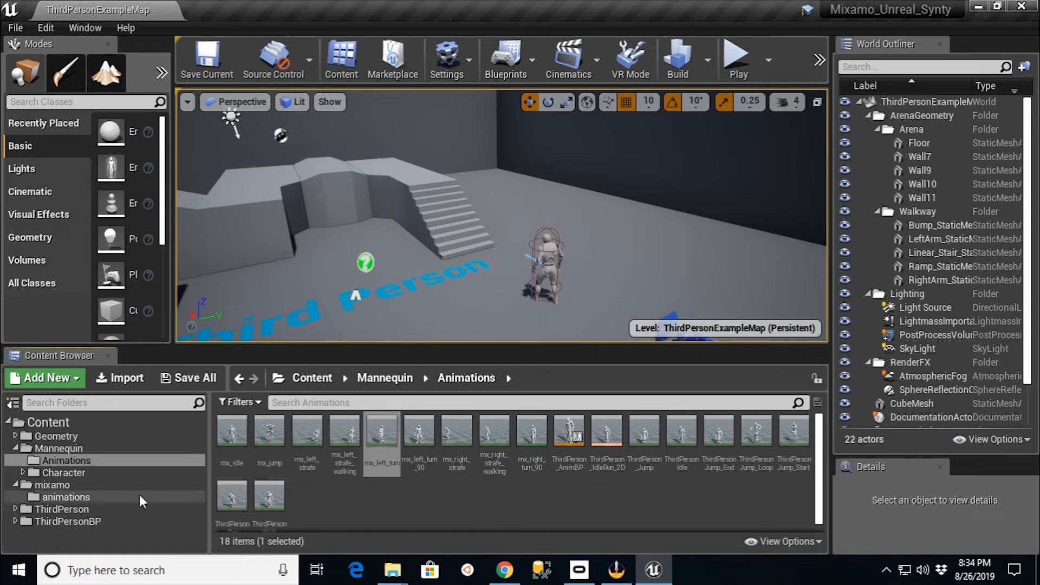
Step: Review the contents of the mixamo folder and its animations subfolder
click(54, 485)
click(65, 496)
click(112, 485)
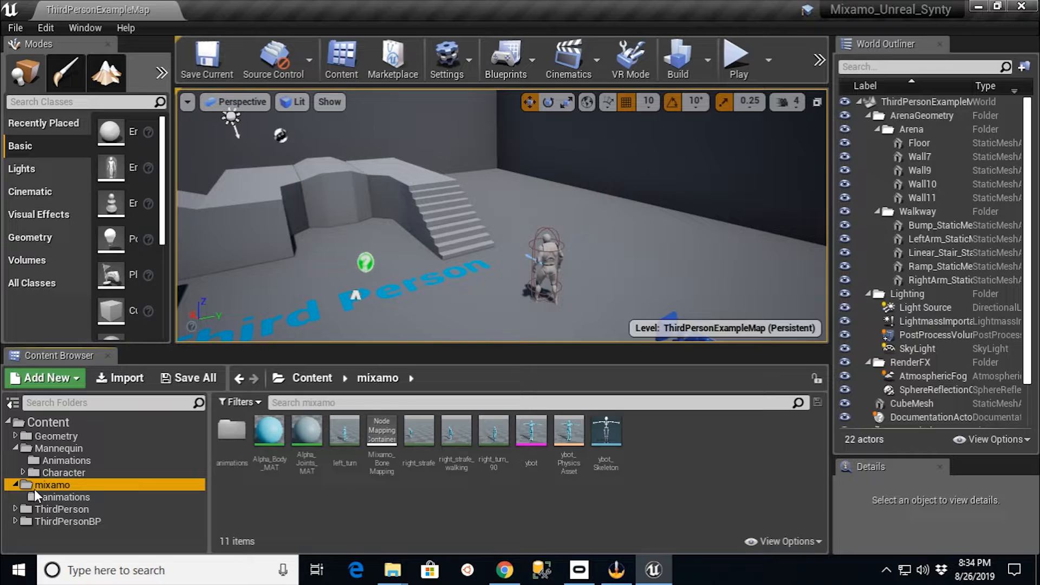
double_click(232, 430)
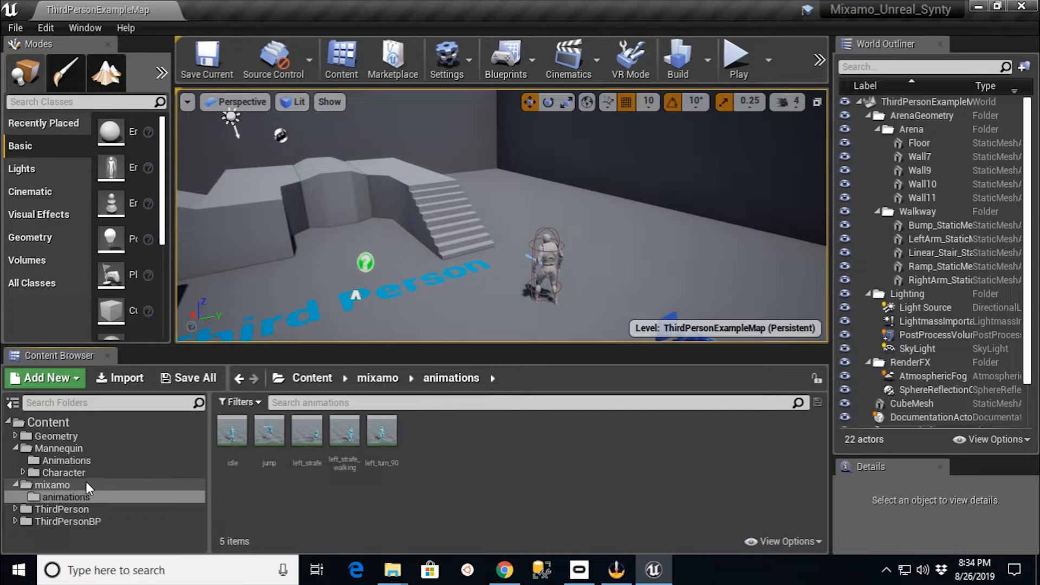
Step: Switch to Chrome to review the Skeleton_Retarget sheet and the Mixamo_BoneMapping.uasset file in Google Drive, and return to Unreal Editor
click(509, 572)
click(432, 12)
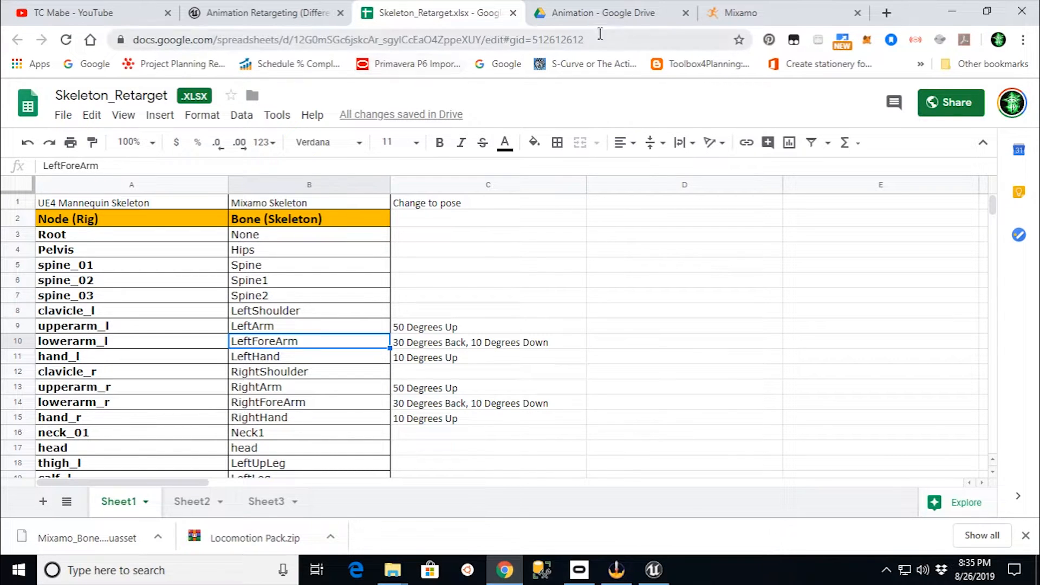
click(612, 13)
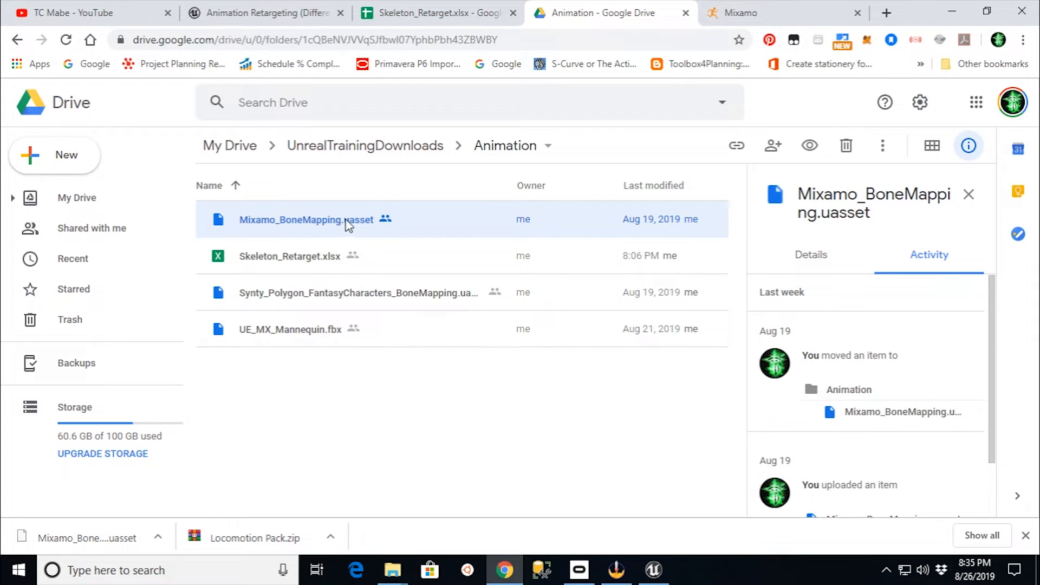
click(654, 571)
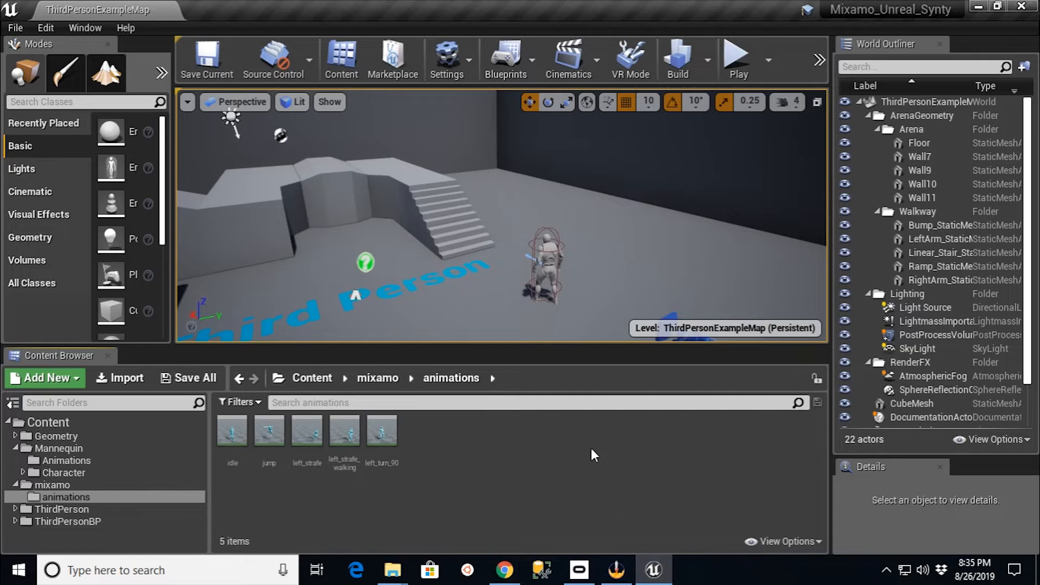
Step: Open ybot_Skeleton from the mixamo folder, widen its Retarget Manager, inspect the loadable bone mappings without loading one, and close the editor
click(62, 484)
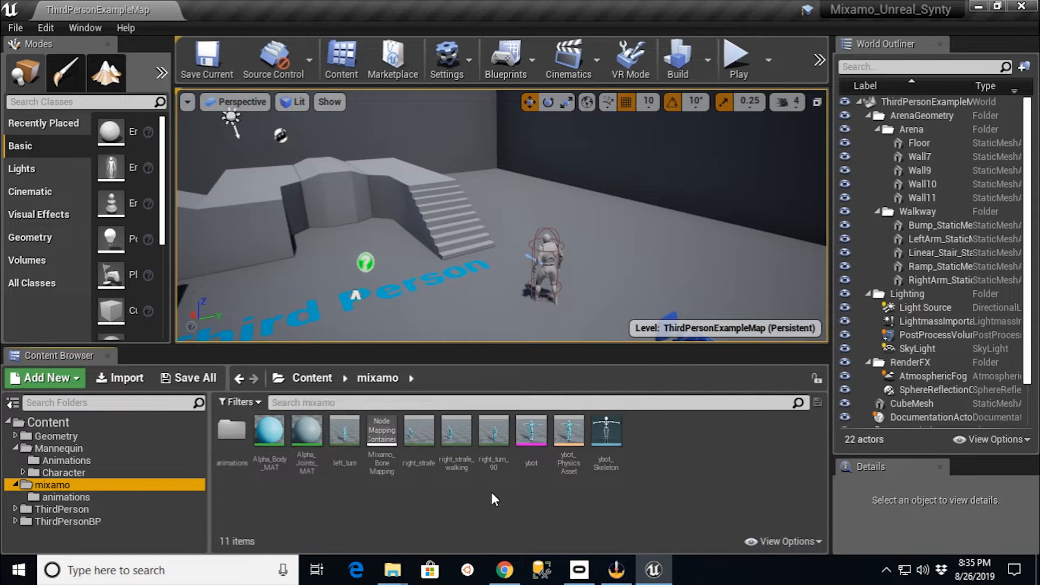
double_click(605, 430)
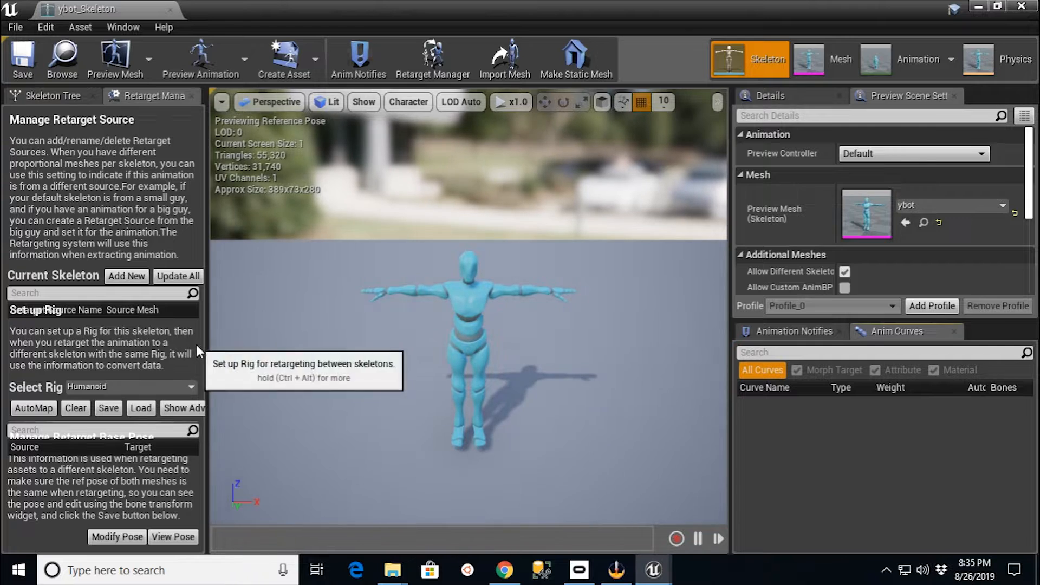
drag(208, 348, 440, 360)
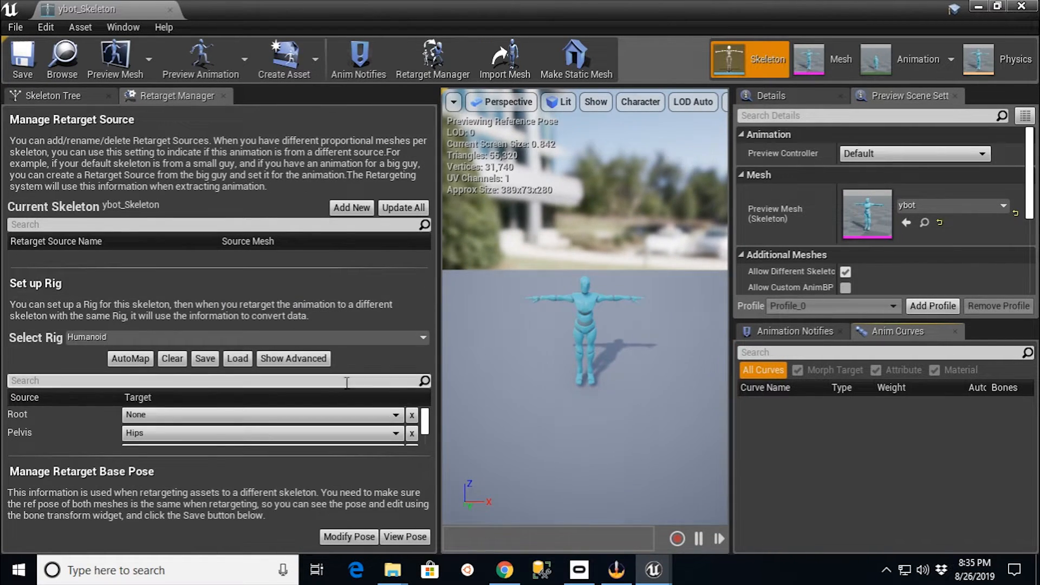
click(234, 358)
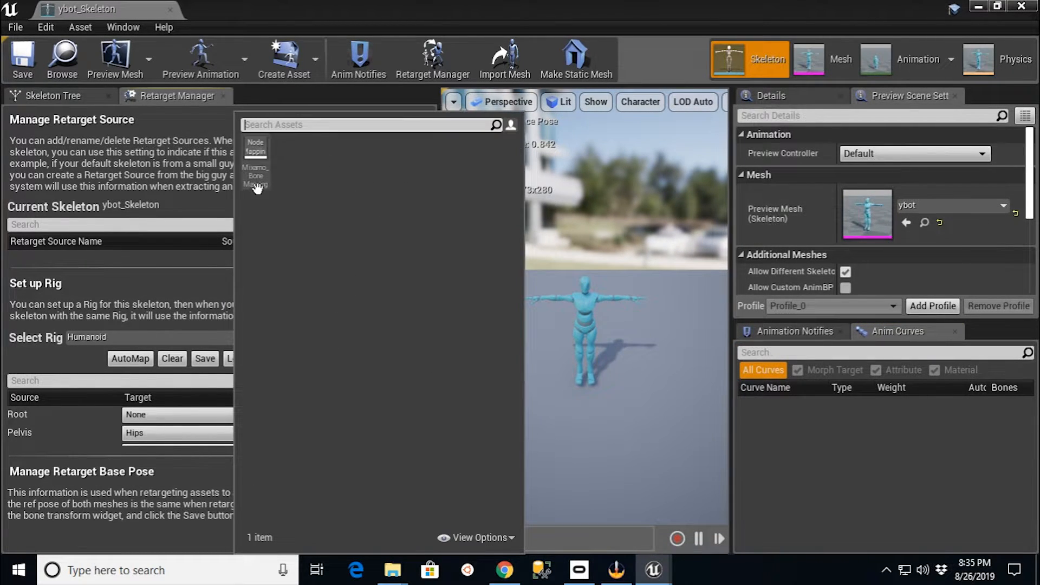
click(579, 182)
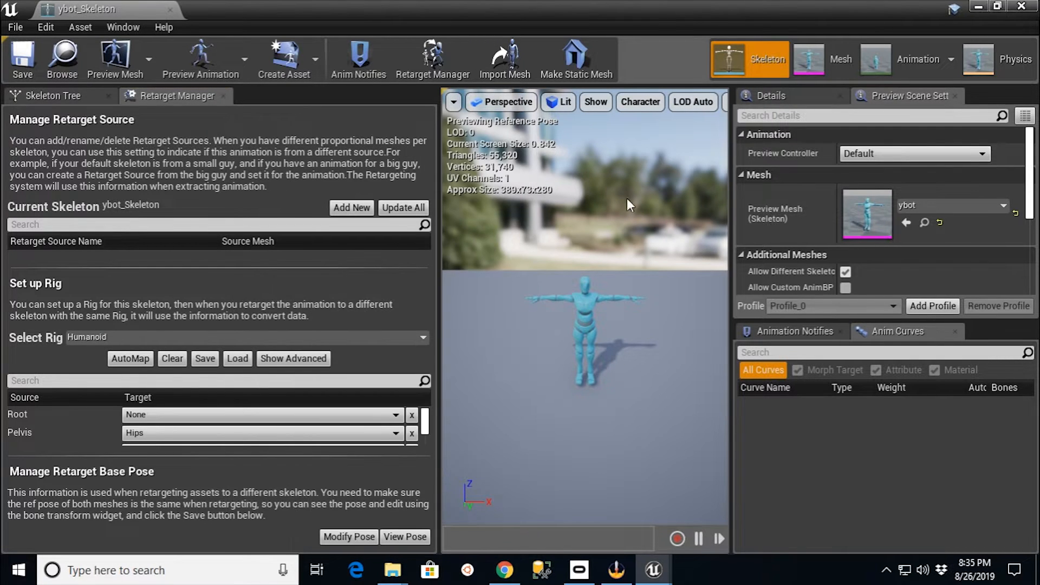
click(170, 10)
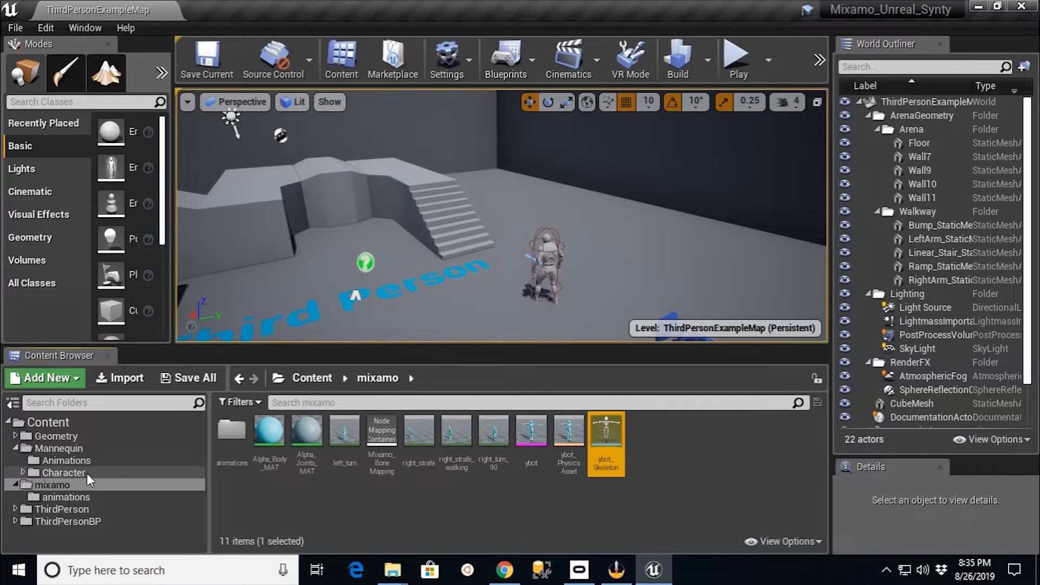
Step: Open UE4_Mannequin_Skeleton from Mannequin/Character/Mesh, view its retarget base pose, and close the skeleton editor
click(72, 461)
click(62, 449)
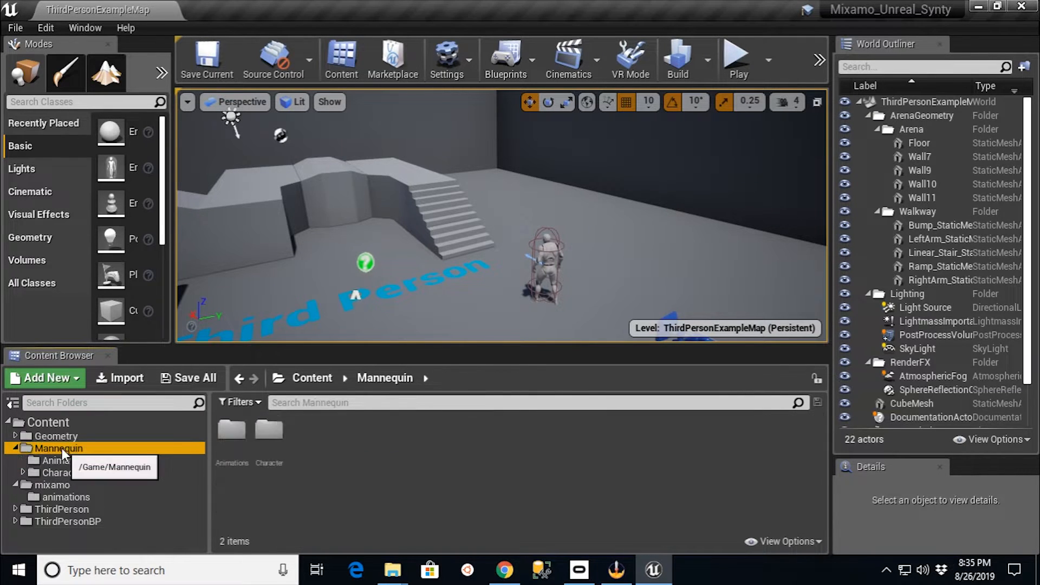
double_click(271, 434)
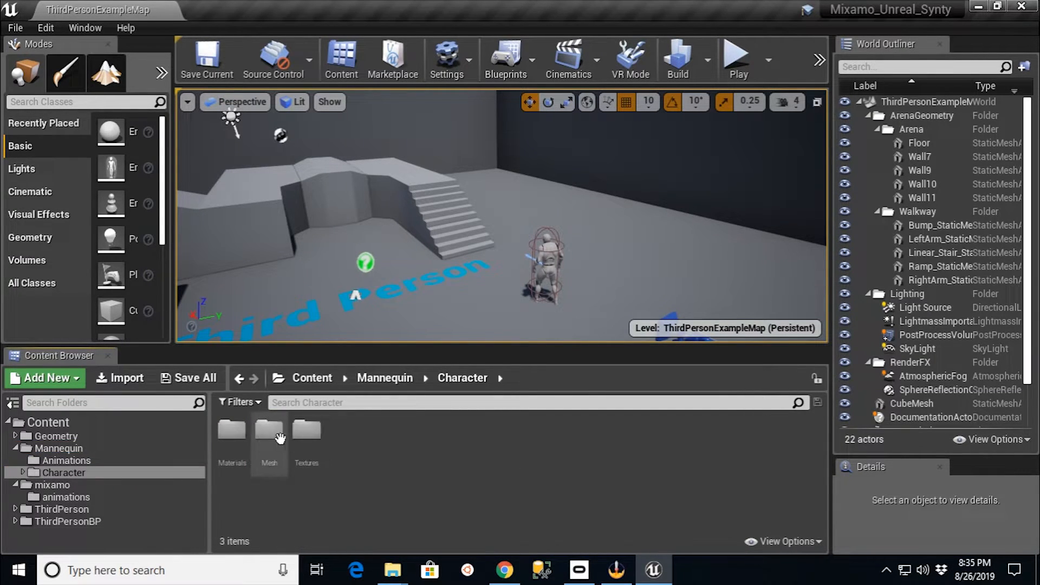
double_click(280, 435)
double_click(304, 429)
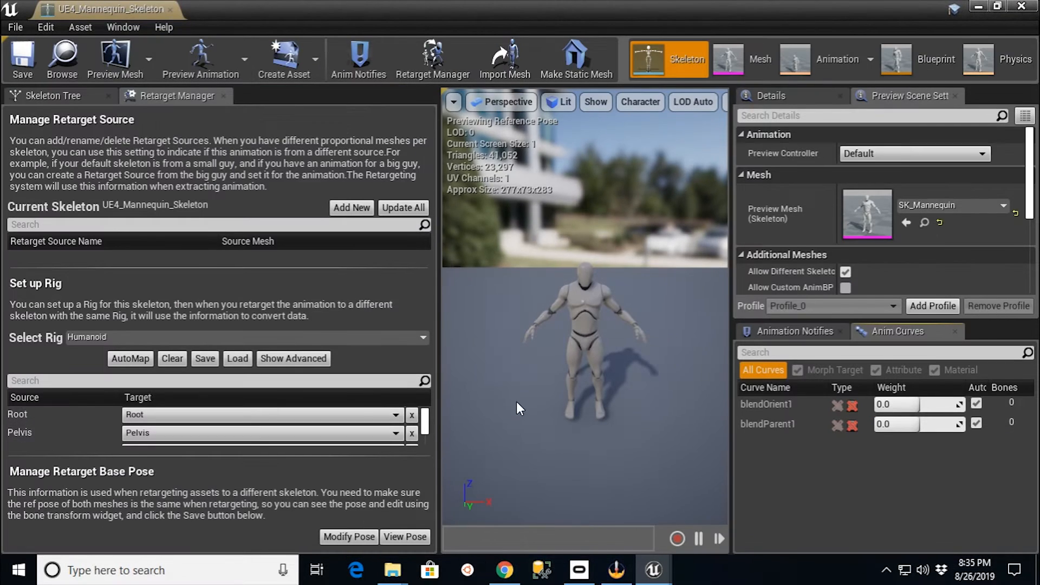
click(398, 541)
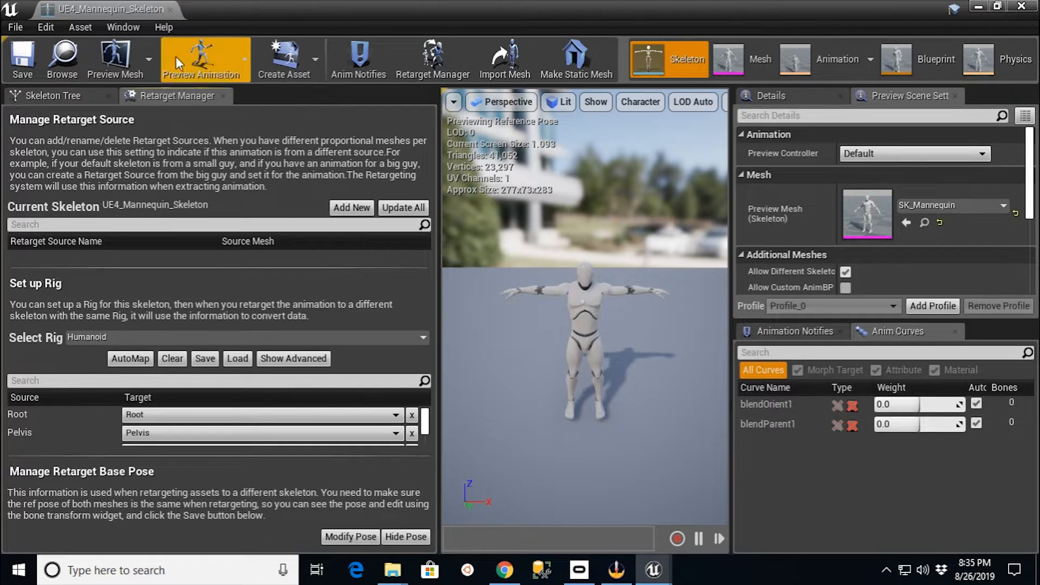
click(170, 9)
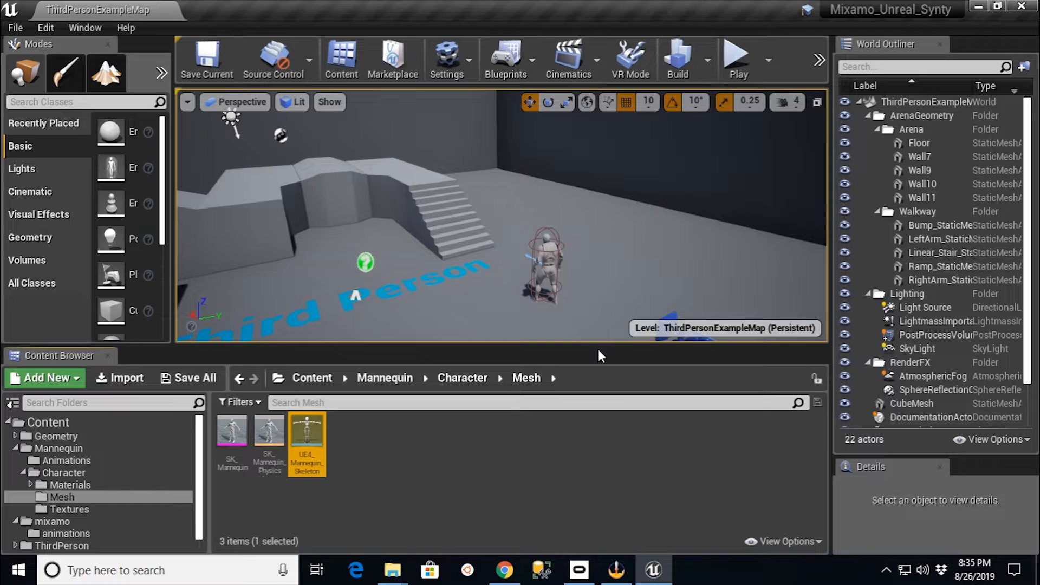
Step: Enlarge the Content Browser, tidy the folder tree, and review the animations in mixamo/animations and Mannequin/Animations
drag(597, 346, 607, 278)
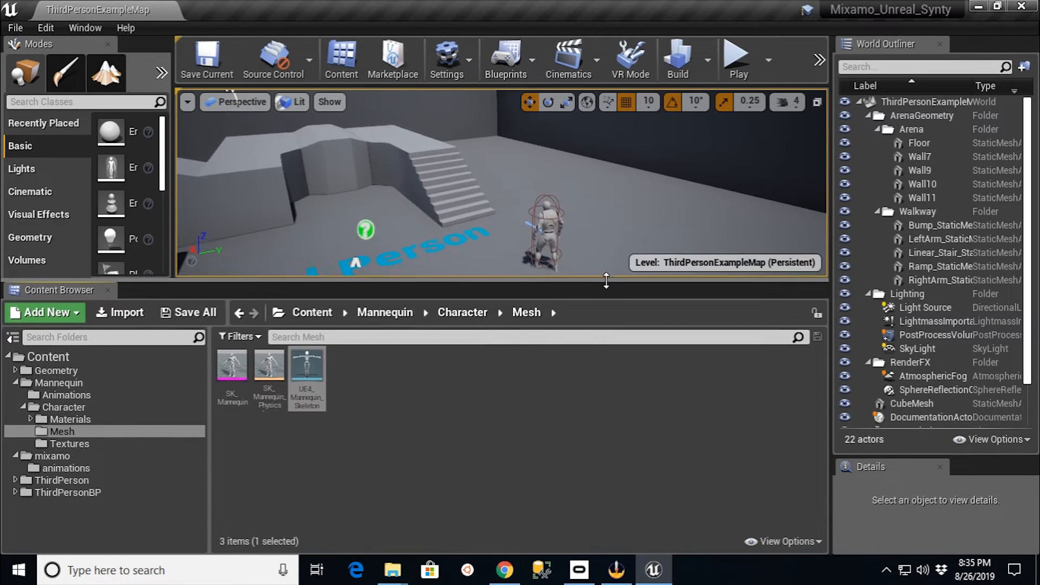
click(23, 407)
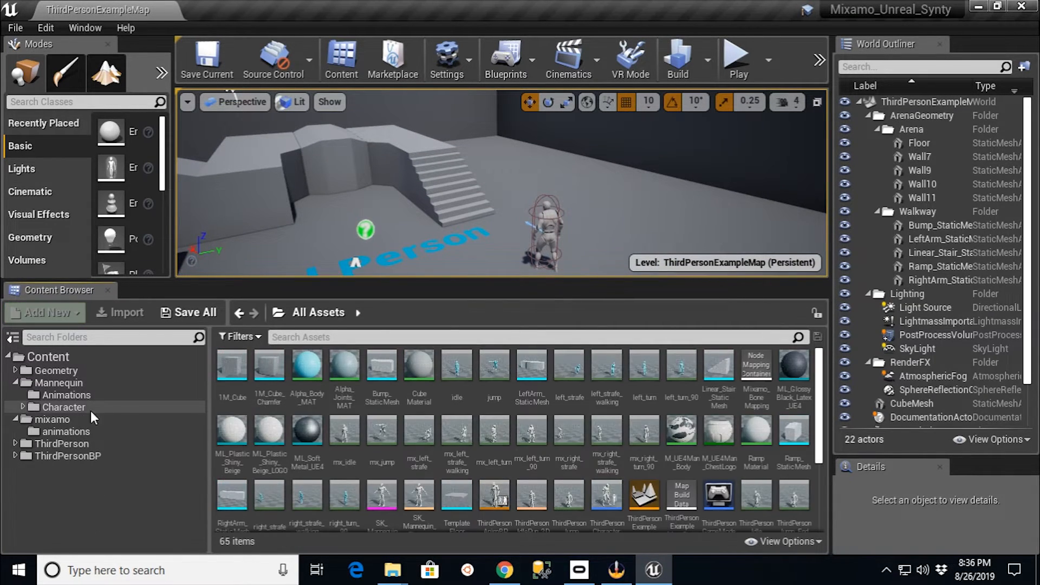
click(15, 383)
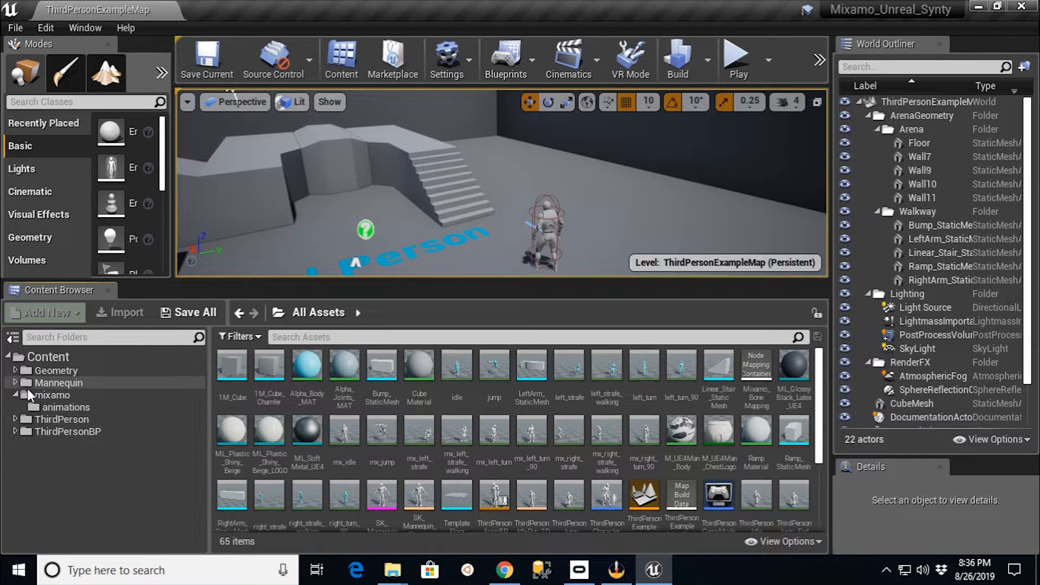
click(17, 394)
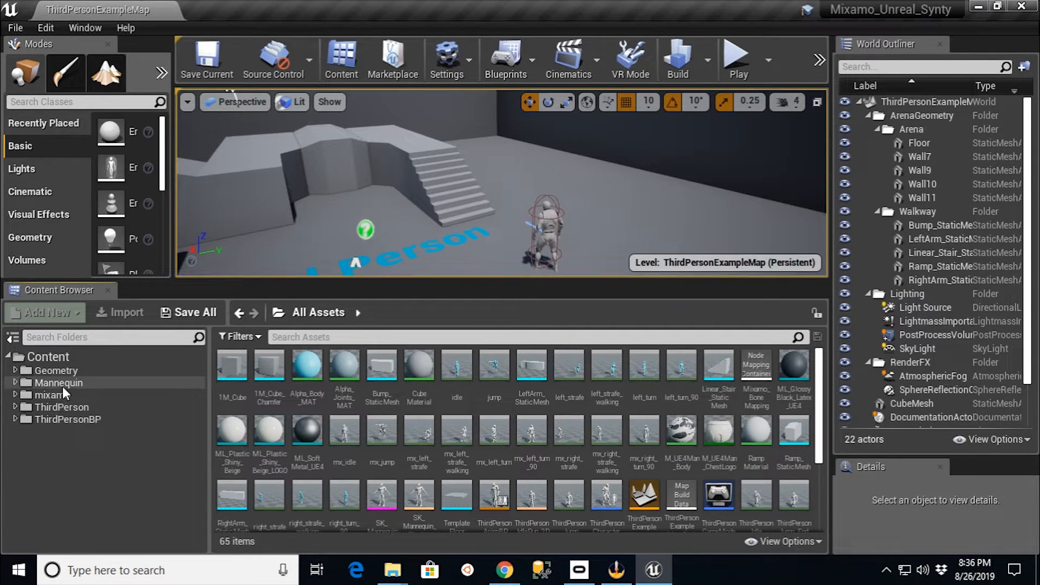
click(16, 395)
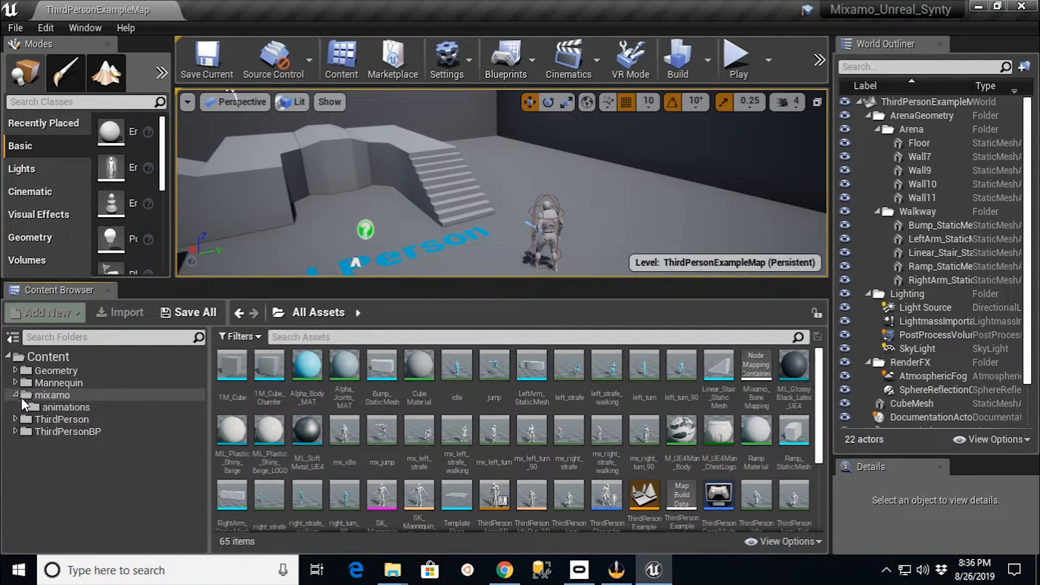
click(44, 407)
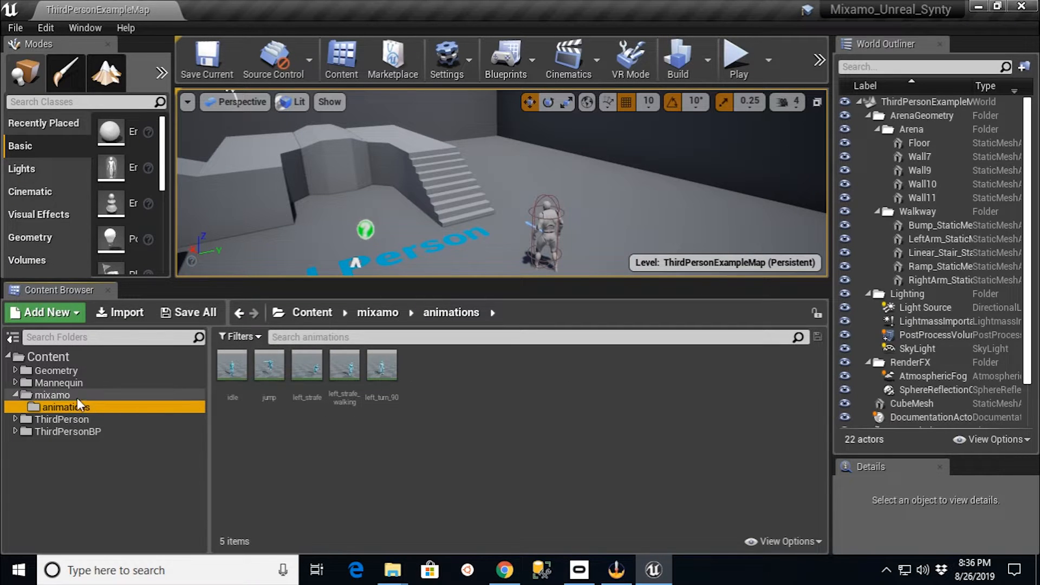
click(15, 395)
click(15, 382)
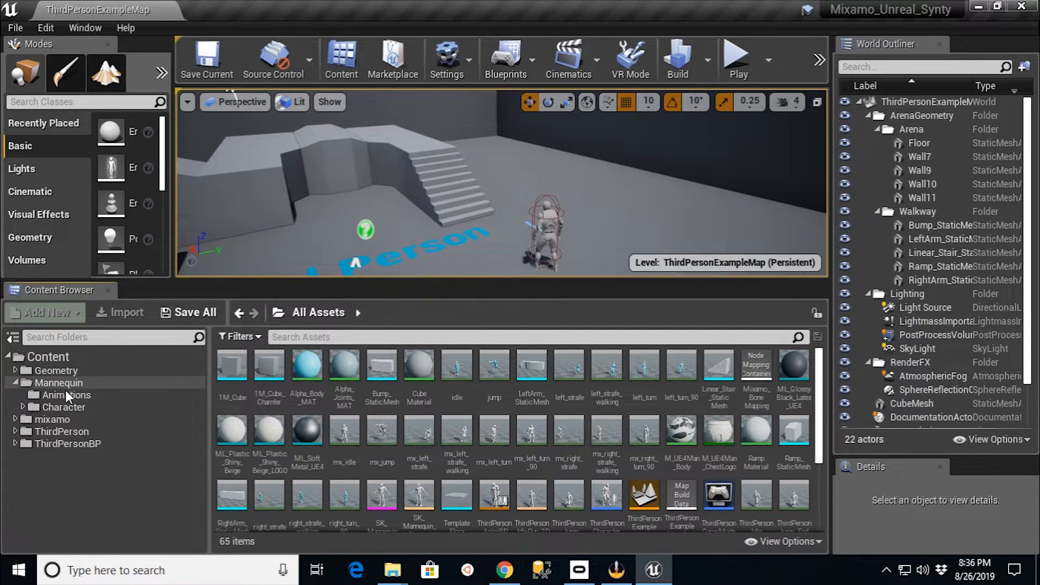
click(46, 397)
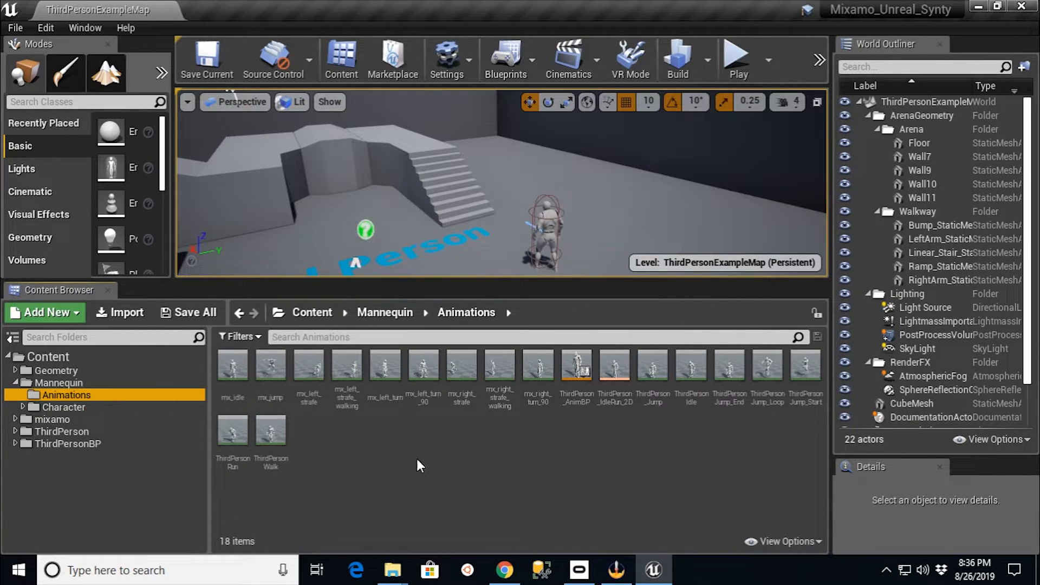
Step: Switch to File Explorer and copy the PolygonFantasyCharacters folder from the Content folder of Polygon_FantasyCharacters_Unreal_4_14 inside Downloads/POLYGON_FantasyCharacters_Pack
mouse_move(395, 573)
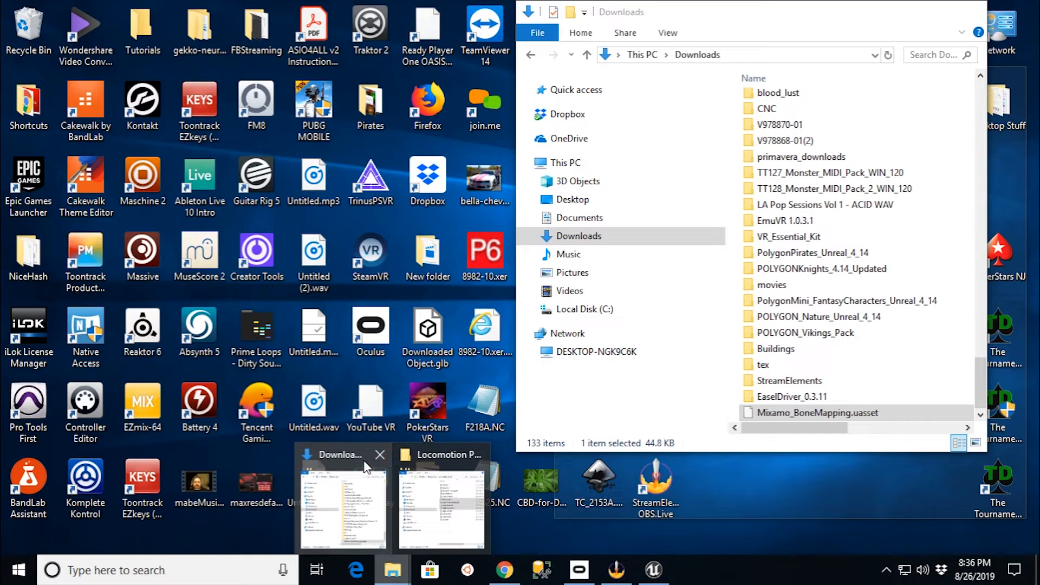
click(338, 493)
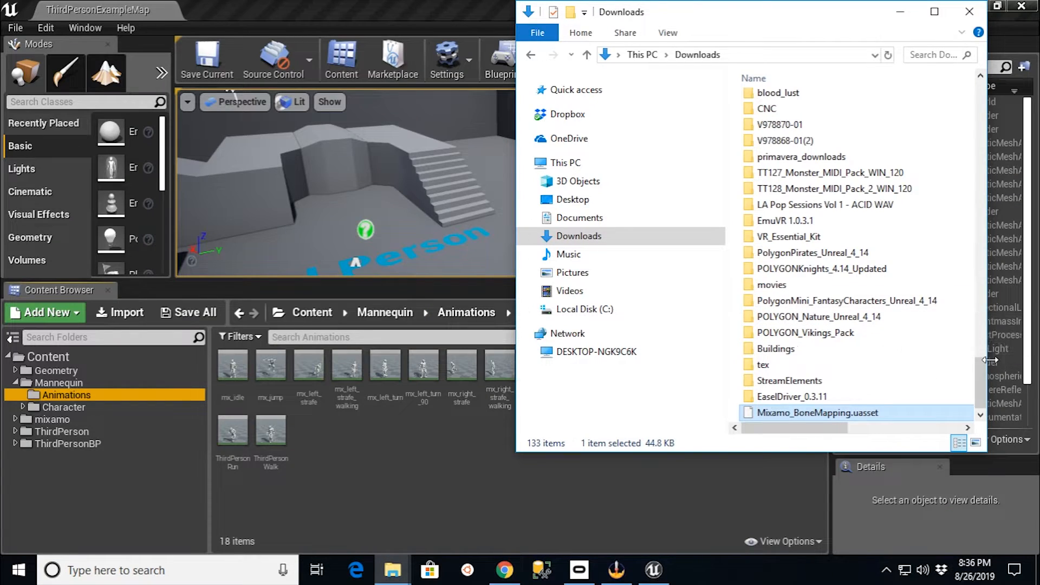
scroll(823, 357, up, 7)
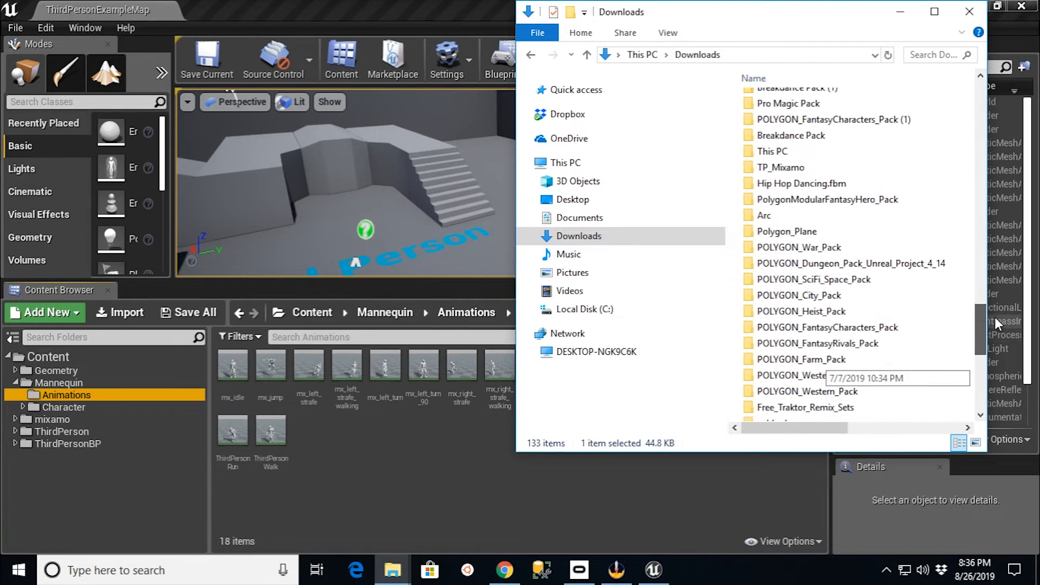
double_click(829, 328)
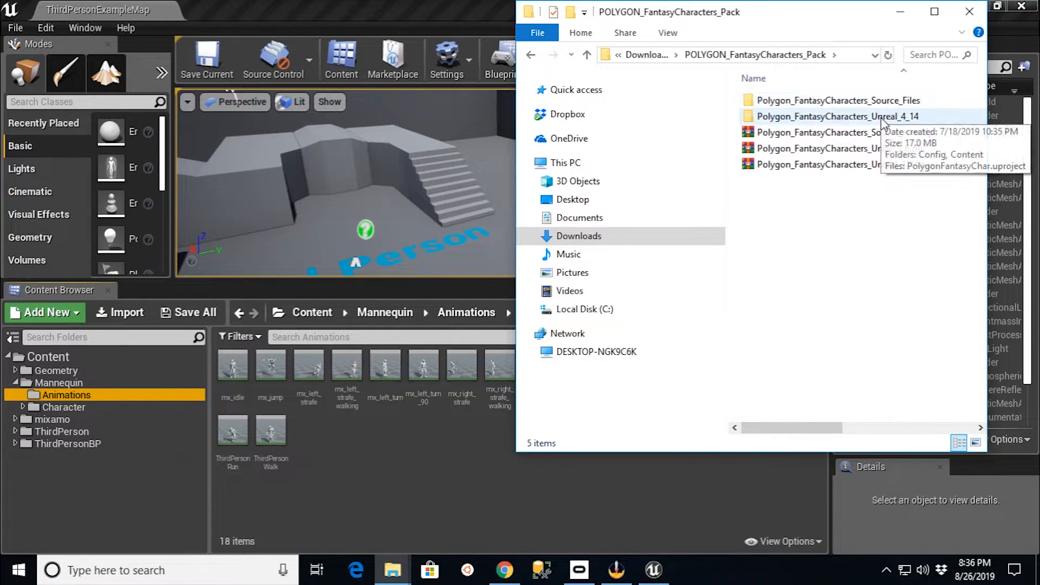
double_click(772, 116)
double_click(773, 116)
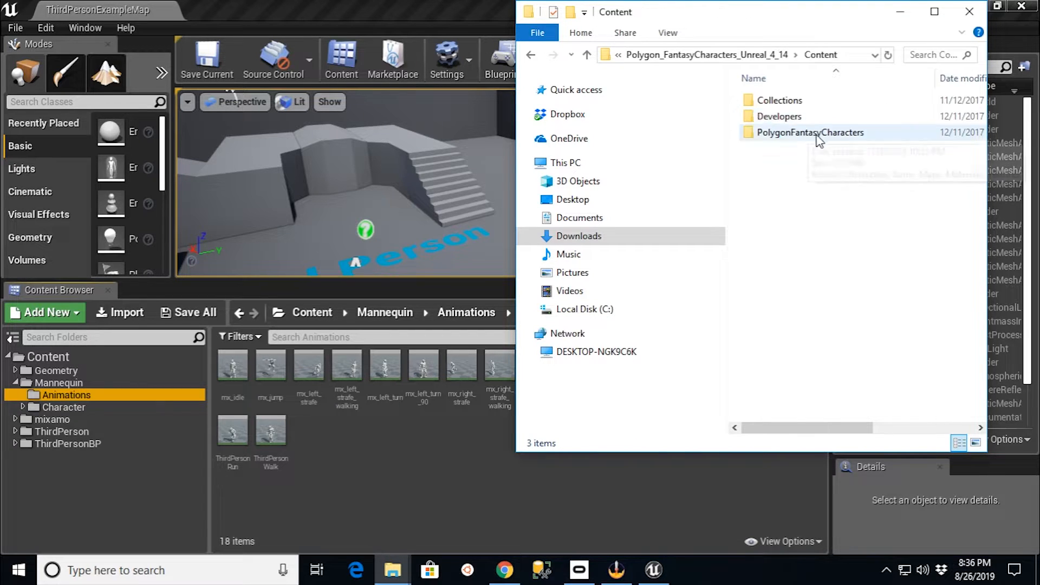
click(806, 135)
right_click(811, 143)
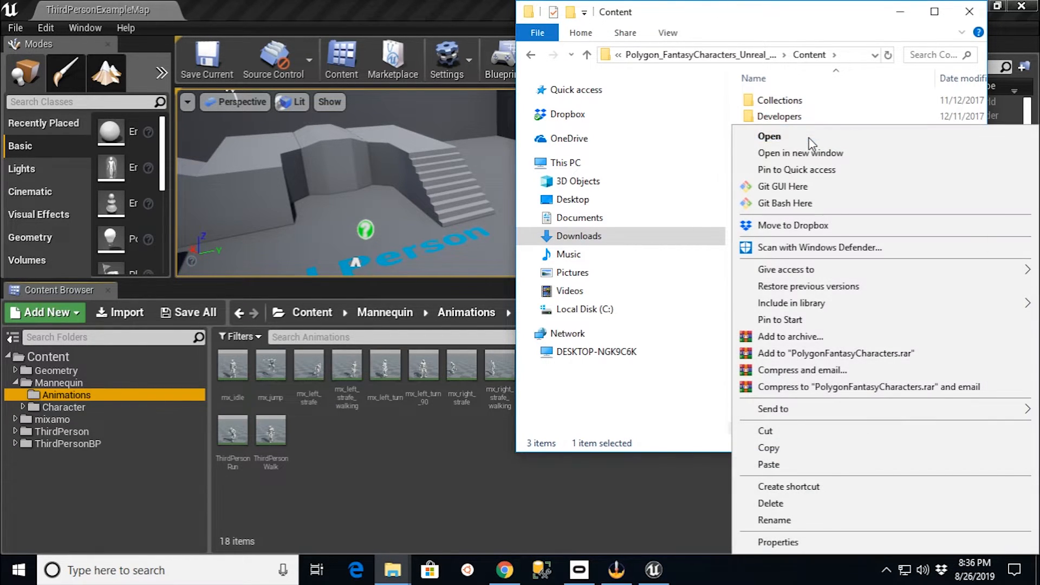
click(782, 447)
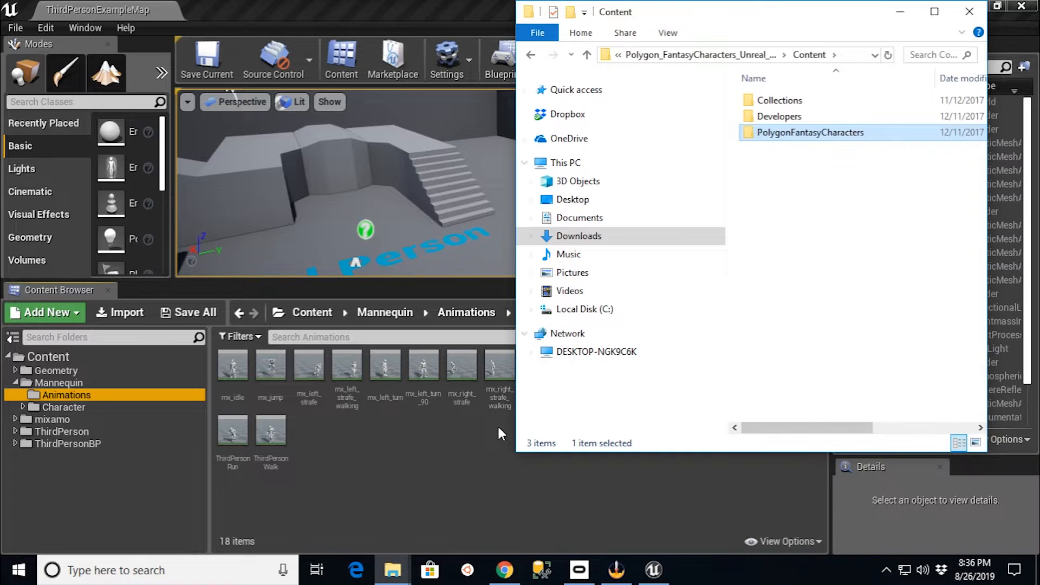
Step: Show the Unreal project's Content folder in File Explorer, paste the PolygonFantasyCharacters folder there, and close the Explorer window
click(92, 357)
right_click(92, 357)
click(138, 93)
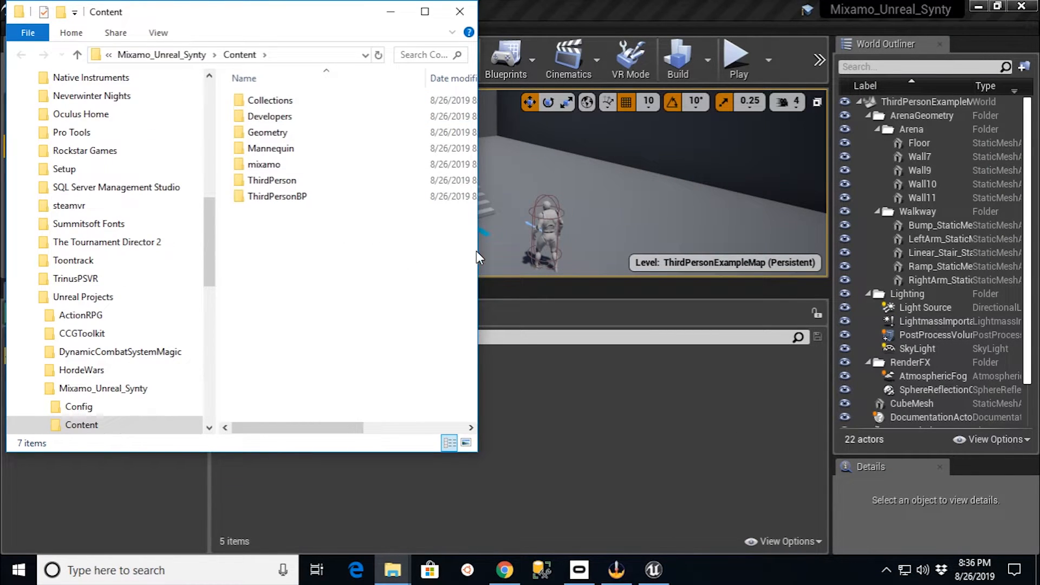
drag(477, 251, 889, 253)
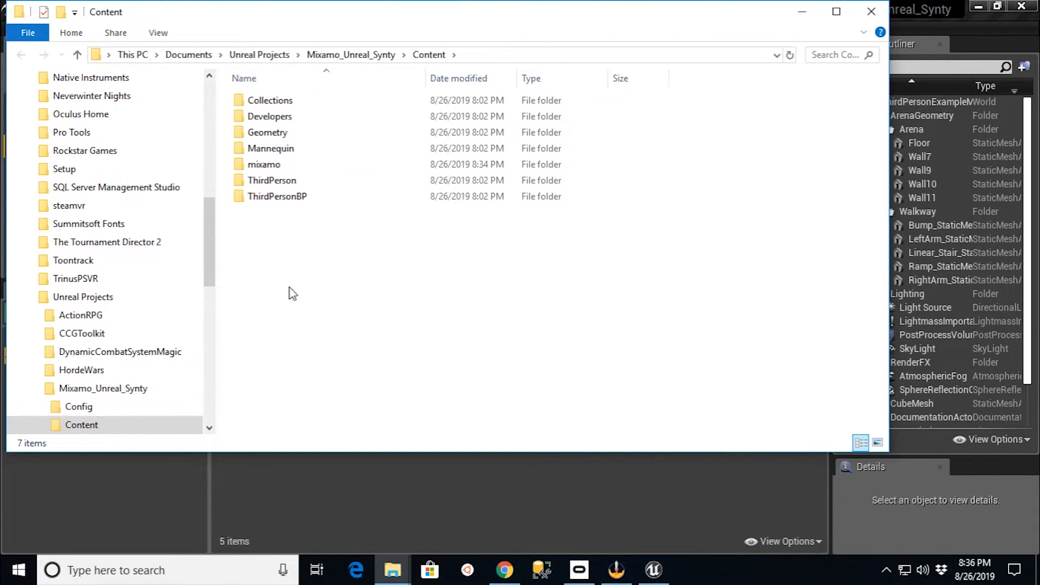
right_click(265, 247)
click(330, 351)
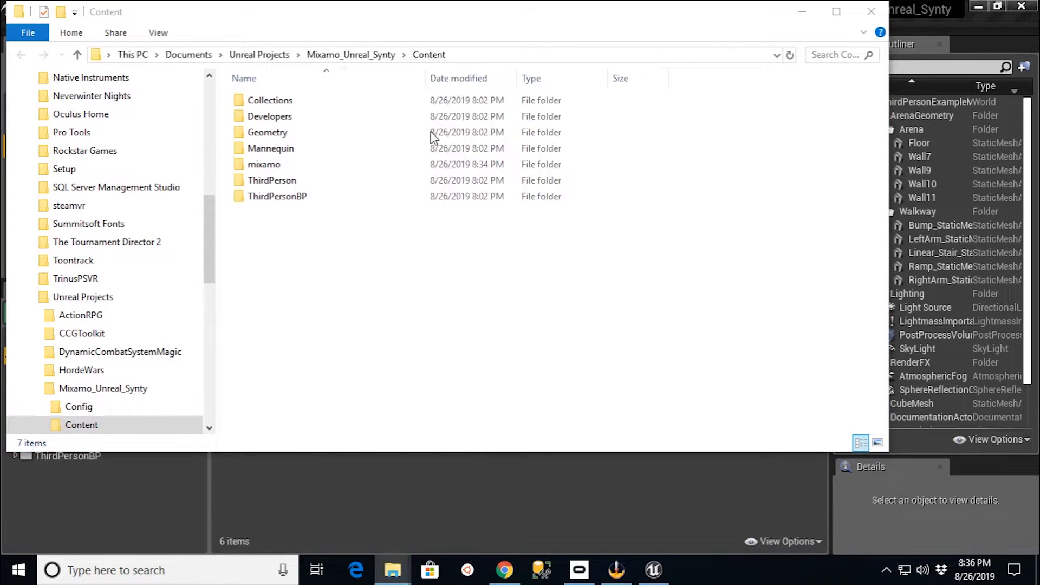
click(868, 16)
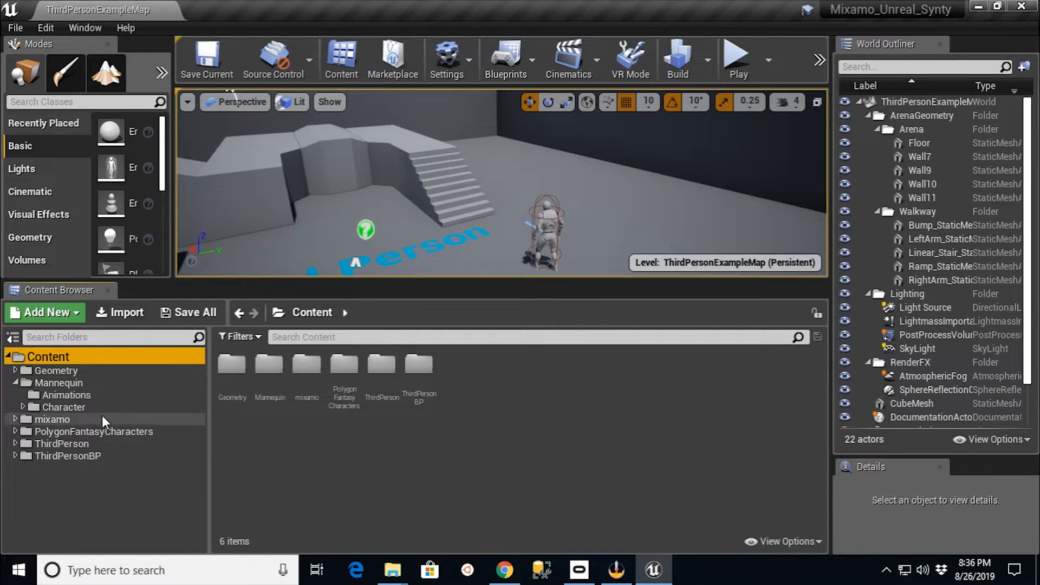
Step: Open the SK_Character_Fantasy_Skeleton asset from PolygonFantasyCharacters/Characters
click(16, 431)
click(47, 444)
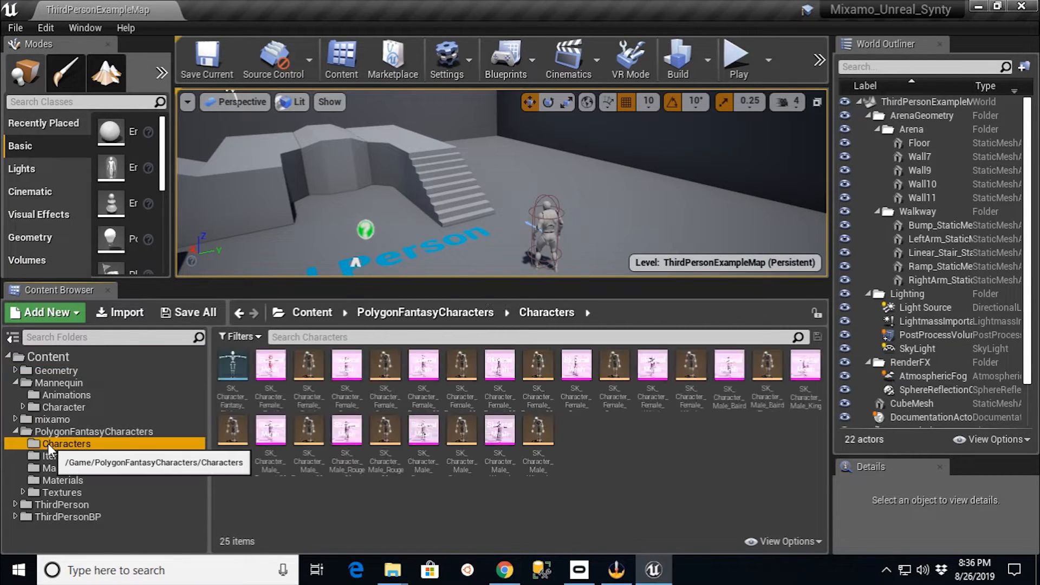
click(233, 368)
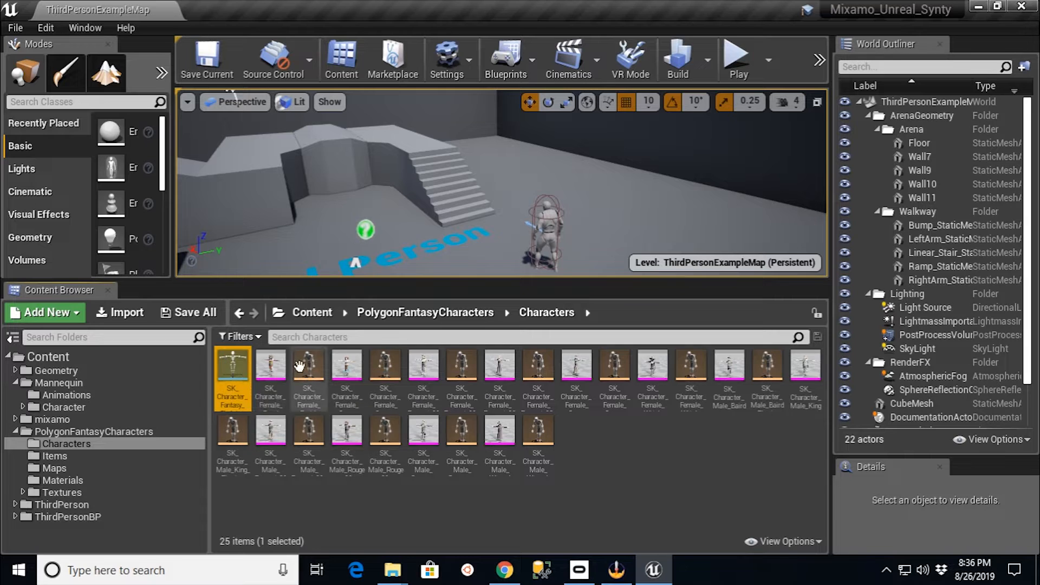
double_click(233, 373)
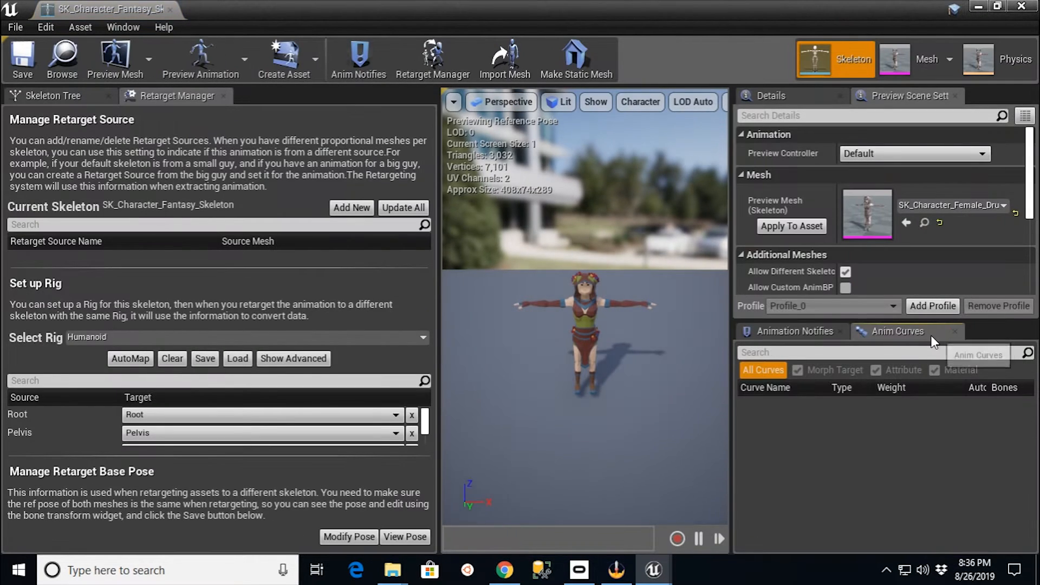
Step: Set the skeleton's preview mesh to SK_Character_Male_King, apply it to the asset, and close the skeleton editor
click(111, 75)
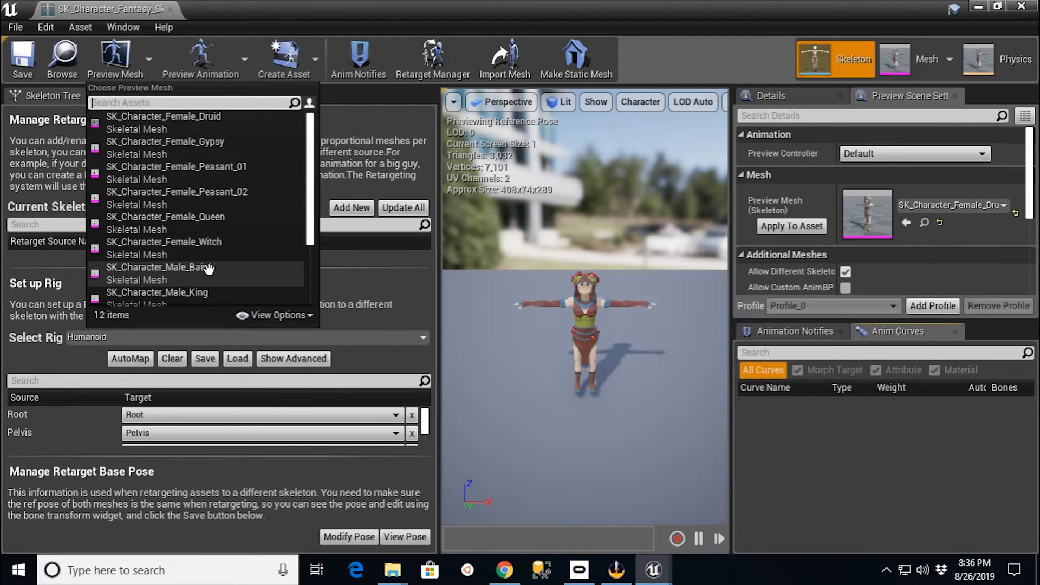
click(211, 295)
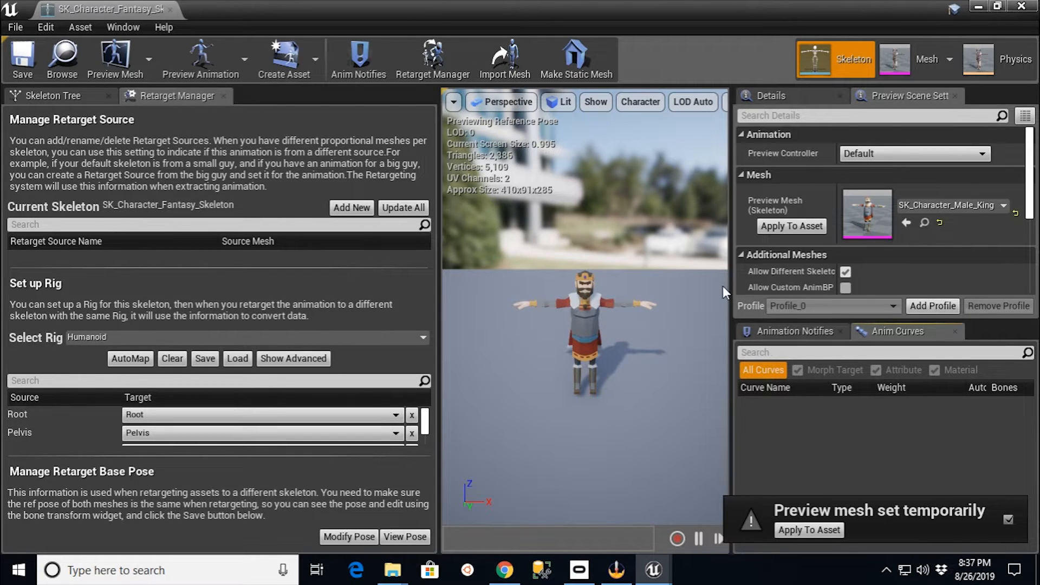
click(783, 226)
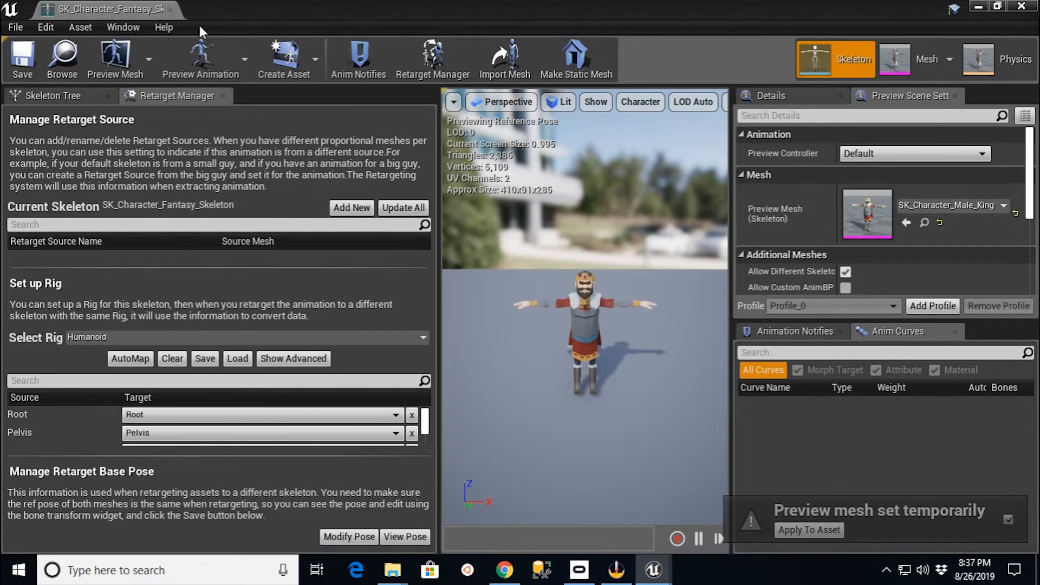
click(170, 9)
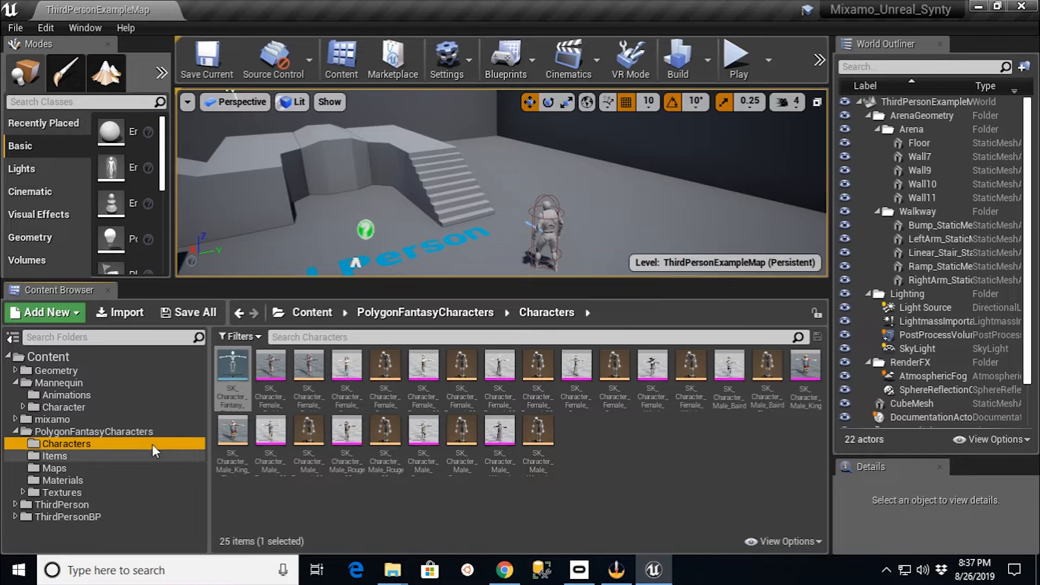
Step: Create a new folder named Animations inside PolygonFantasyCharacters
click(65, 431)
right_click(65, 434)
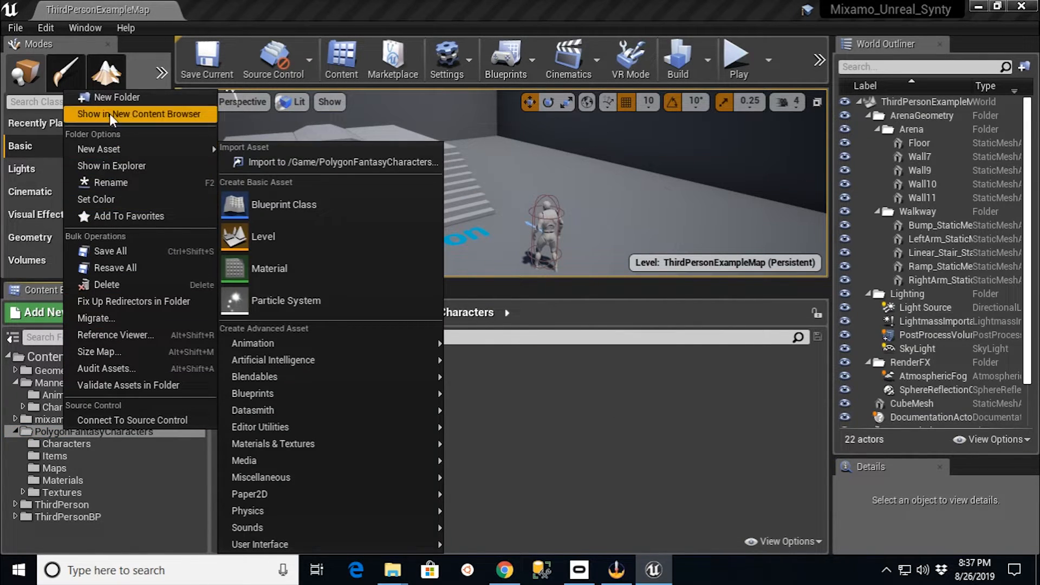
click(111, 98)
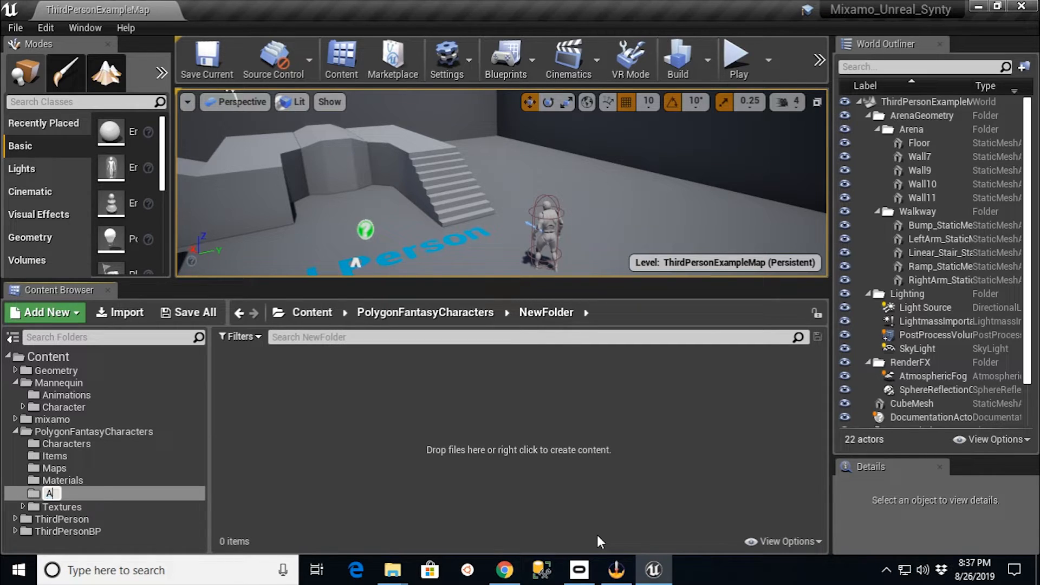
key(Return)
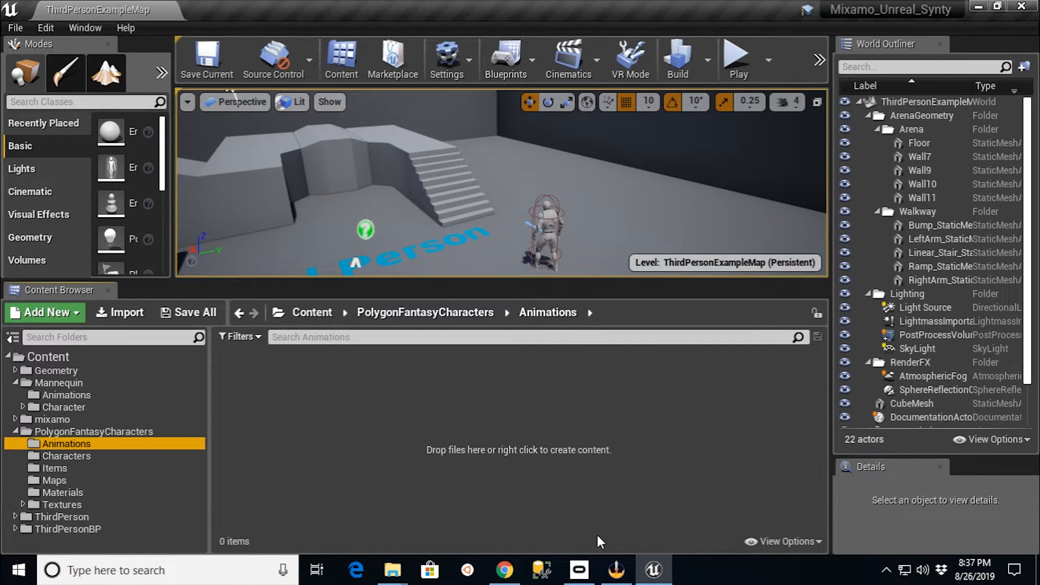
Step: Start Duplicate Anim Assets and Retarget for all Mannequin/Animations assets except ThirdPerson_AnimBP and ThirdPerson_IdleRun_2D
click(47, 393)
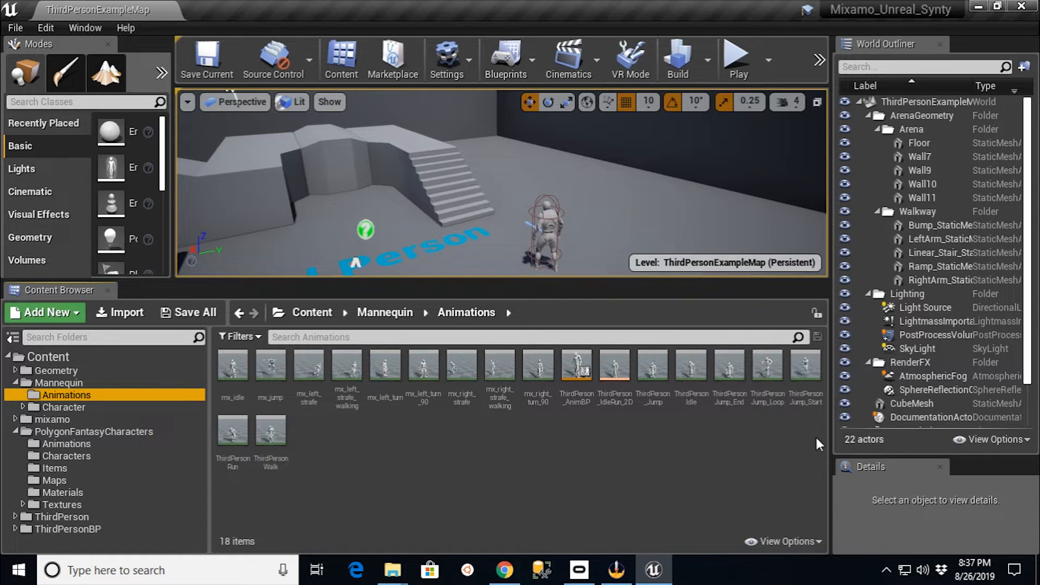
click(233, 367)
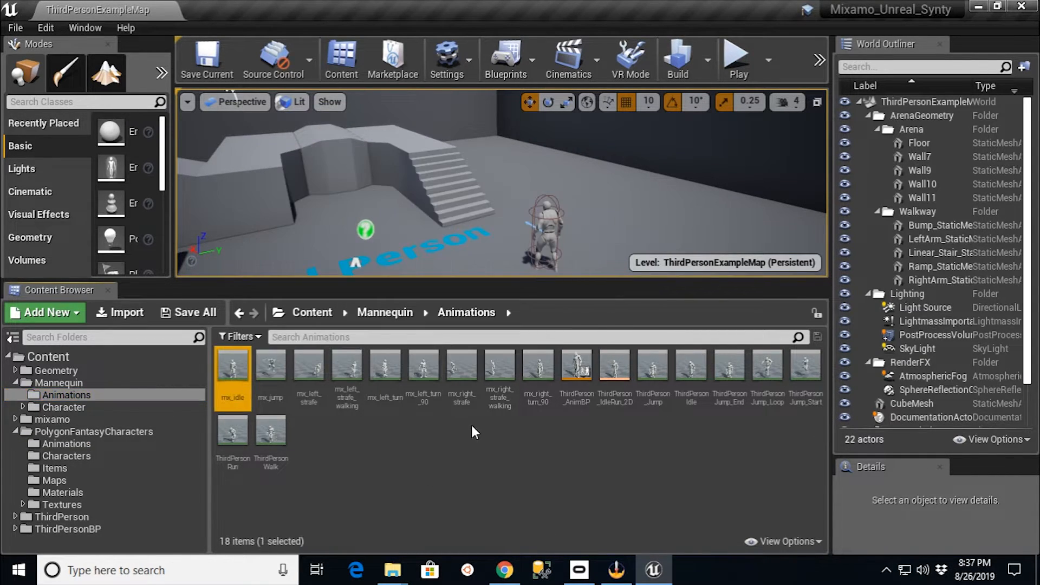
shift+click(271, 432)
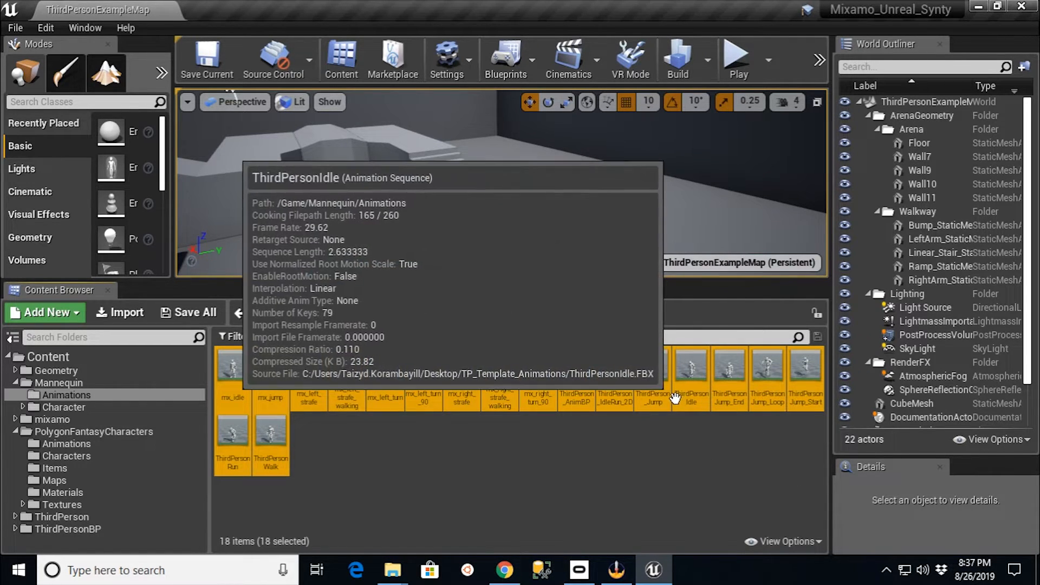
ctrl+click(579, 370)
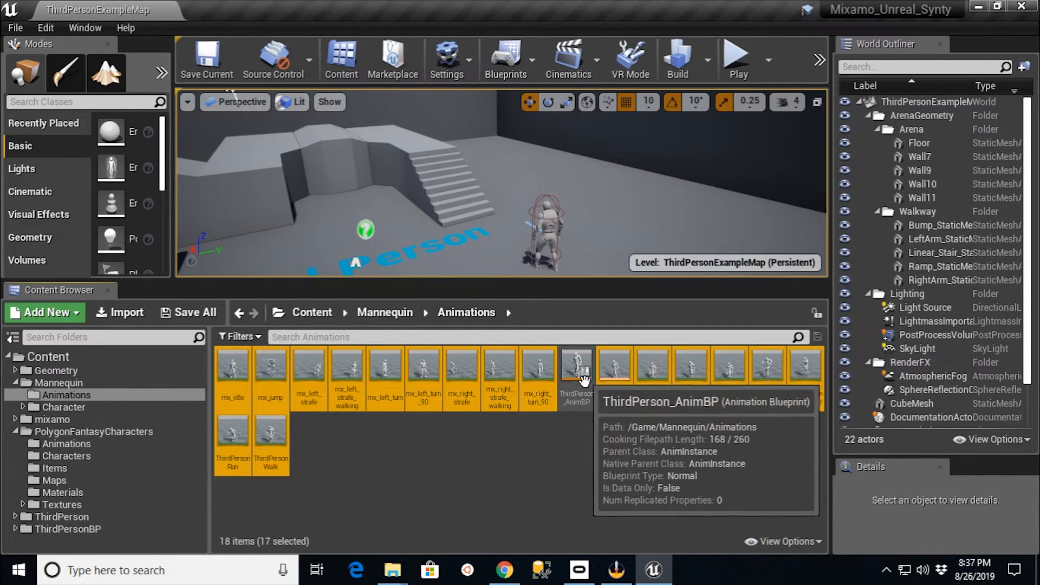
ctrl+click(616, 369)
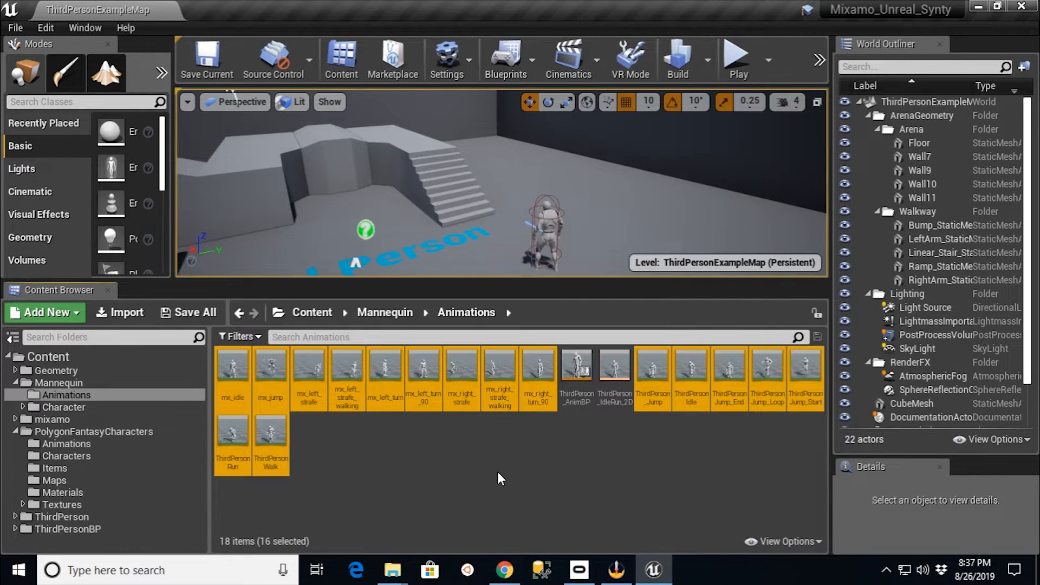
right_click(281, 430)
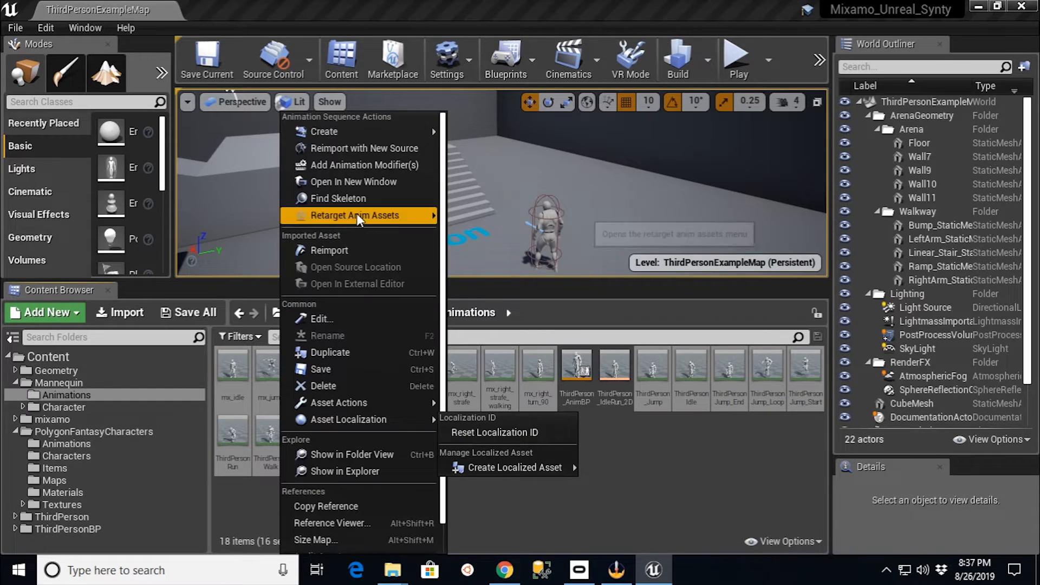
mouse_move(357, 216)
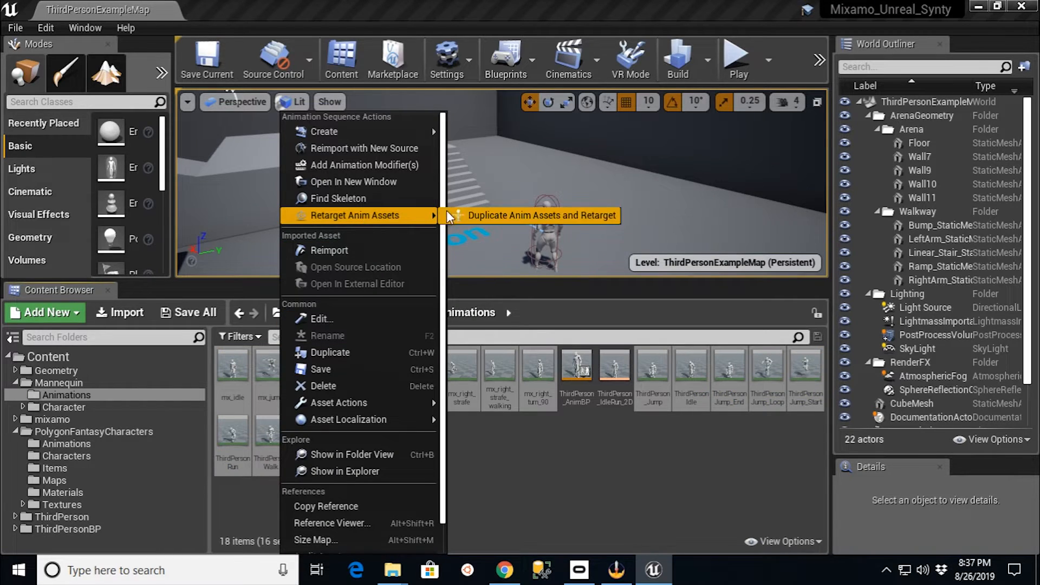
click(511, 217)
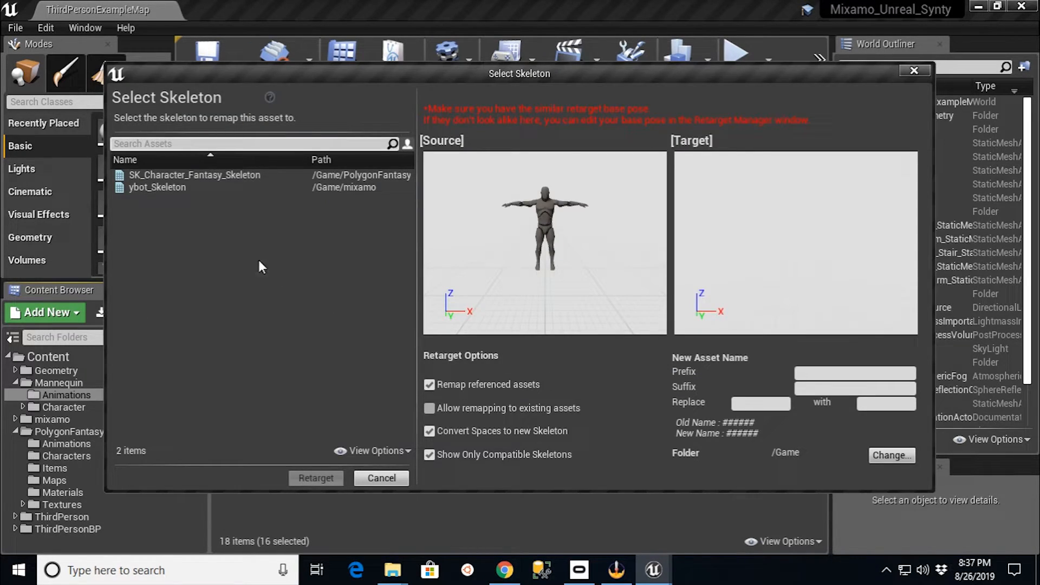
Step: Retarget to SK_Character_Fantasy_Skeleton with prefix Synty_, storing the new assets in PolygonFantasyCharacters/Animations
click(196, 175)
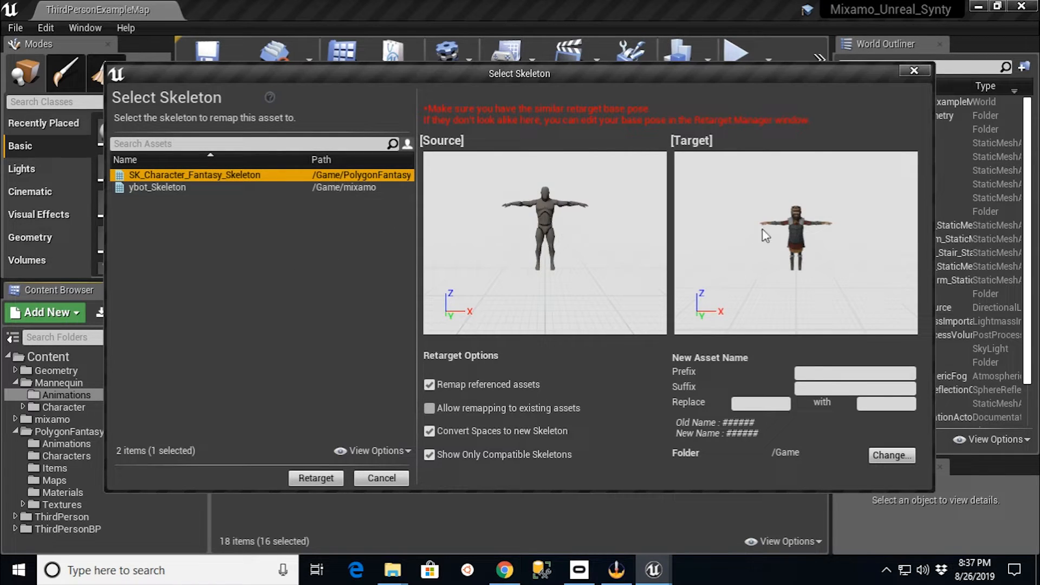
click(818, 374)
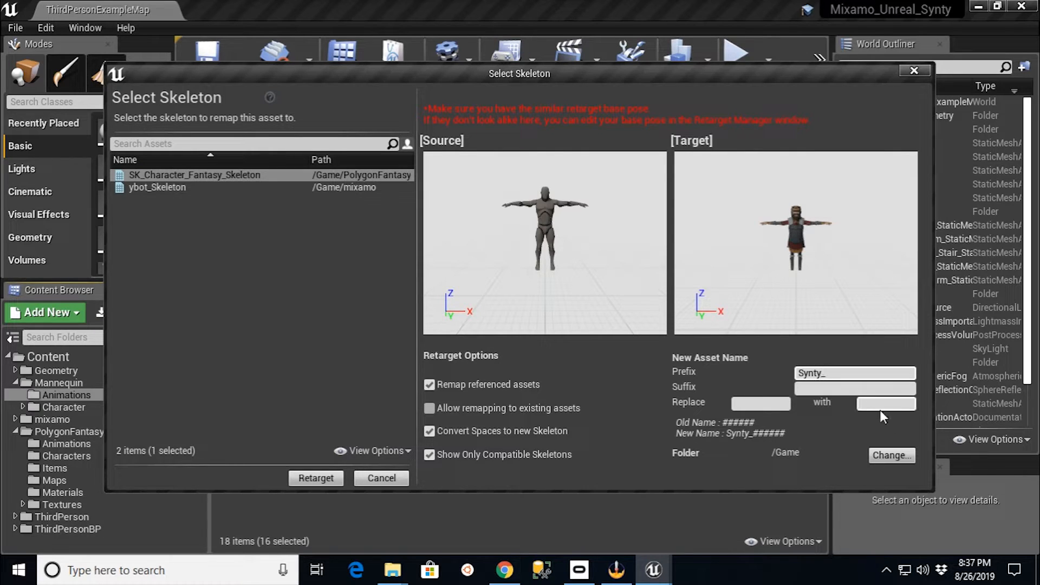
click(891, 455)
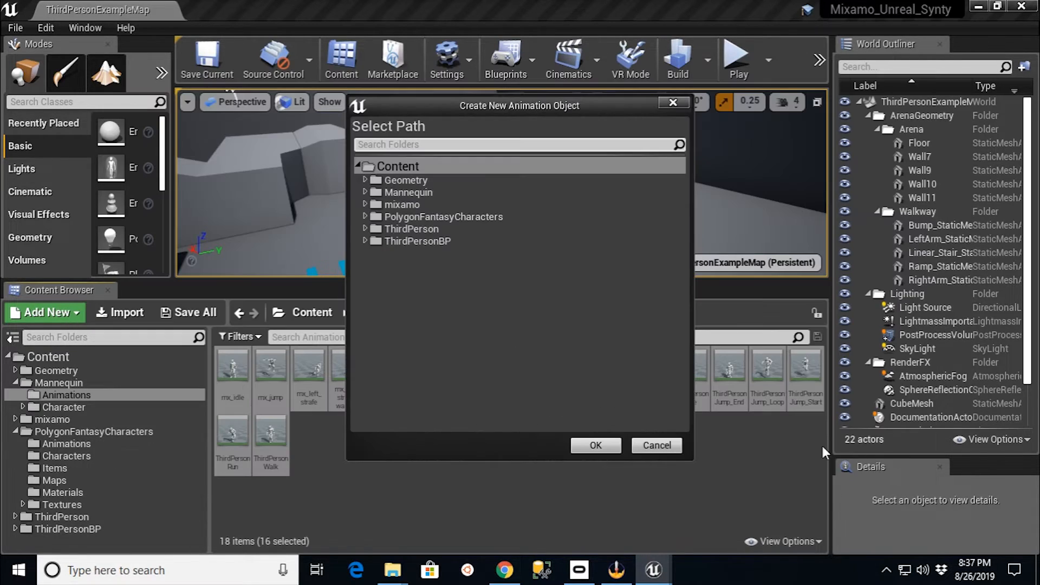
click(364, 217)
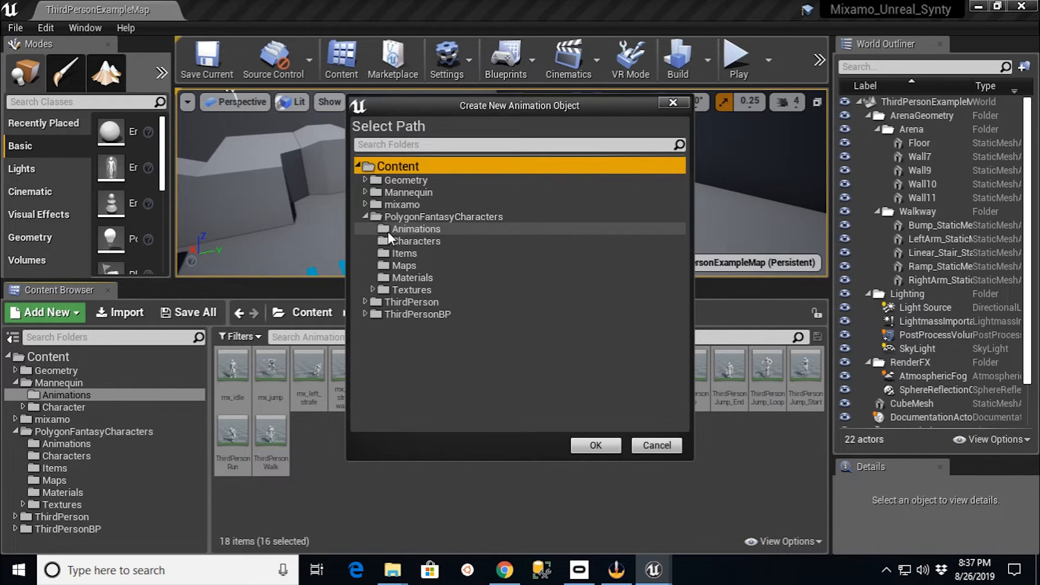
click(385, 228)
click(598, 443)
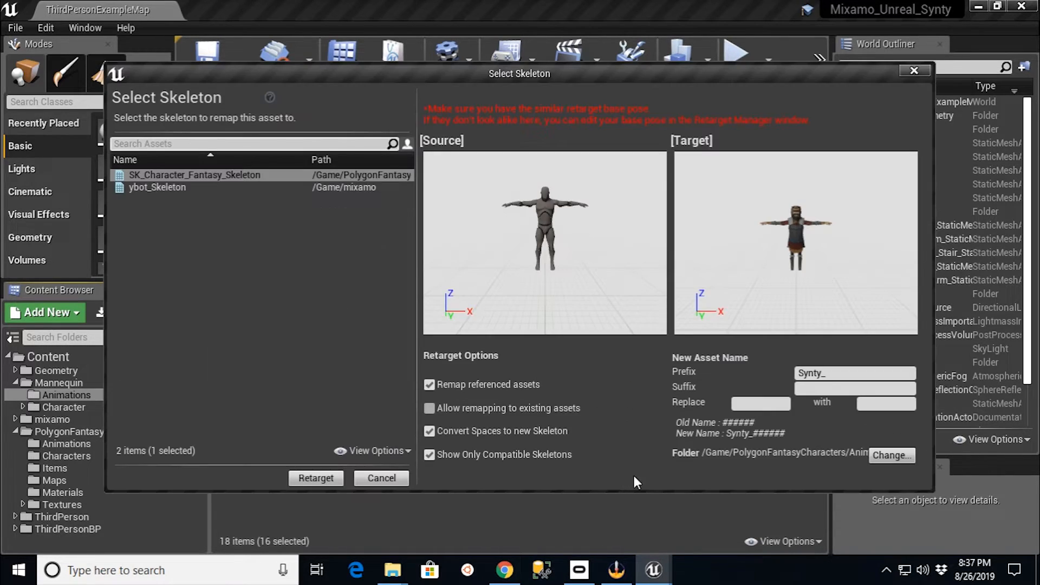
click(324, 479)
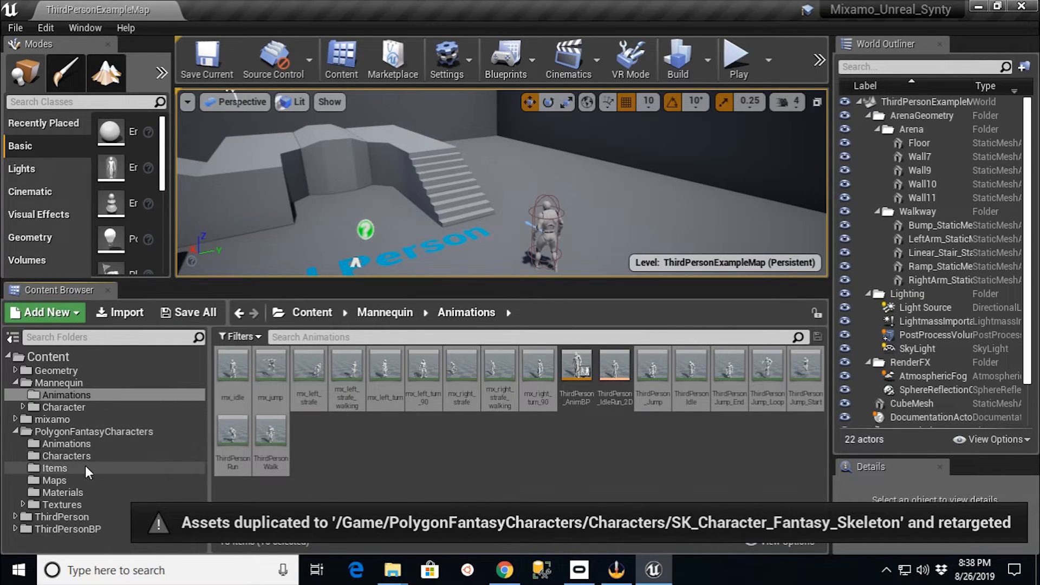
Step: Open PolygonFantasyCharacters/Animations and save all the retargeted Synty_ animations
click(66, 443)
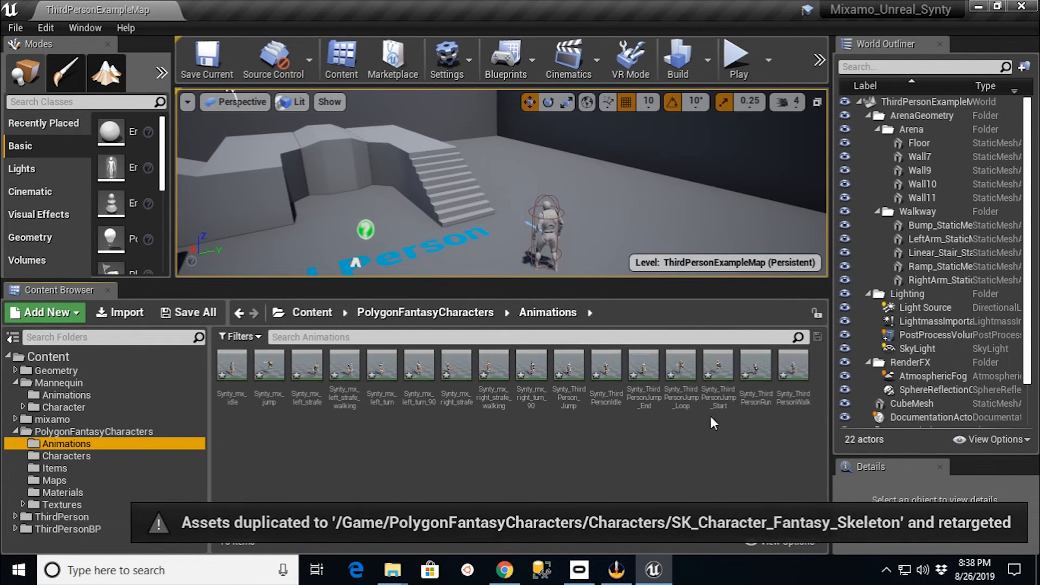
click(190, 314)
click(656, 424)
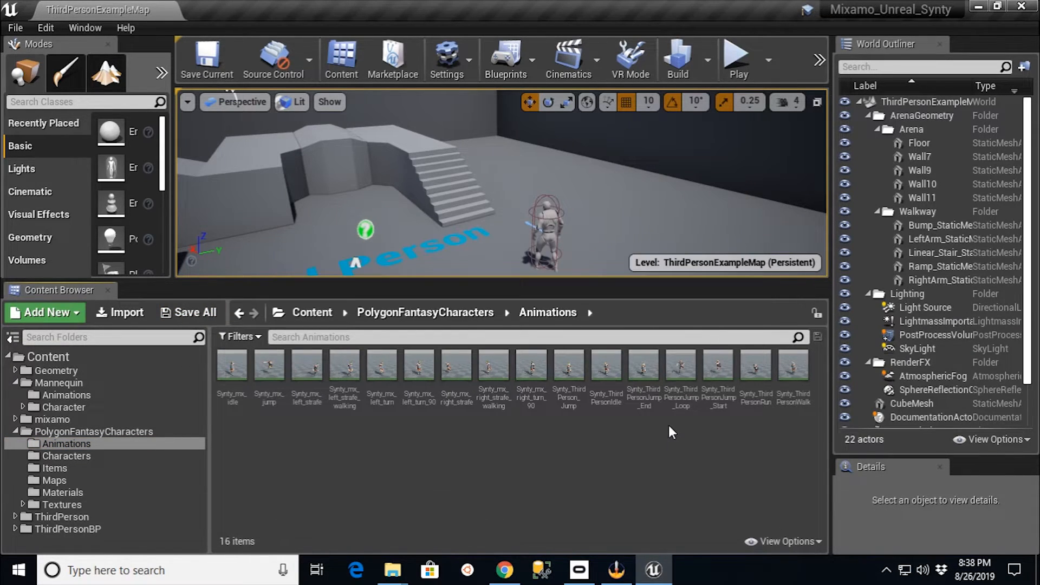
Step: Preview the retargeted Synty_mx_idle, left strafe, right strafe walking, jump end, jump loop and ThirdPersonRun animations on the king character
double_click(234, 368)
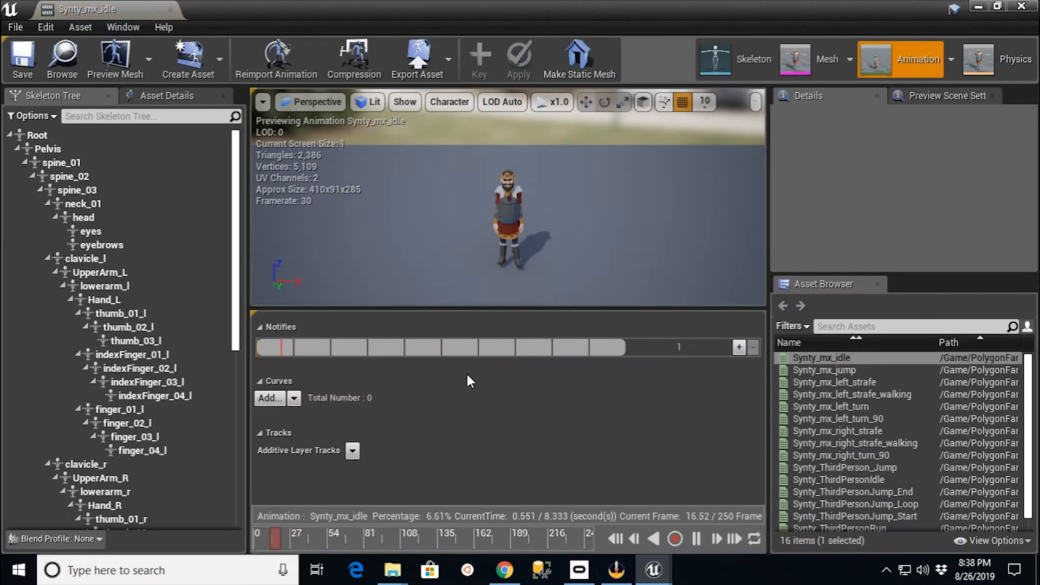
double_click(845, 381)
double_click(975, 443)
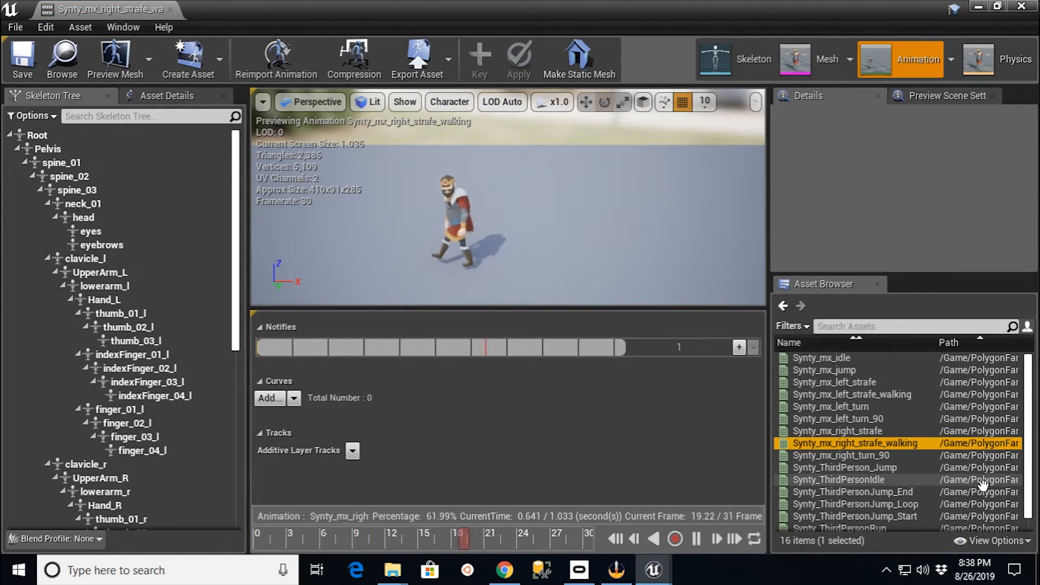
double_click(967, 492)
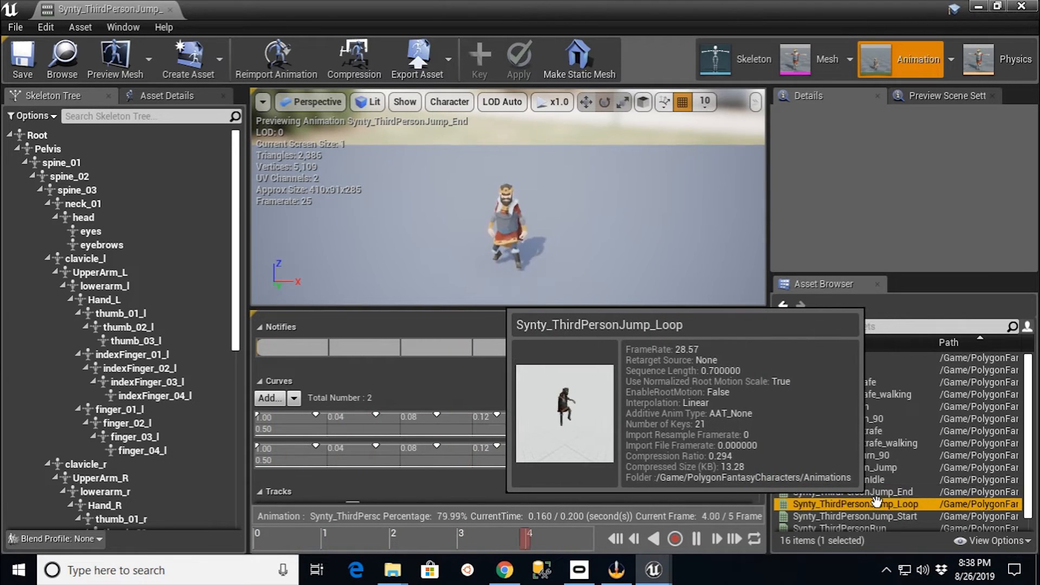
double_click(899, 504)
scroll(894, 489, down, 1)
double_click(870, 515)
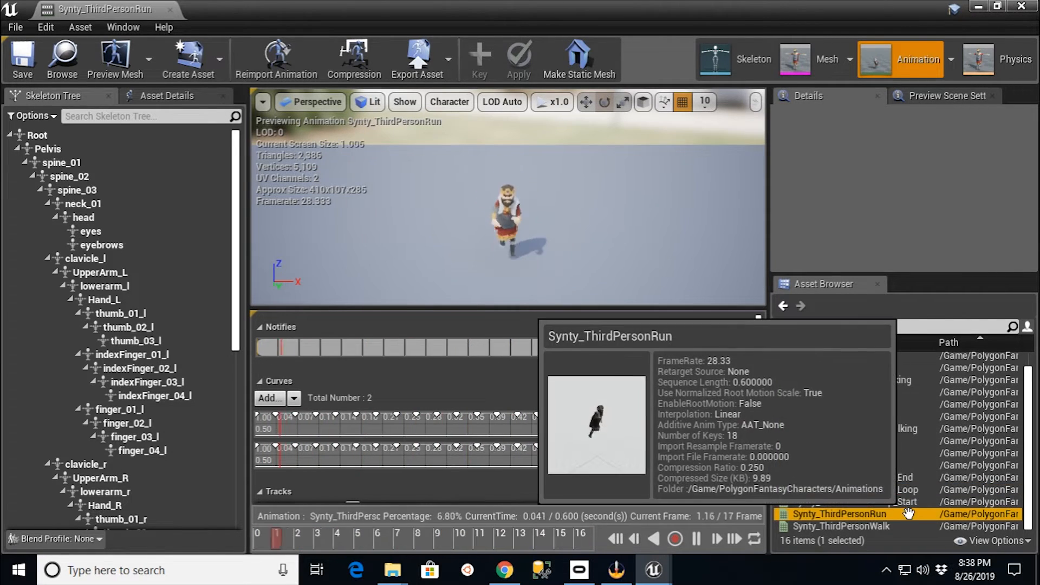
Step: Preview Synty_mx_left_turn and Synty_mx_left_strafe on the king character, and close the animation editor
click(869, 524)
double_click(866, 454)
double_click(846, 394)
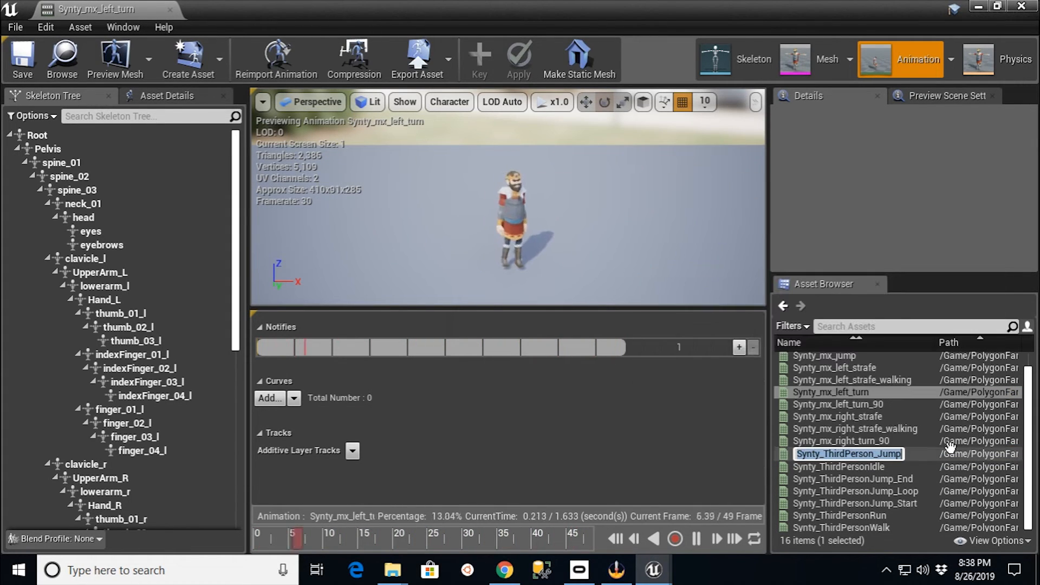
double_click(842, 367)
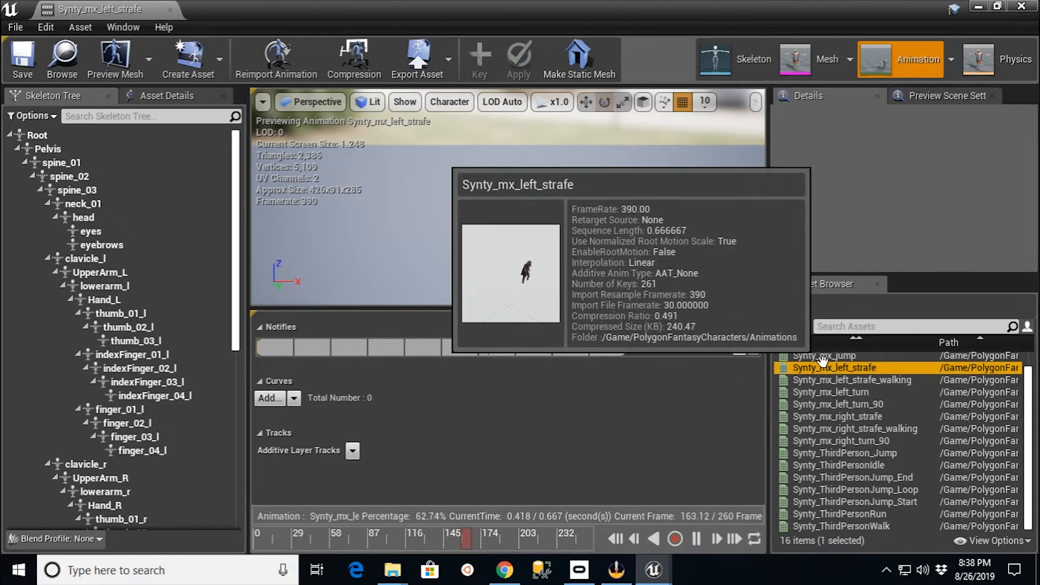
scroll(893, 434, up, 1)
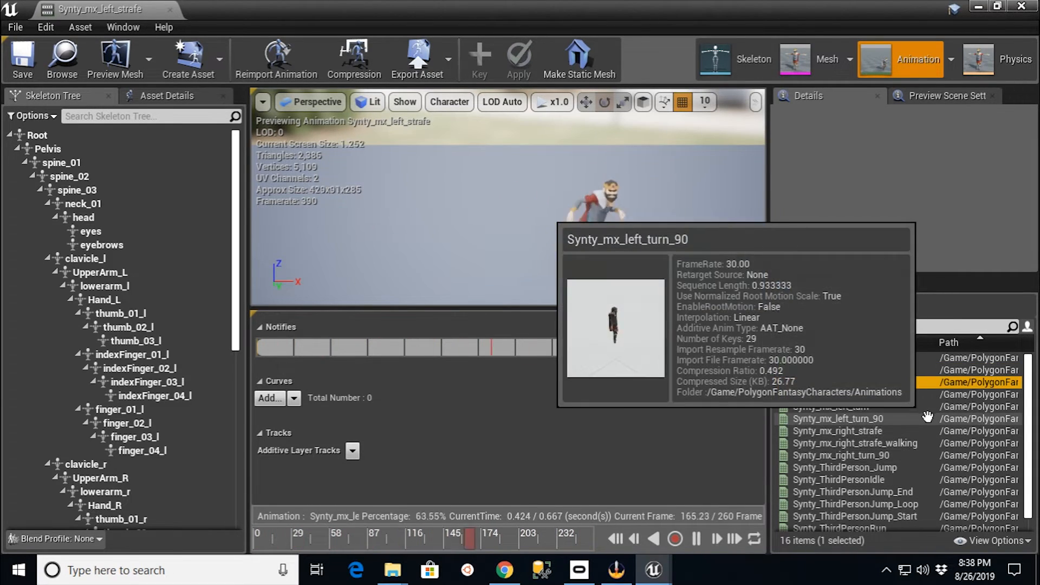
click(170, 9)
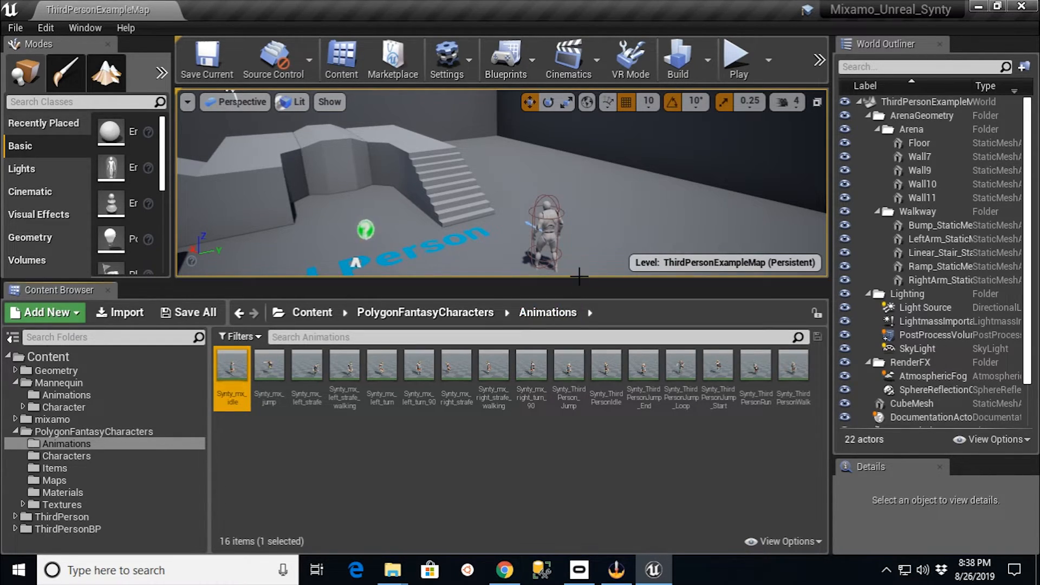
drag(578, 277, 578, 358)
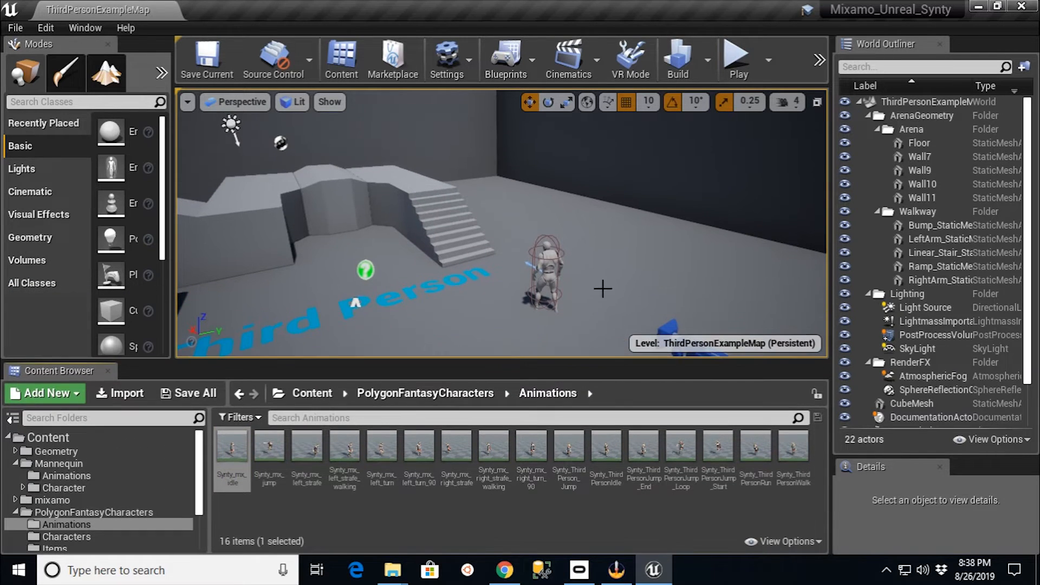
click(600, 282)
scroll(600, 283, up, 3)
mouse_move(600, 283)
right_down()
mouse_move(645, 309)
mouse_move(593, 279)
right_up()
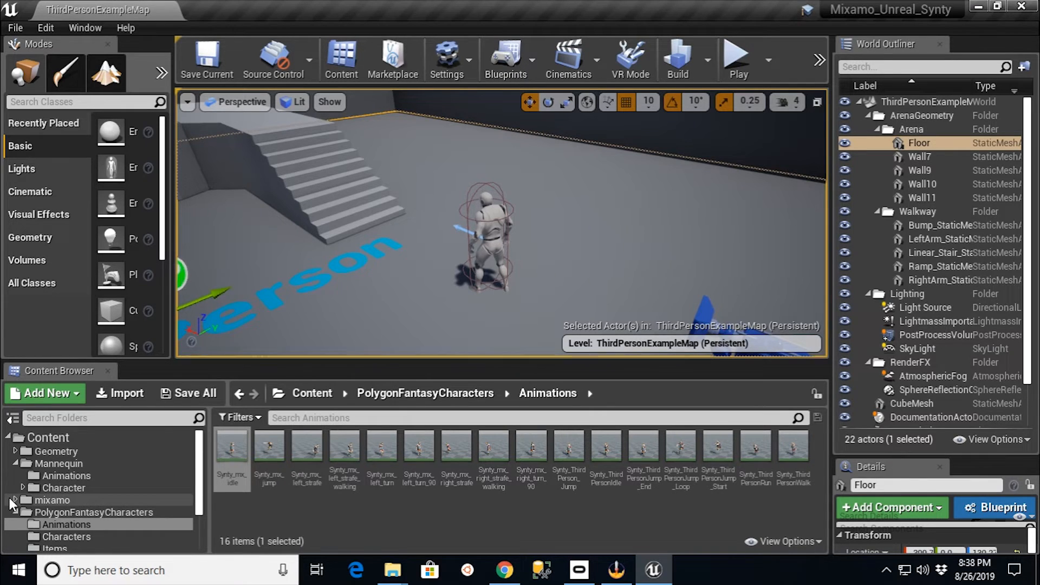
click(53, 500)
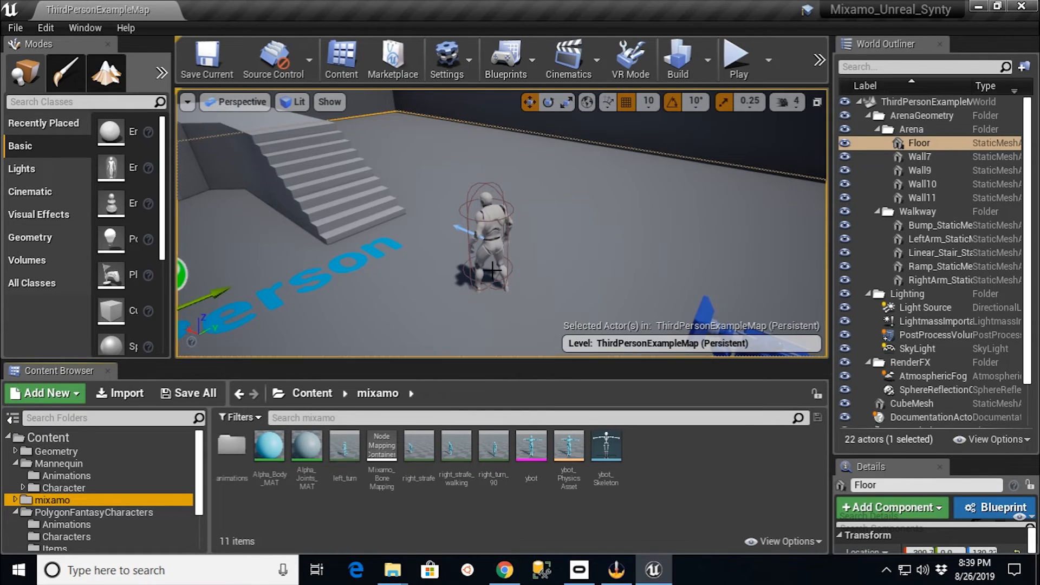
drag(498, 360, 520, 398)
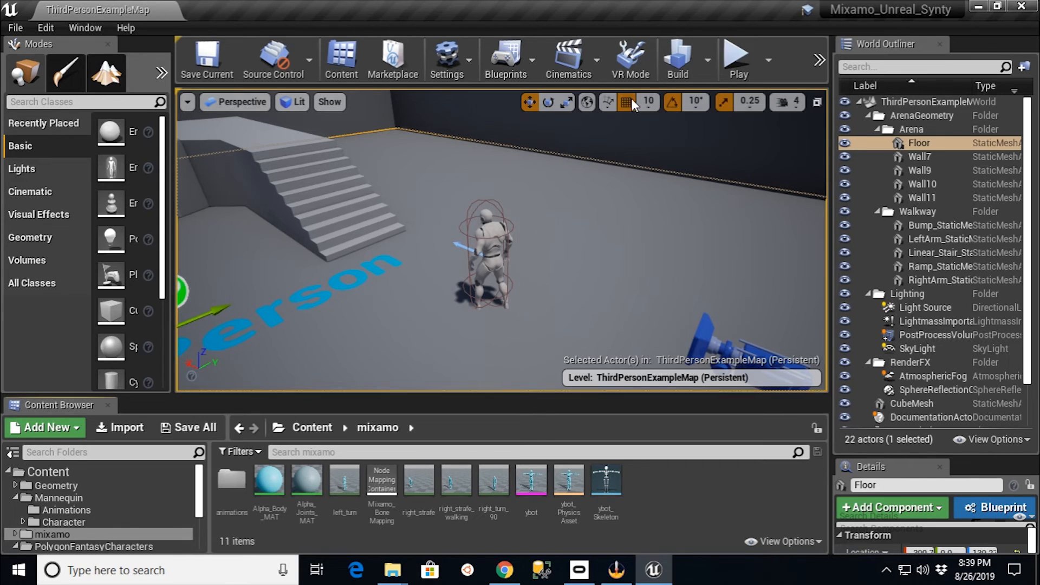
scroll(445, 332, up, 2)
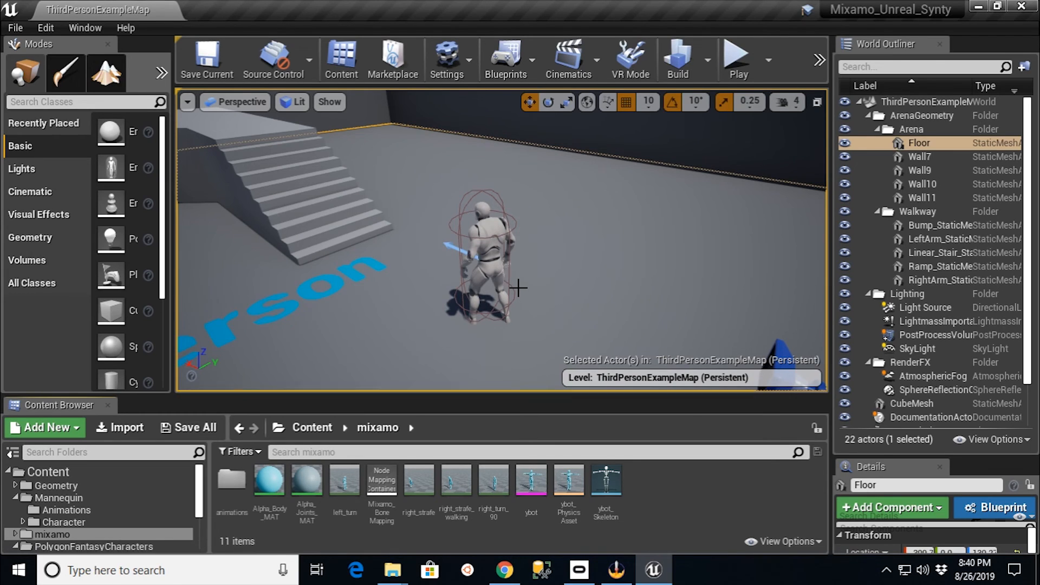
Step: Switch to Chrome and view the Mixamo page, the Skeleton_Retarget.xlsx sheet and the Google Drive Animation folder
click(513, 578)
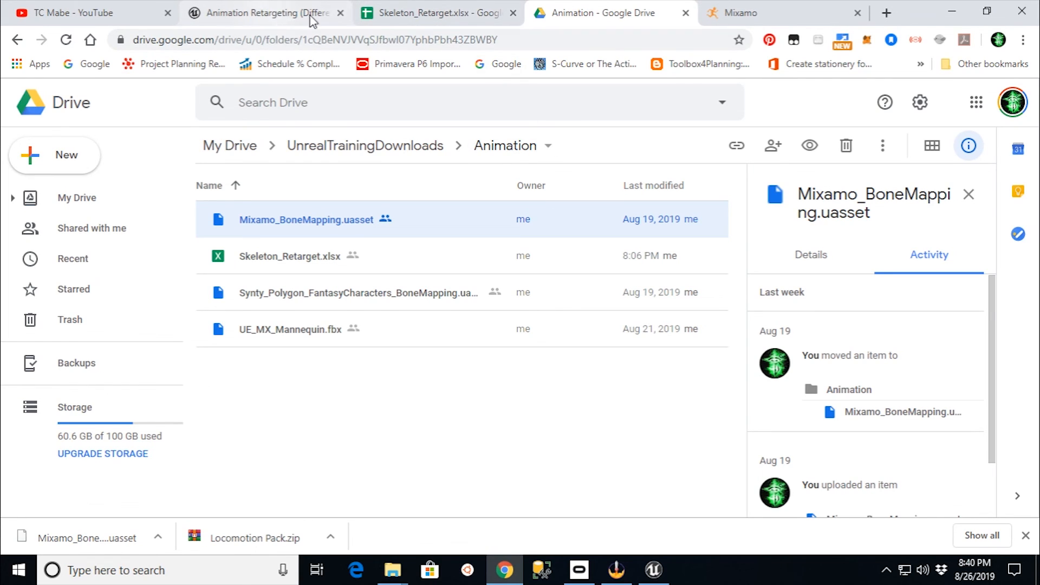
click(772, 12)
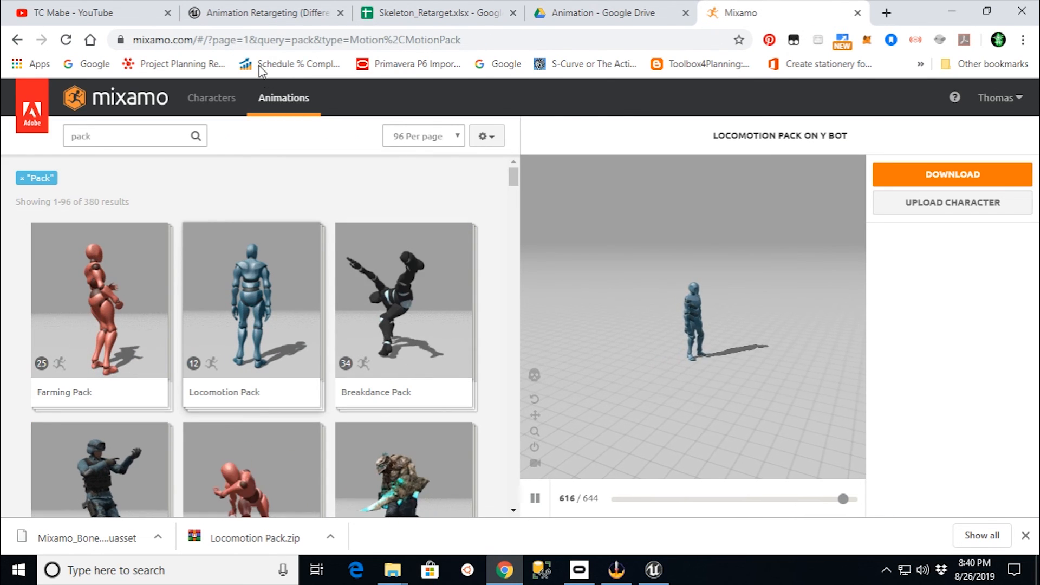
click(417, 14)
click(596, 15)
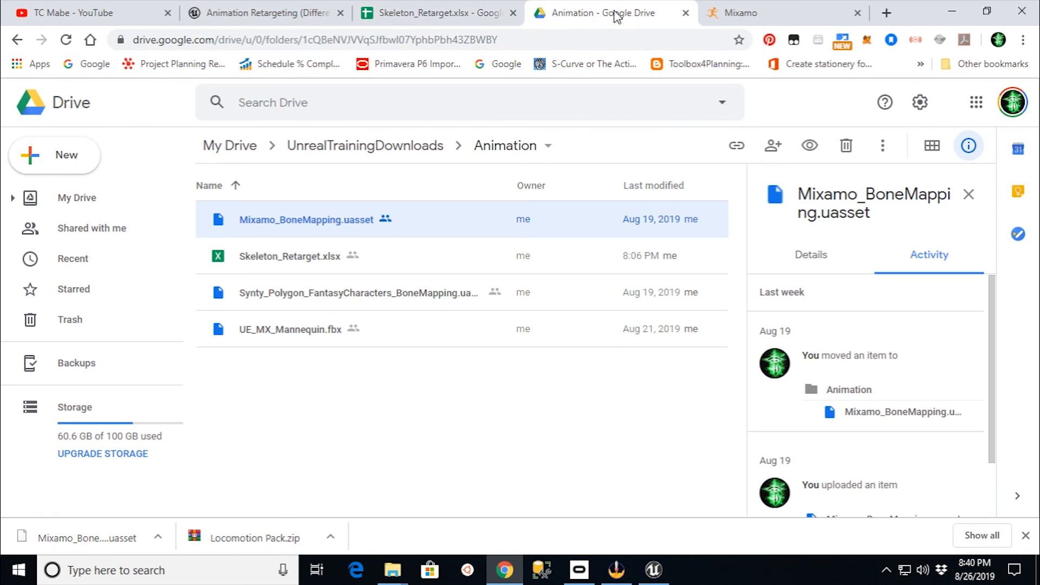